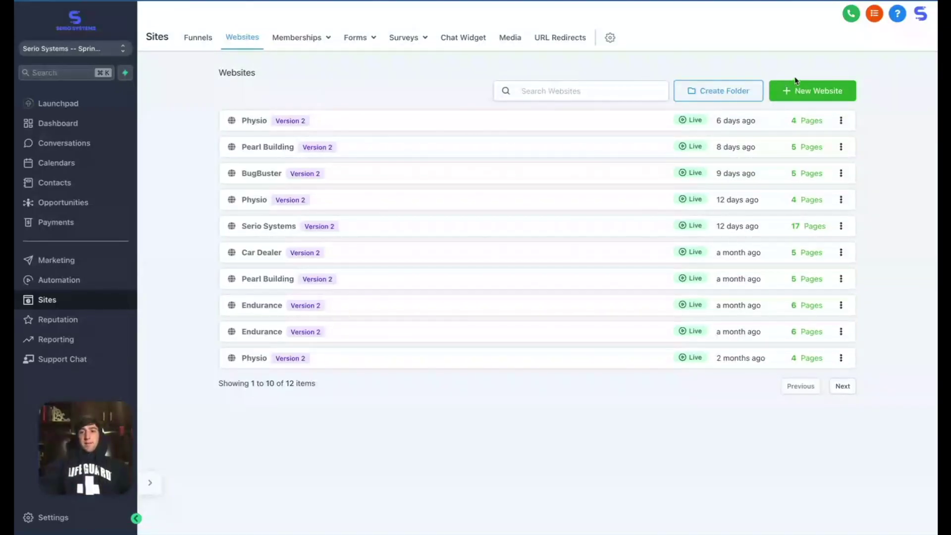
Create a new website from the Chiropractor - Physio template, agreeing to the free template terms
left_click(805, 96)
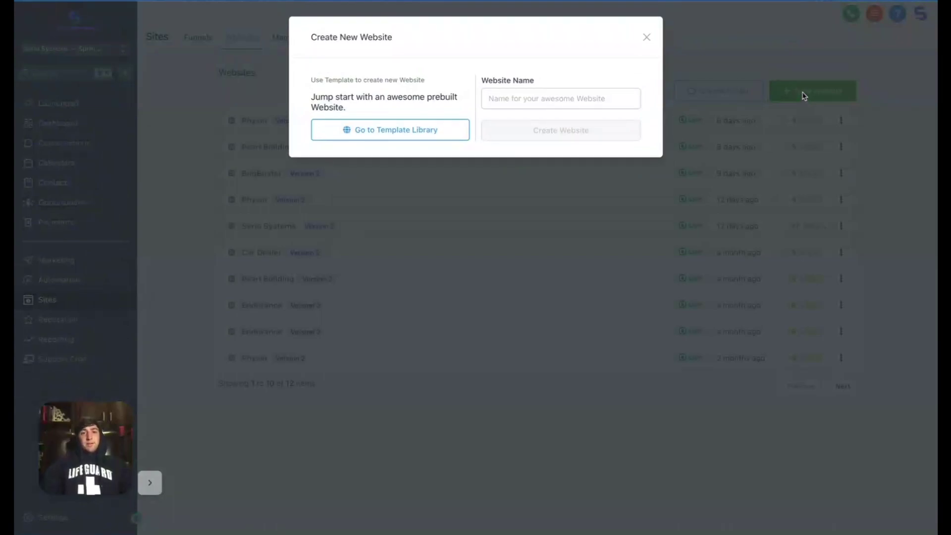
left_click(439, 129)
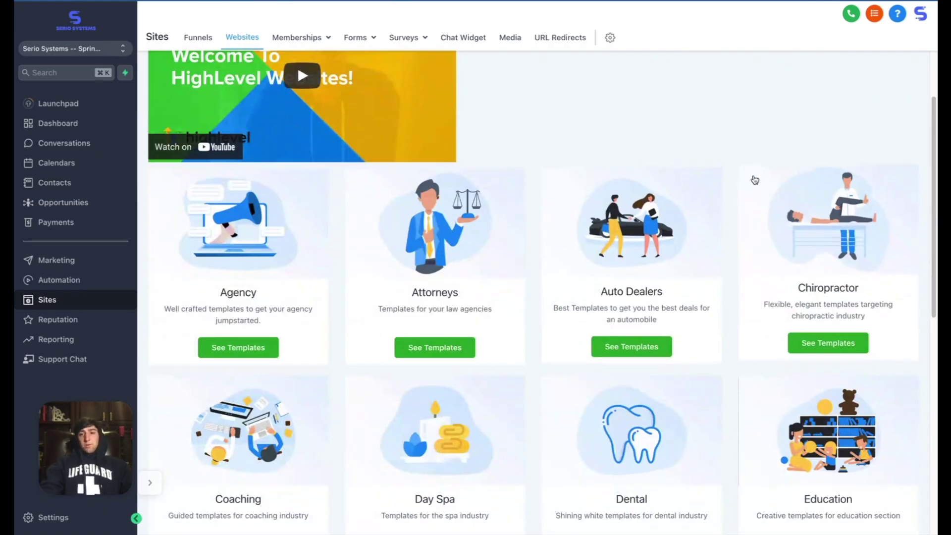
scroll(755, 179, "down", 2)
left_click(809, 220)
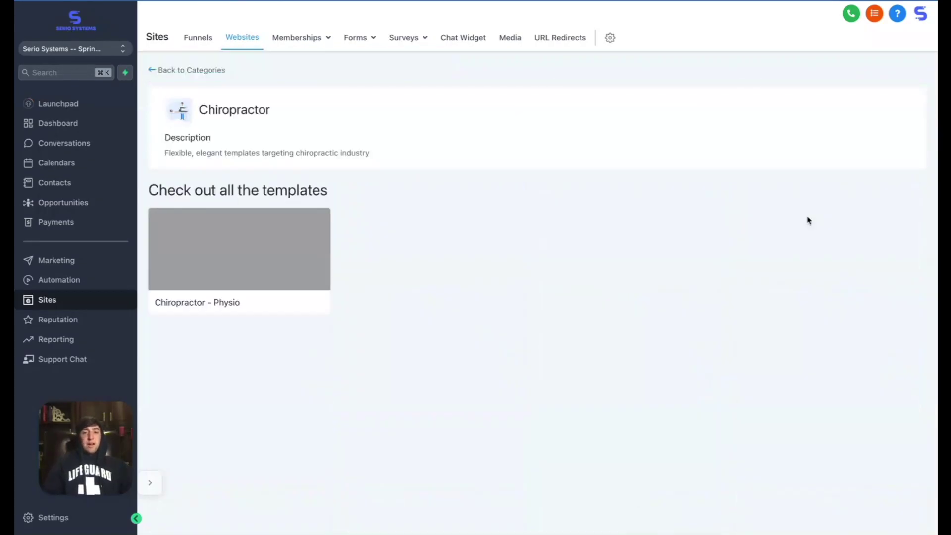
left_click(272, 256)
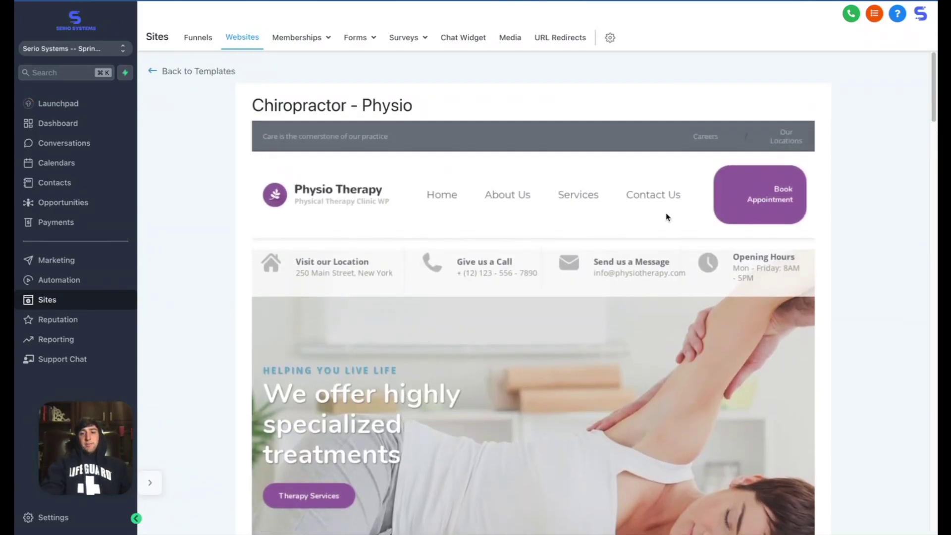
scroll(467, 361, "down", 10)
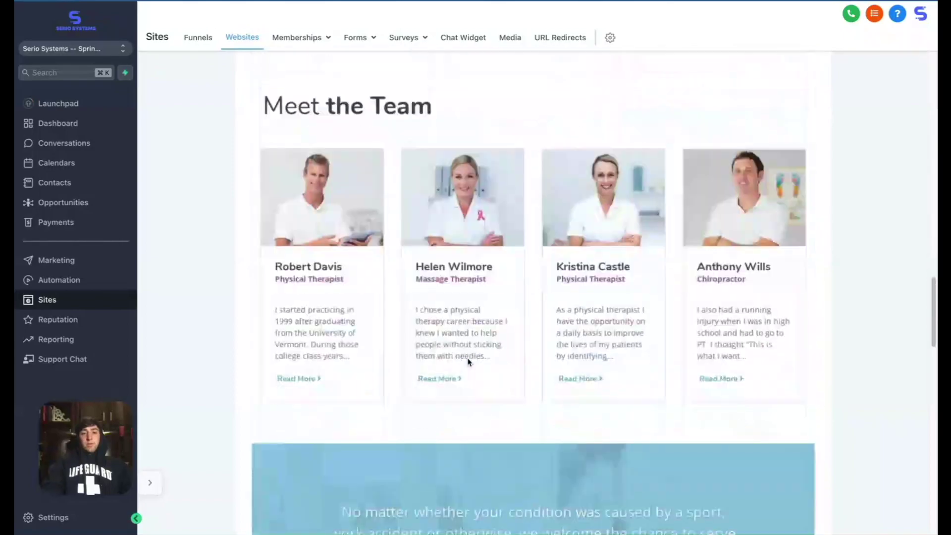
scroll(467, 360, "down", 15)
left_click(365, 462)
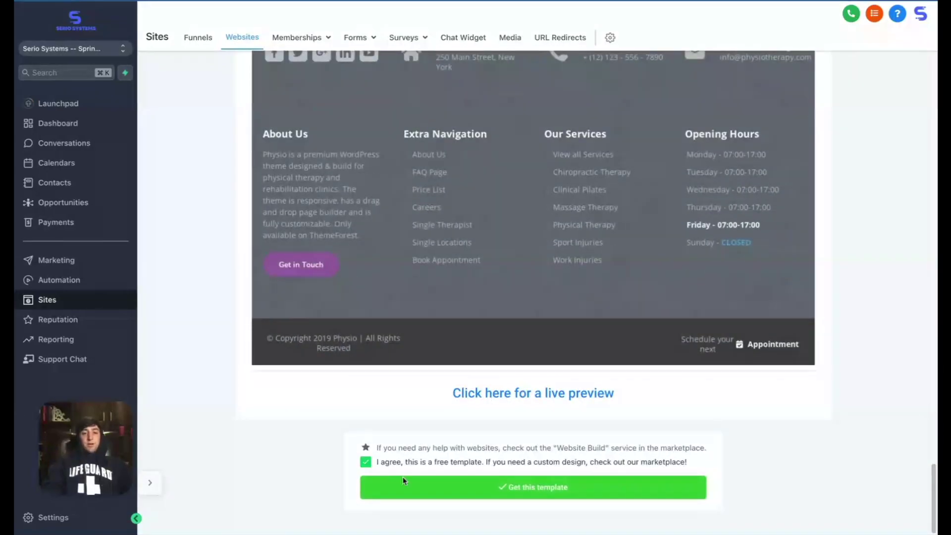
left_click(402, 479)
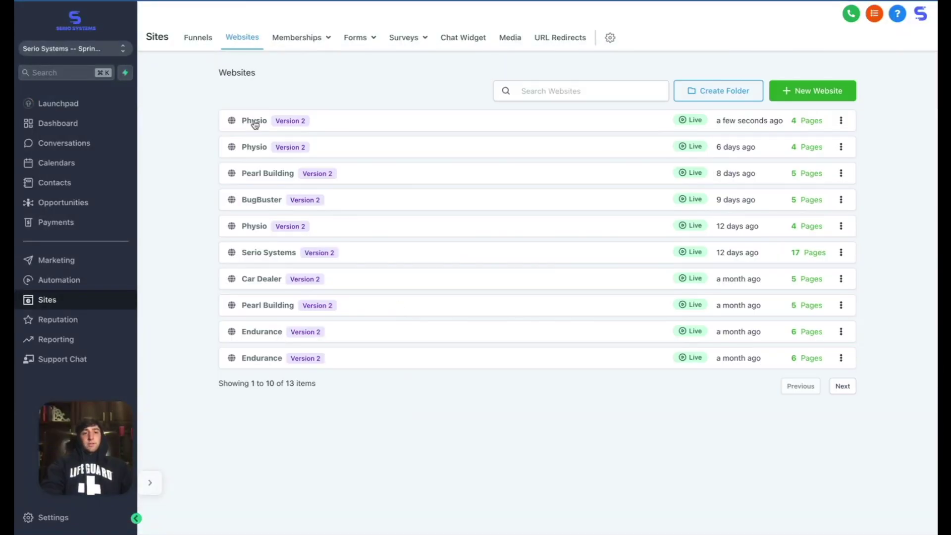
Open the new Physio website at the top of the Websites list
left_click(253, 121)
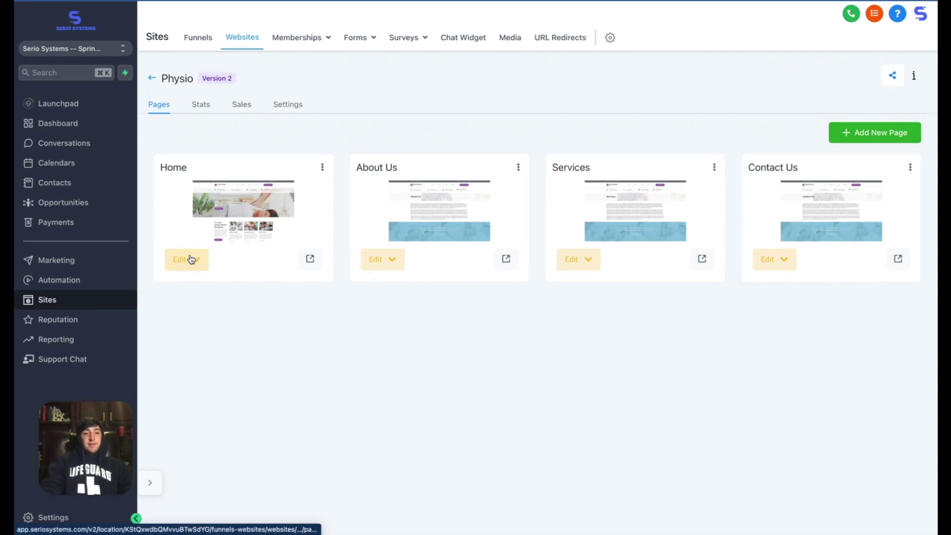
Open the Physio Home page in the builder and scroll down to the Meet the Team section
mouse_move(191, 260)
left_click(240, 292)
scroll(317, 298, "down", 1)
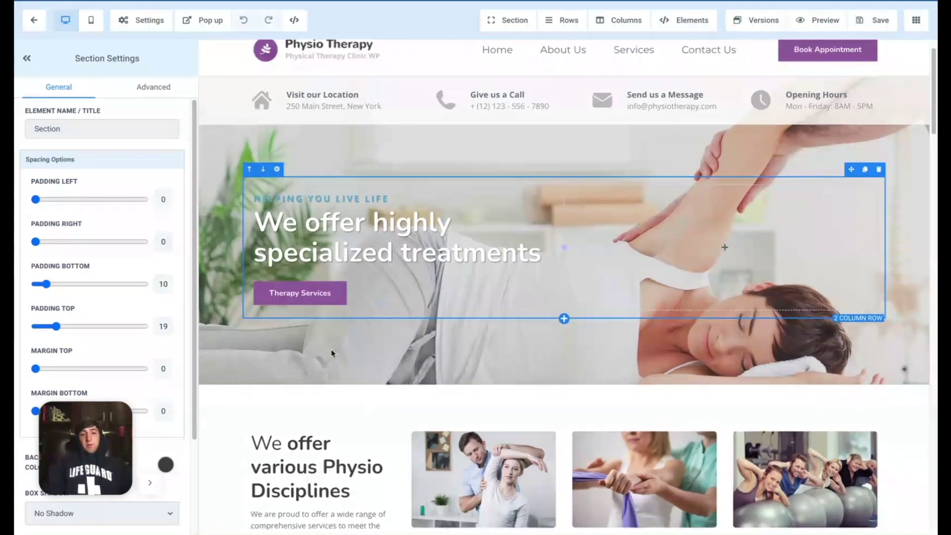
scroll(374, 326, "up", 1)
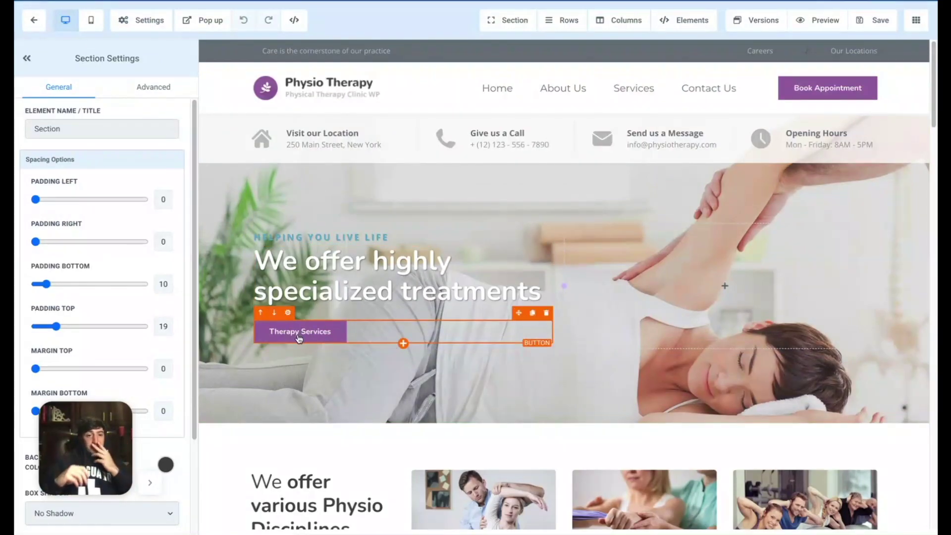
scroll(329, 327, "down", 7)
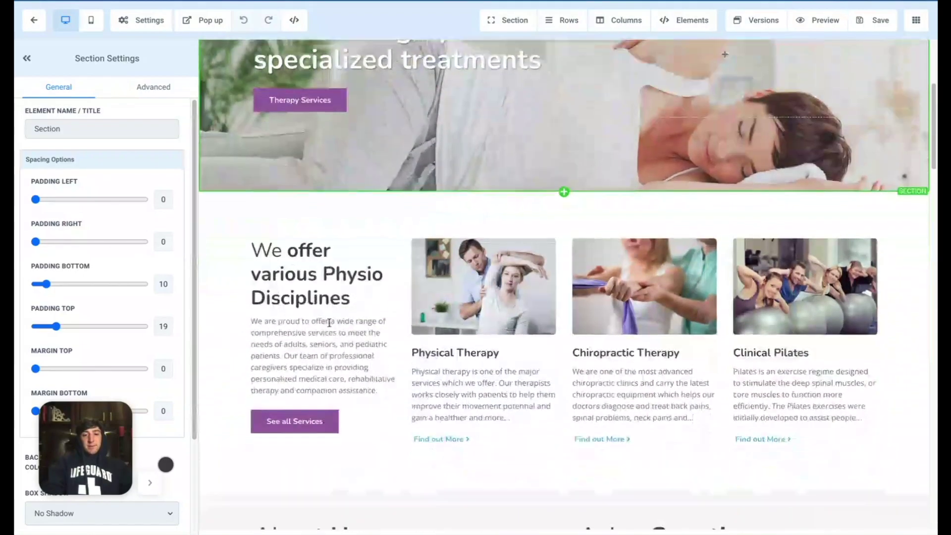
scroll(330, 323, "down", 9)
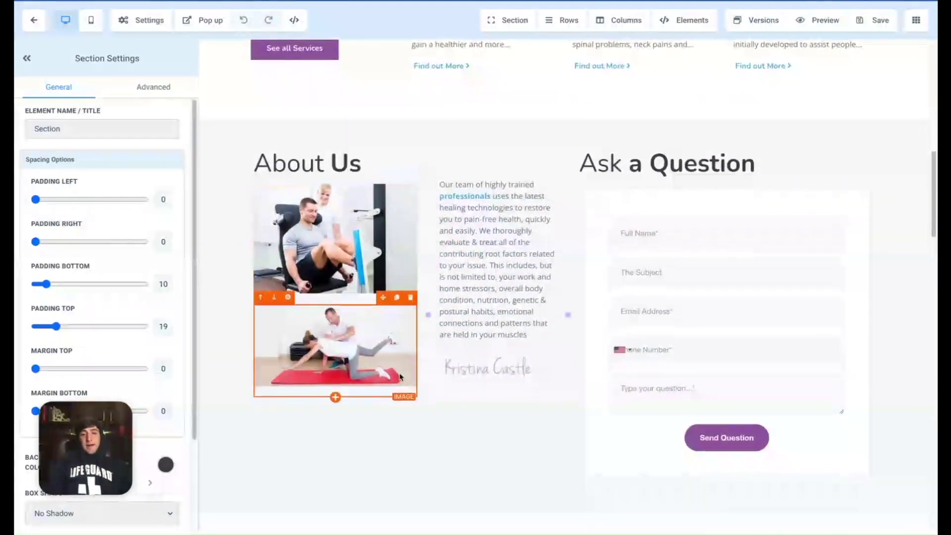
scroll(400, 378, "down", 8)
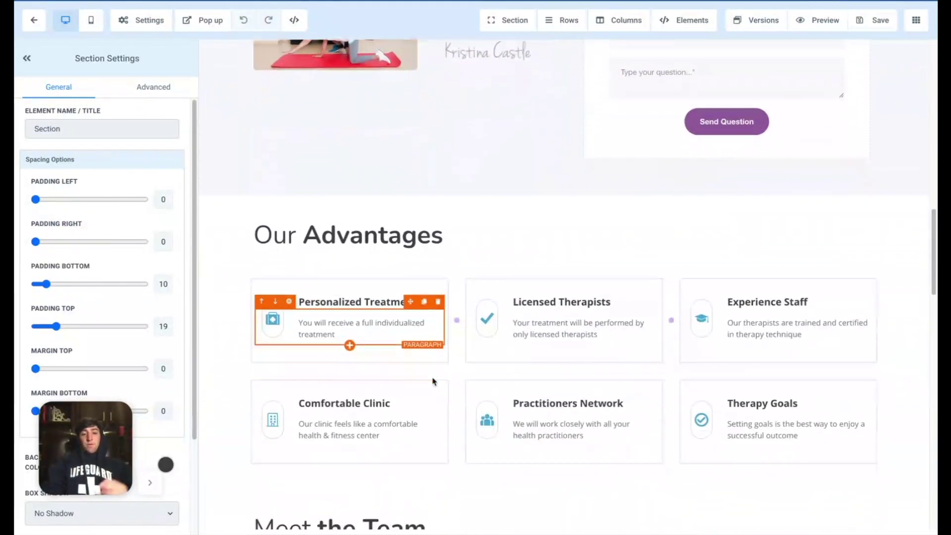
scroll(433, 377, "down", 5)
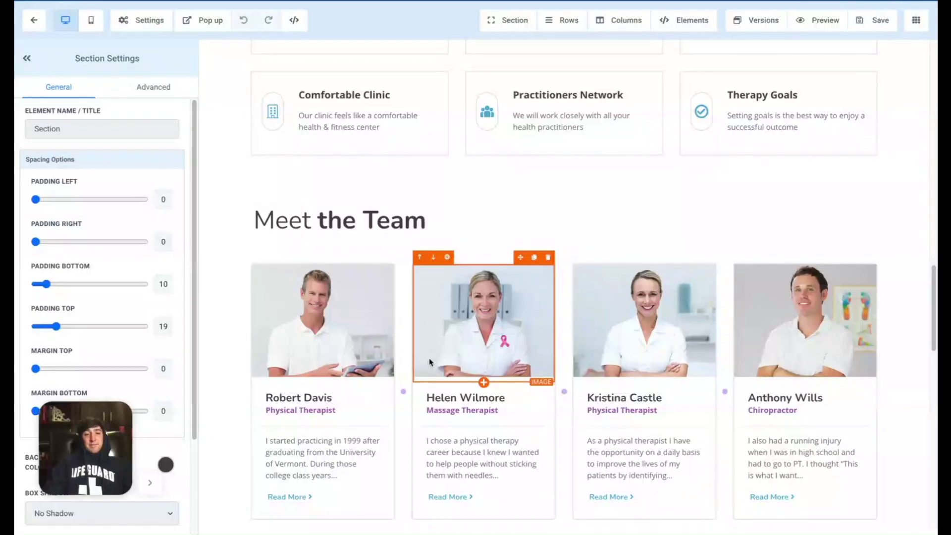
Delete the fourth team card column, then scroll through the rest of the Home page
scroll(430, 362, "down", 1)
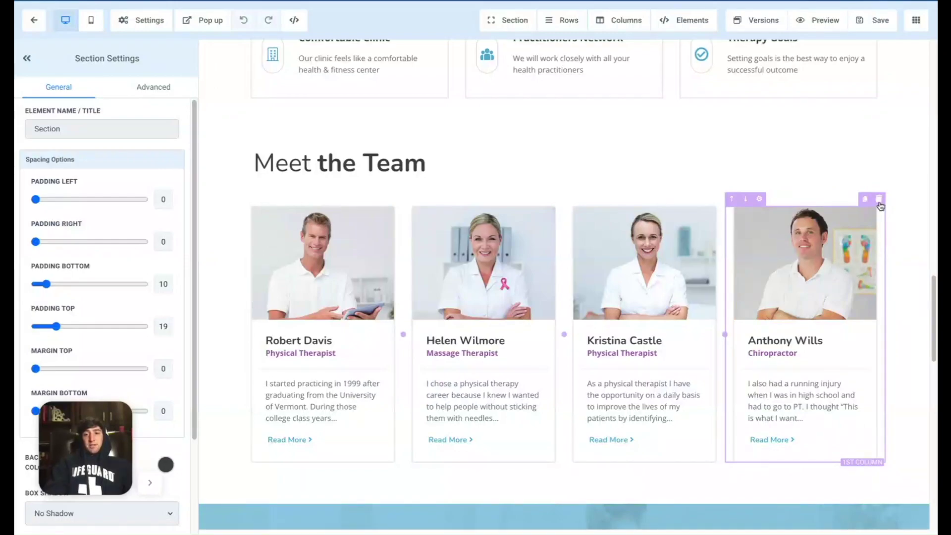
left_click(880, 199)
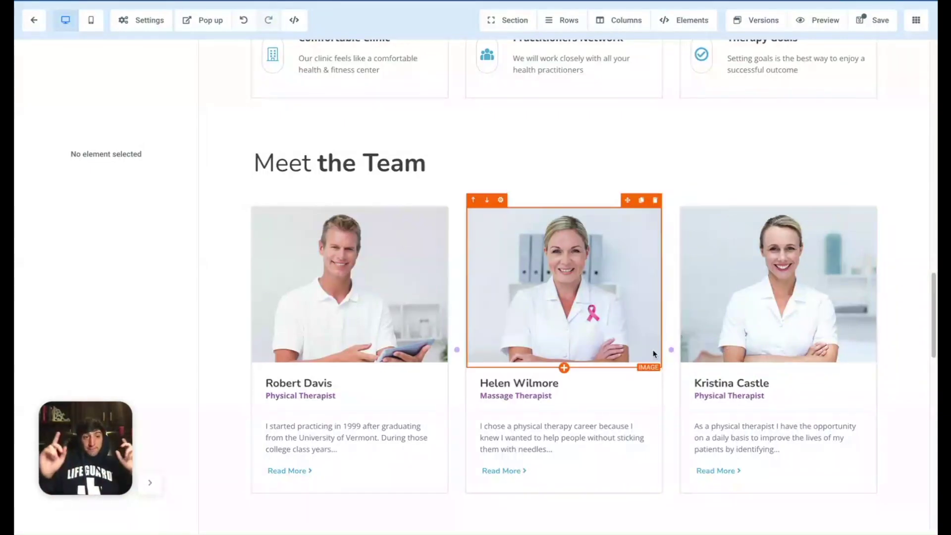
scroll(652, 353, "down", 10)
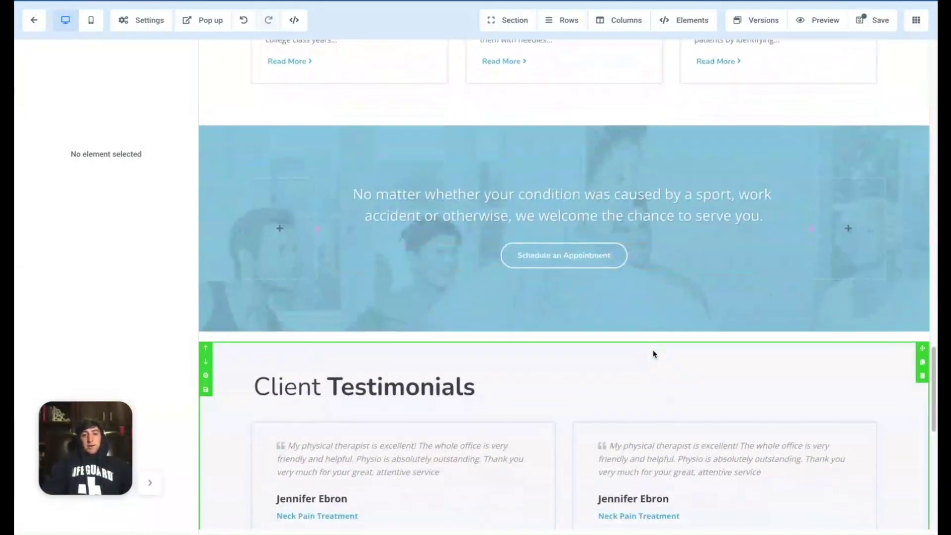
scroll(653, 351, "down", 2)
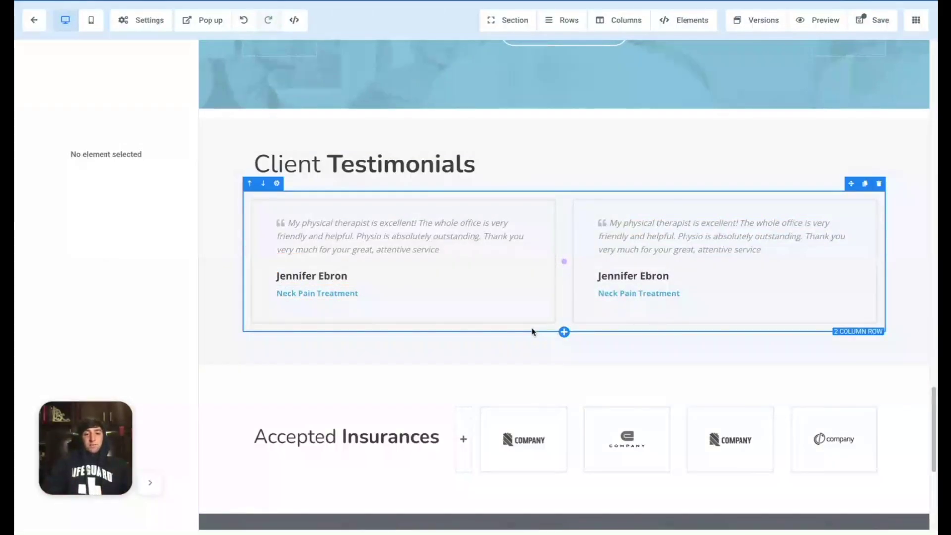
scroll(532, 332, "down", 4)
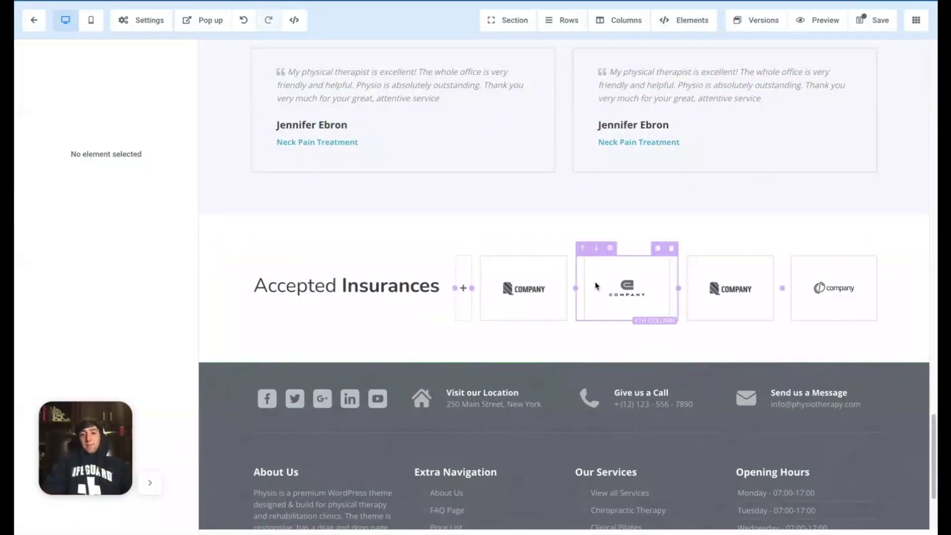
scroll(626, 317, "down", 2)
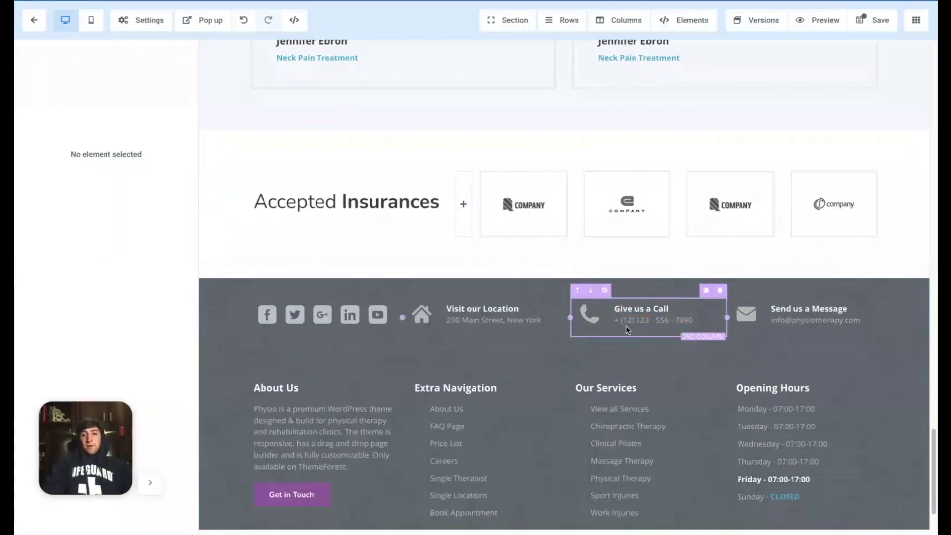
scroll(626, 329, "down", 2)
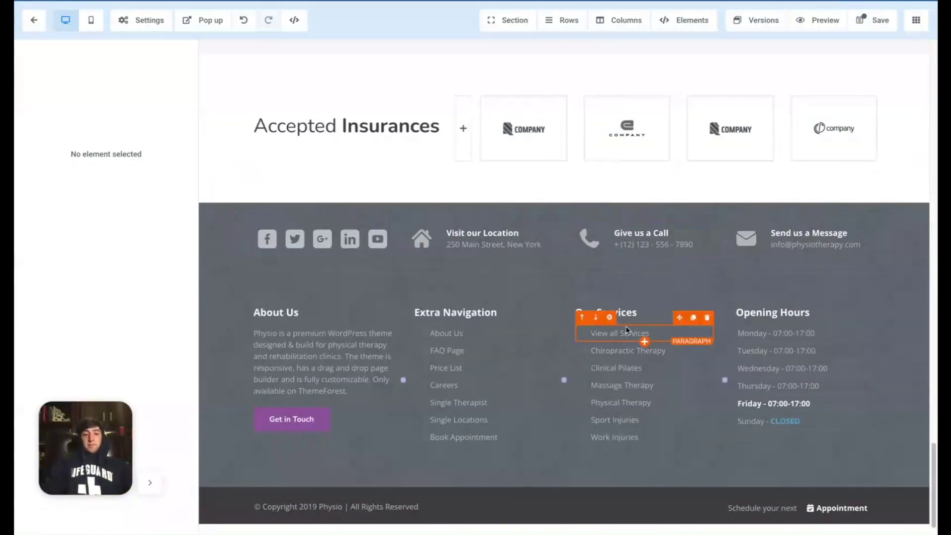
scroll(627, 329, "up", 20)
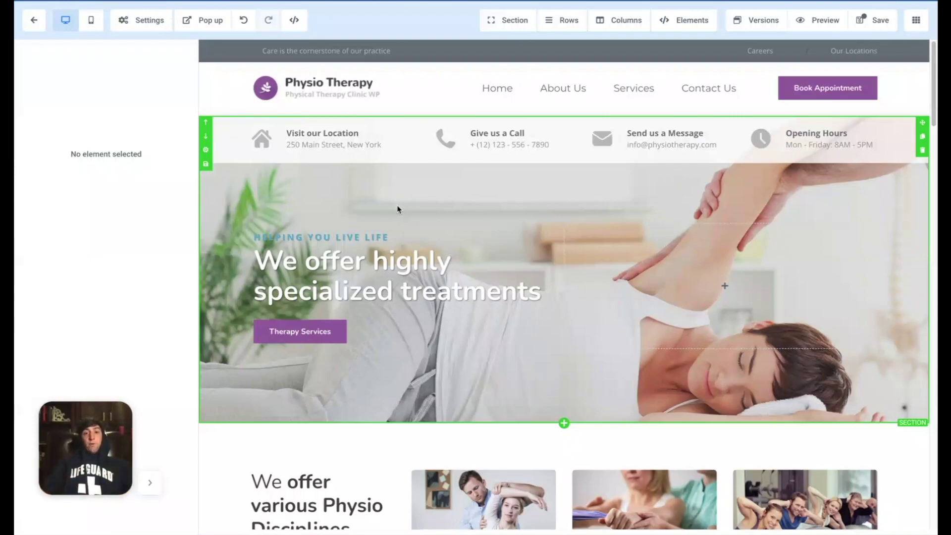
In mobile preview, select the hero section to show its padding and margin settings
left_click(90, 21)
scroll(573, 383, "down", 3)
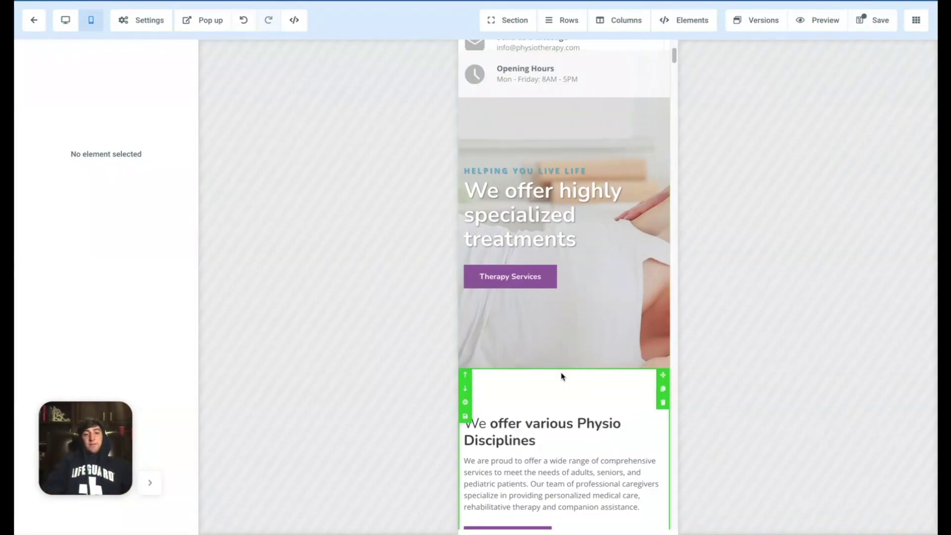
scroll(557, 384, "up", 1)
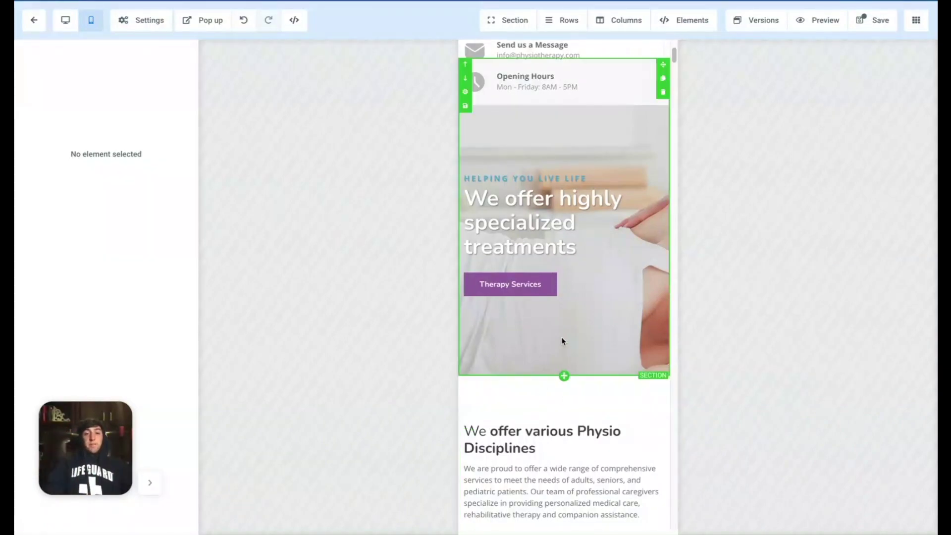
left_click(563, 354)
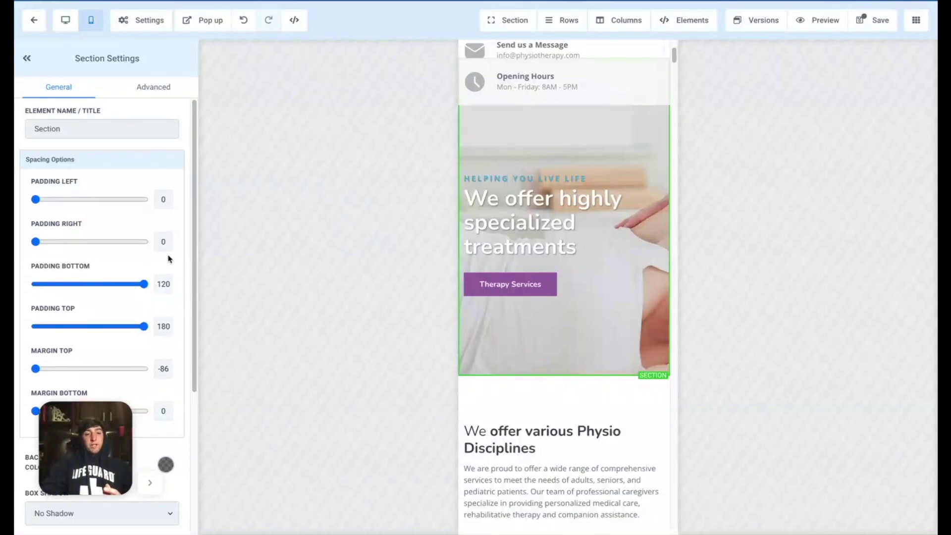
Set the hero section's mobile bottom padding to 120
left_click_drag(144, 284, 211, 293)
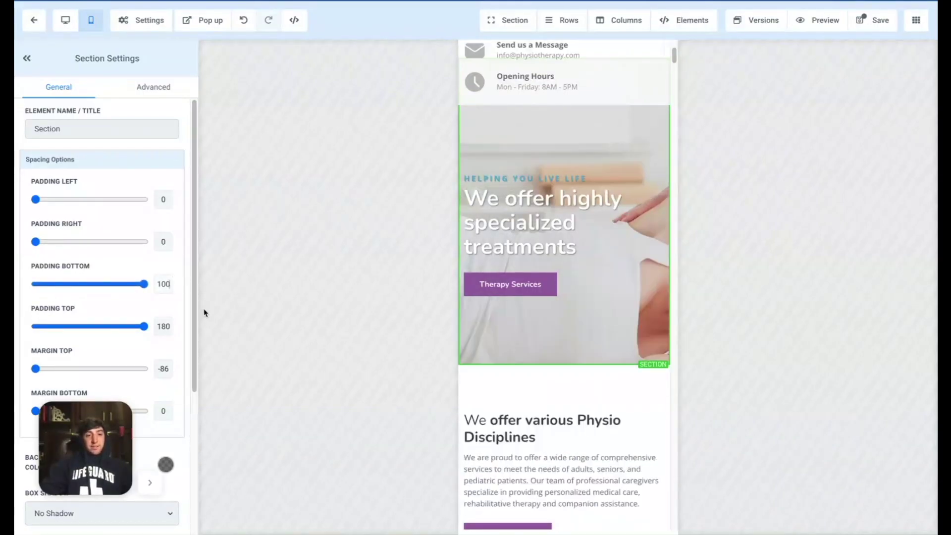
double_click(164, 284)
type("12")
key("BackSpace")
type("2")
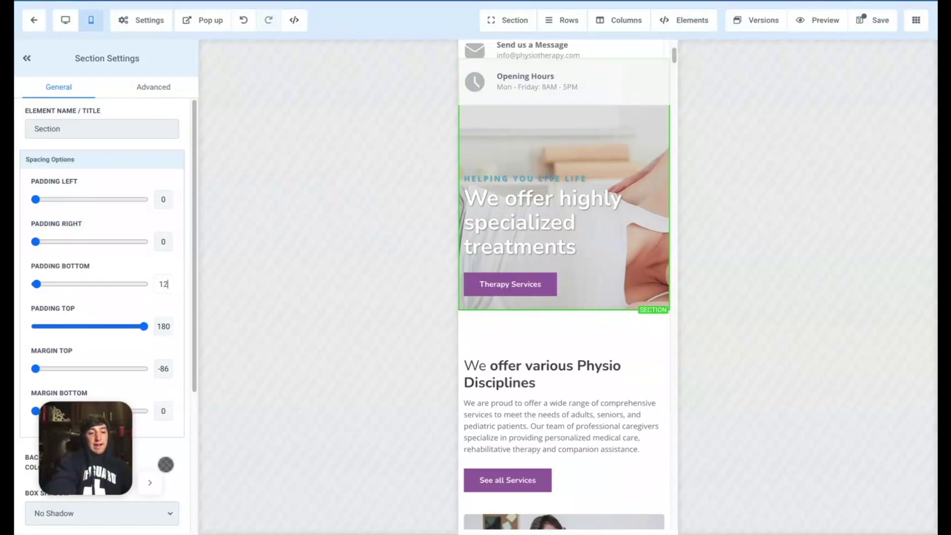
type("0")
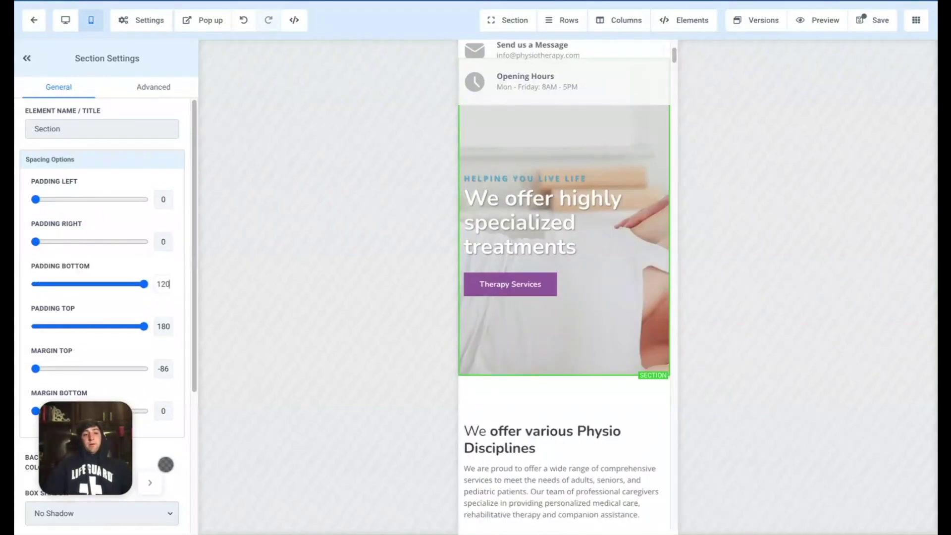
Check the hero section's advanced settings, then return to its spacing settings
scroll(166, 347, "down", 1)
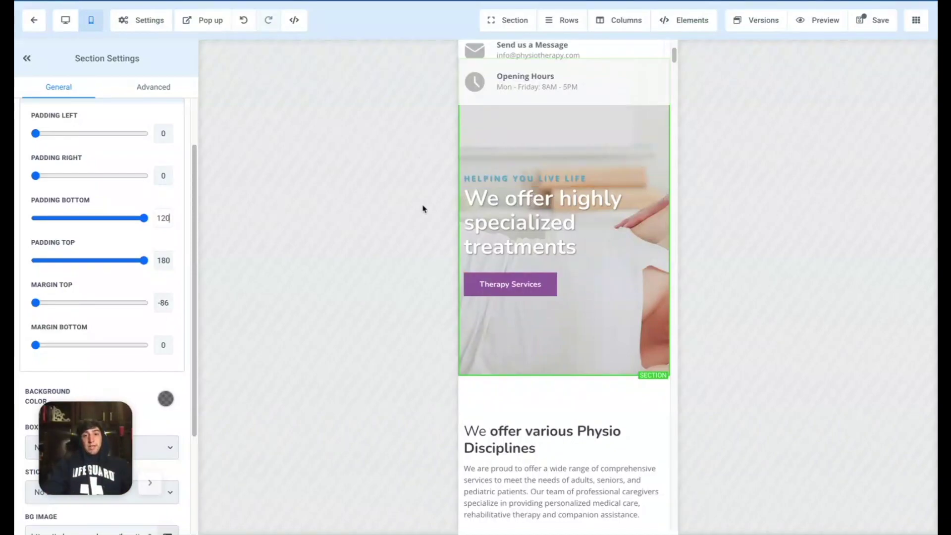
left_click(161, 89)
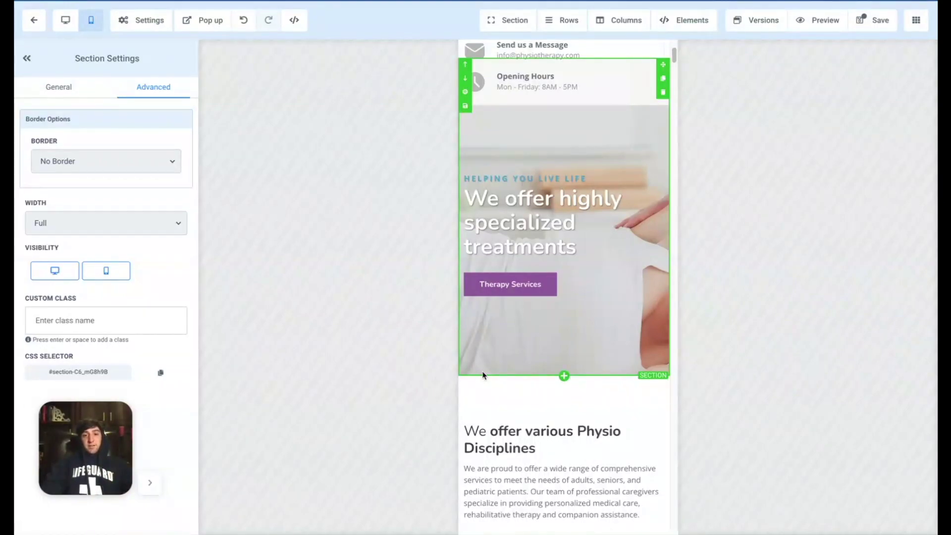
left_click(610, 307)
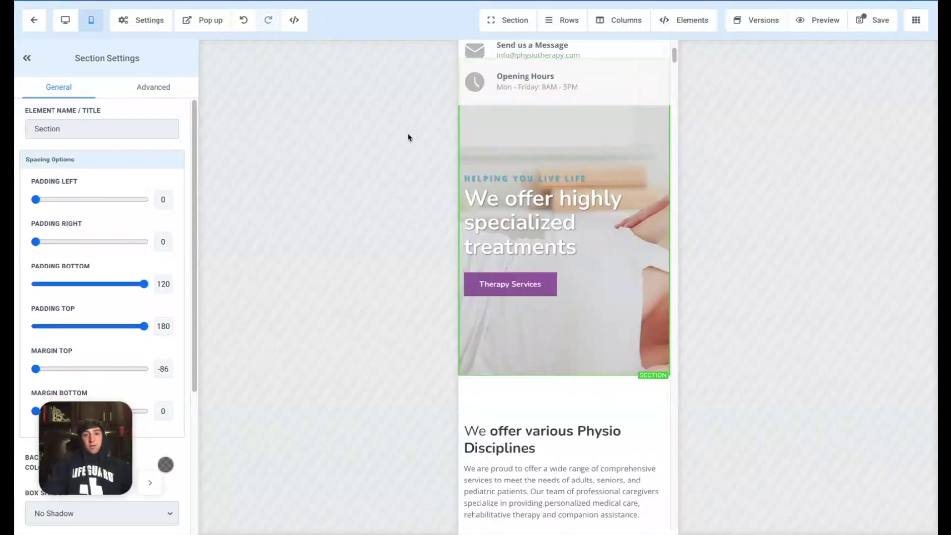
Set the hero's mobile top margin to 26, duplicate the section, and give the copy -70
left_click(63, 369)
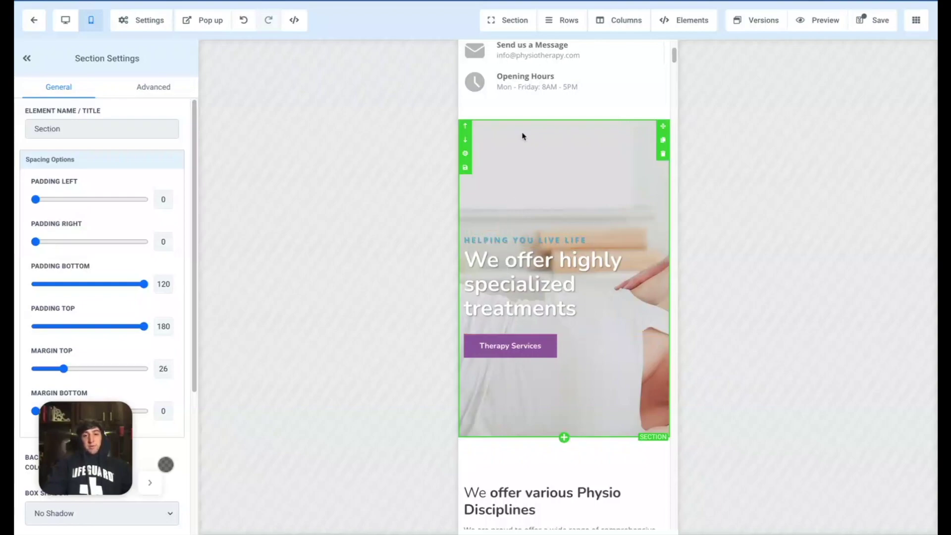
left_click(665, 142)
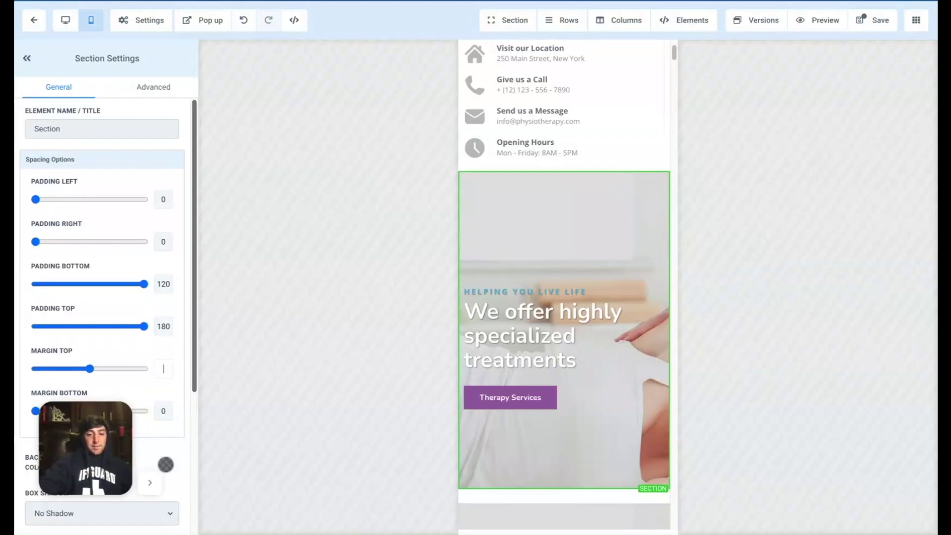
type("-70")
Hide this hero copy on mobile and return to the desktop layout
scroll(577, 135, "down", 1)
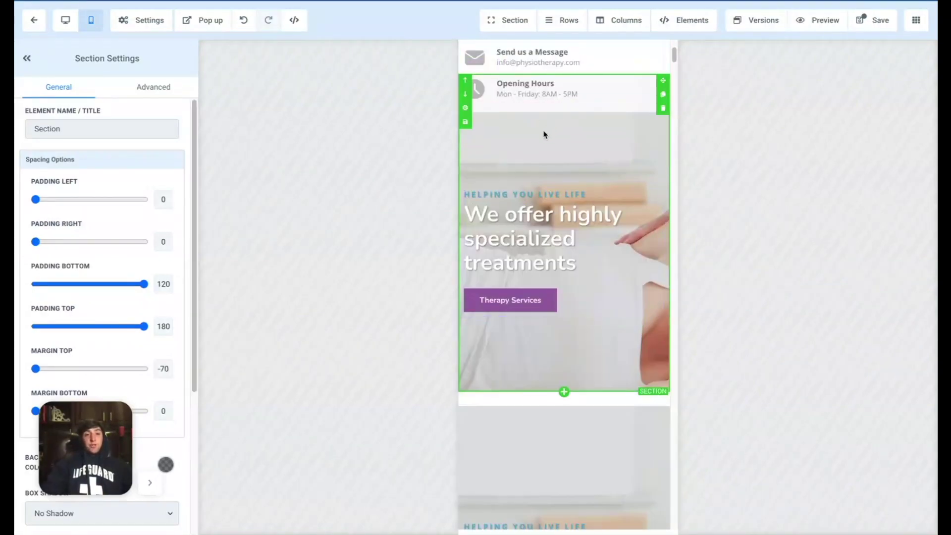
left_click(157, 88)
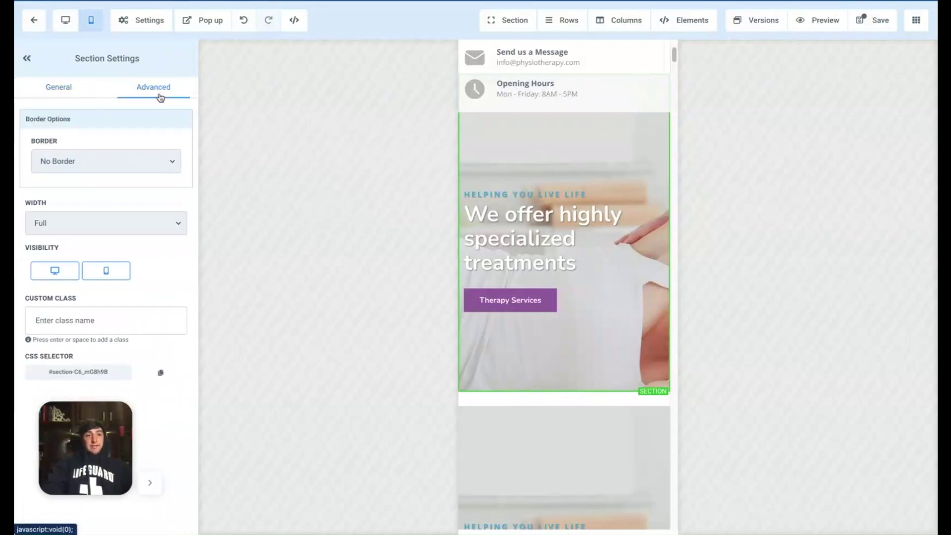
left_click(109, 273)
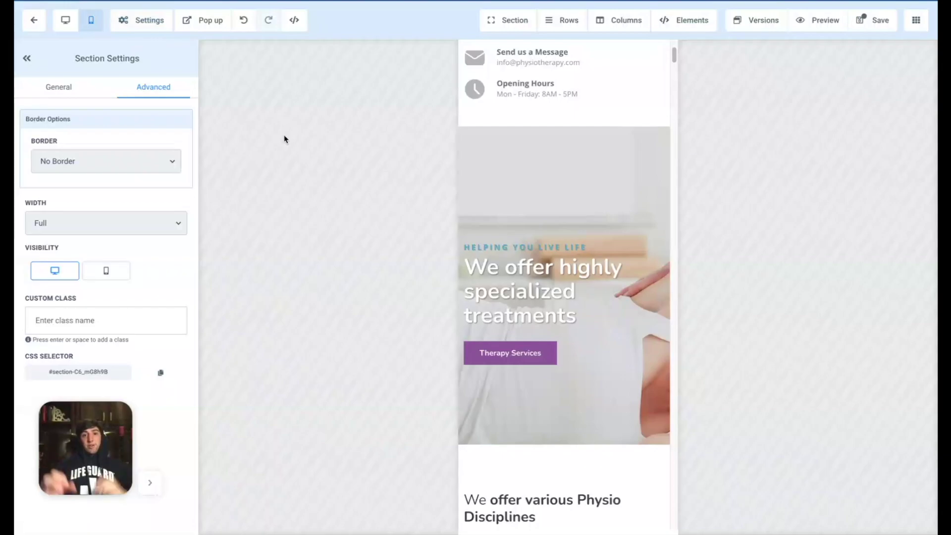
left_click(66, 20)
Turn off desktop visibility for the second hero copy in its Advanced settings
scroll(467, 328, "down", 3)
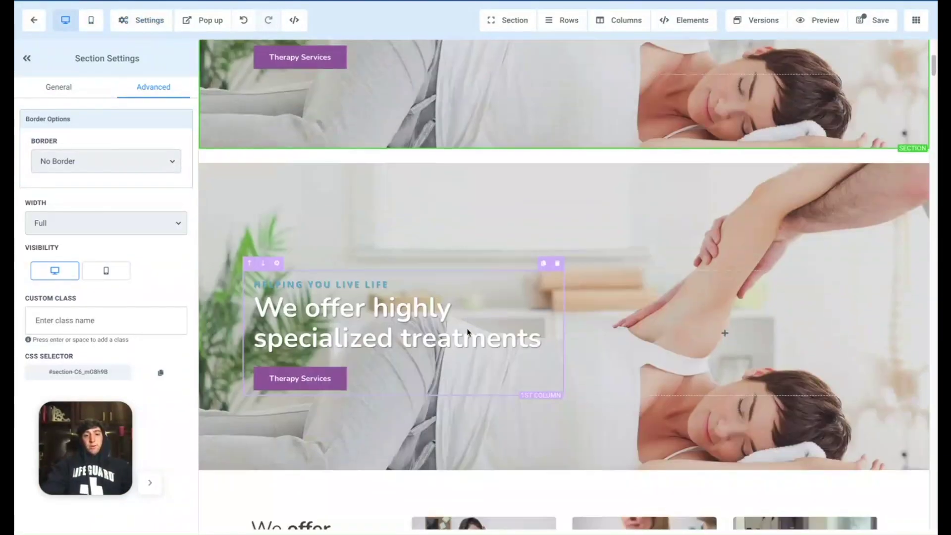
scroll(467, 327, "up", 1)
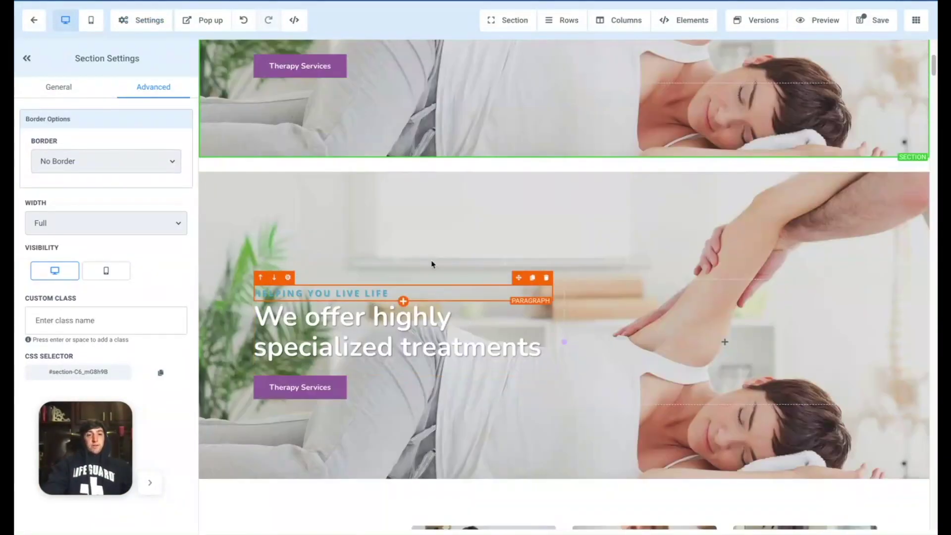
left_click(313, 187)
left_click(149, 87)
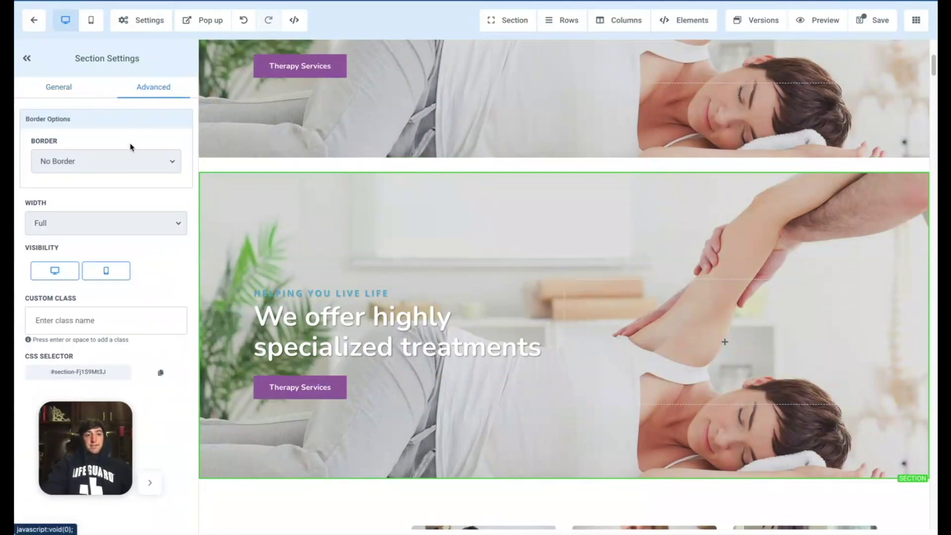
left_click(54, 271)
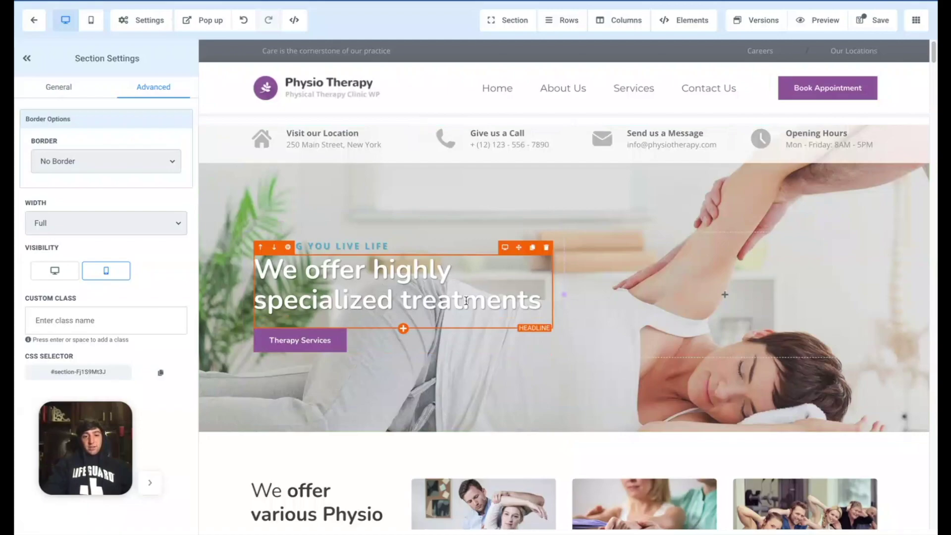
Retype the desktop hero headline as placeholder text and confirm the mobile hero is unchanged
triple_click(537, 304)
type("Wfhjfghjgjhgjhg")
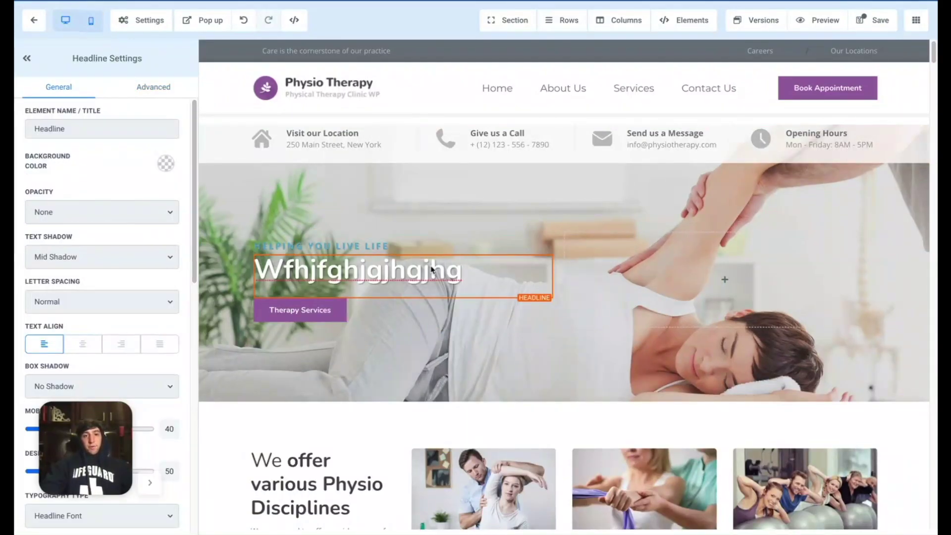
left_click(91, 20)
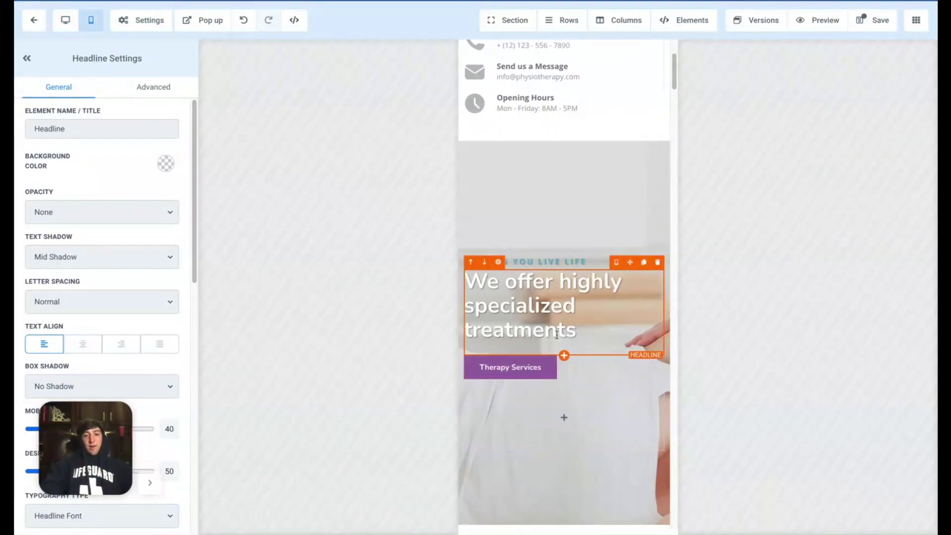
scroll(556, 335, "down", 1)
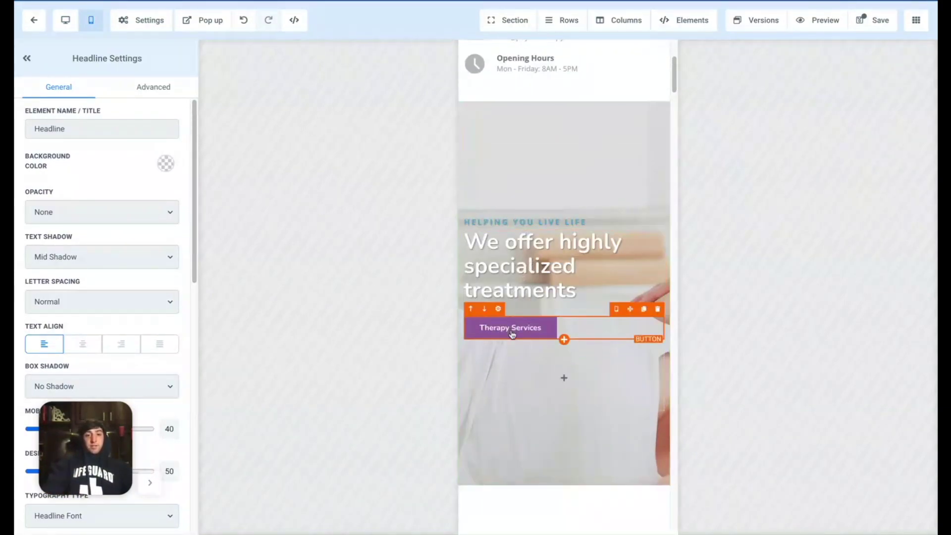
left_click(62, 28)
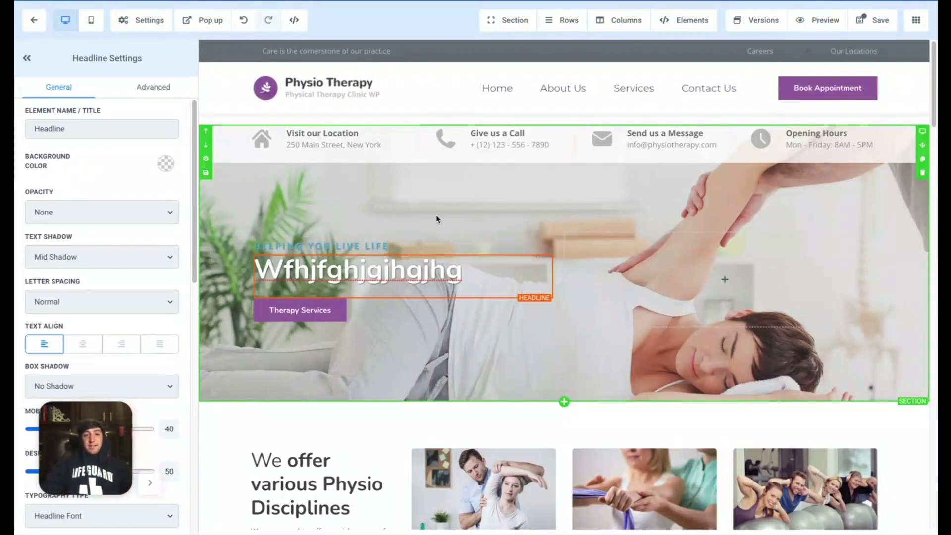
left_click(91, 20)
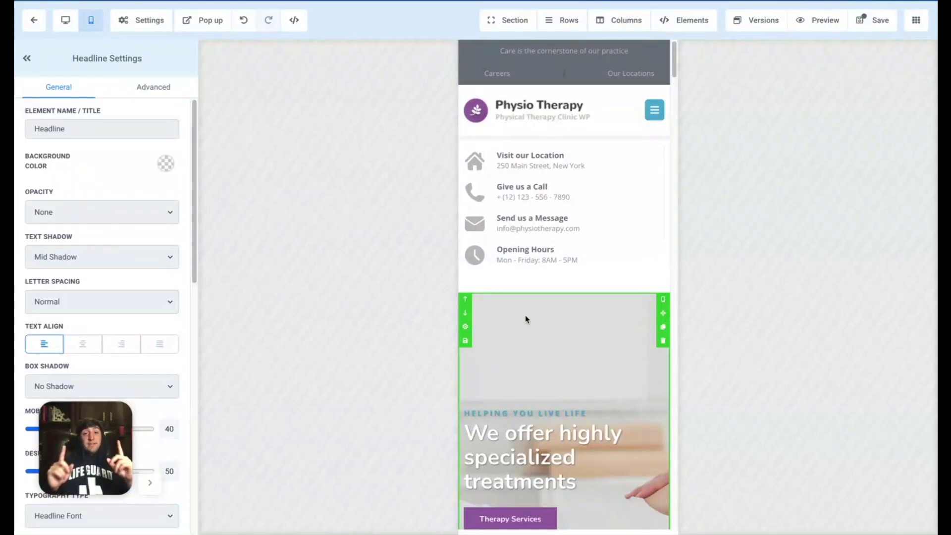
scroll(525, 319, "down", 3)
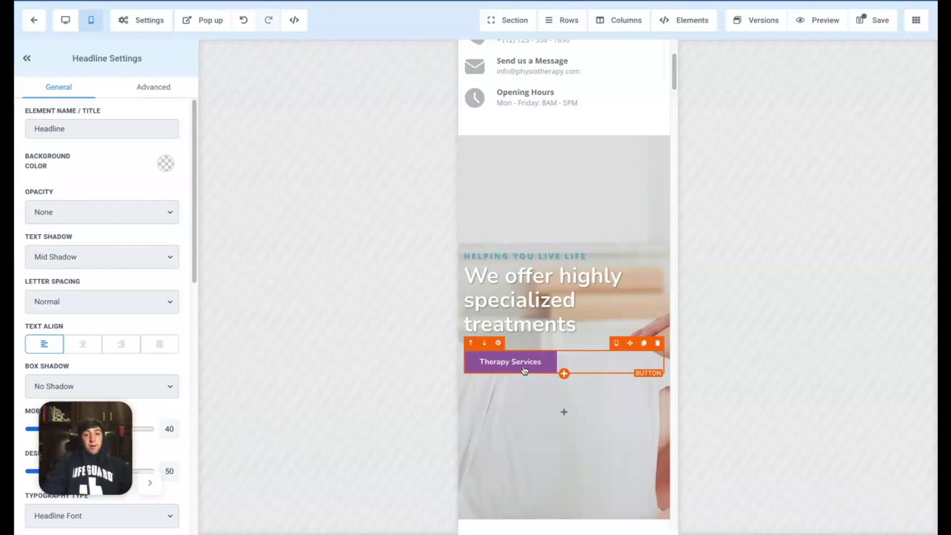
Set the desktop Therapy Services button's Link To action to Open popup
left_click(65, 20)
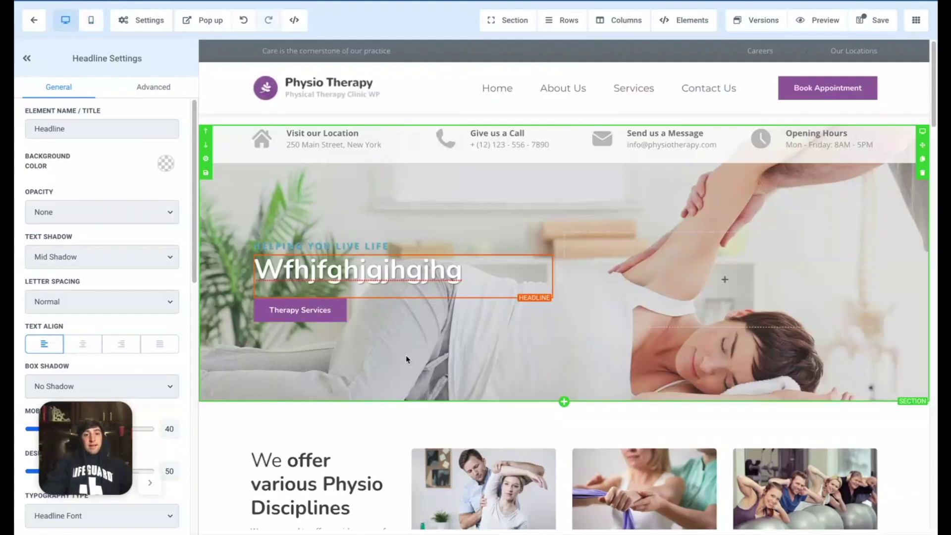
left_click(322, 311)
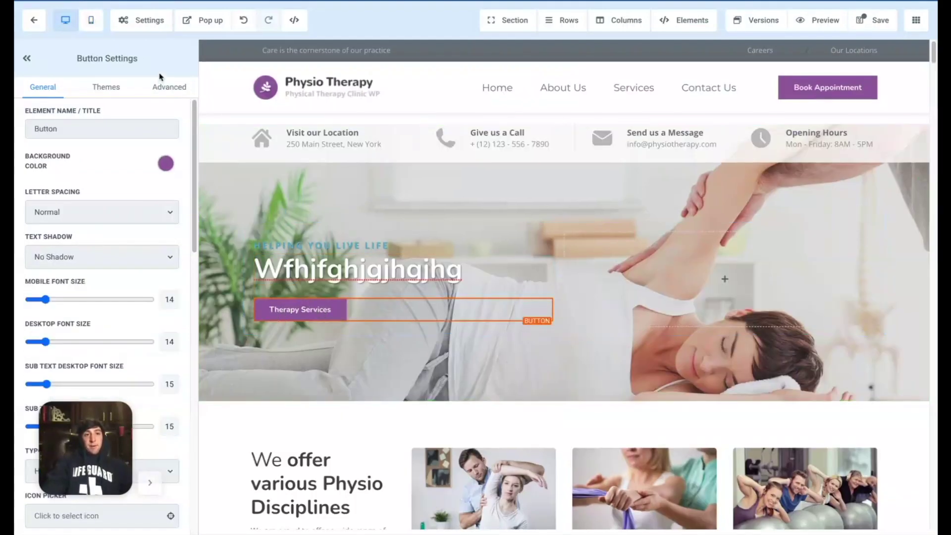
scroll(138, 272, "down", 10)
left_click_drag(74, 453, 78, 288)
left_click(78, 429)
left_click(62, 417)
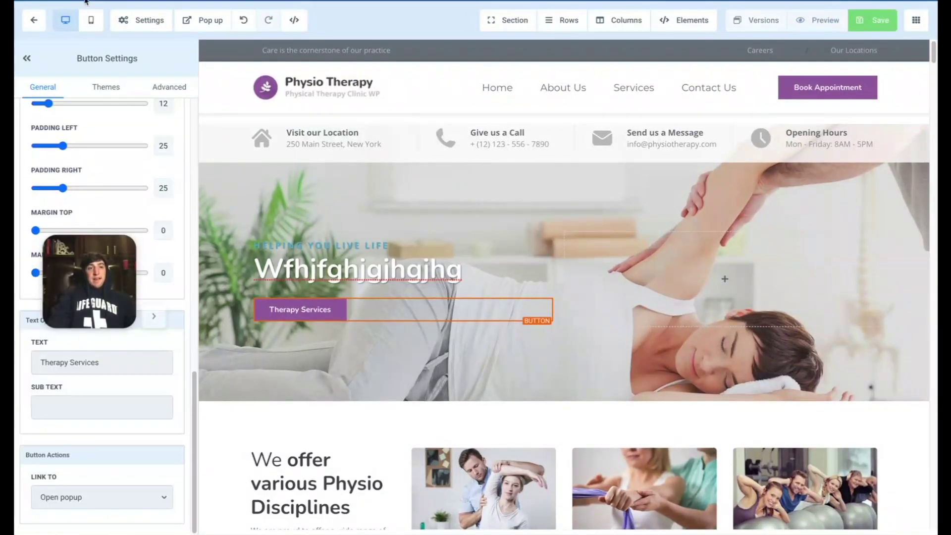
Set the mobile hero's Therapy Services button Link To action to Open popup as well
left_click(91, 20)
left_click_drag(113, 268, 114, 426)
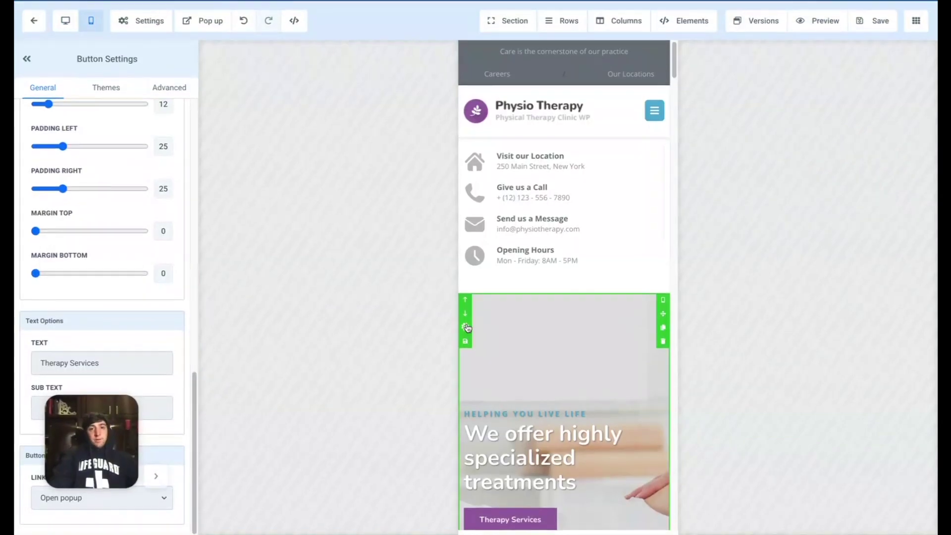
scroll(496, 342, "down", 3)
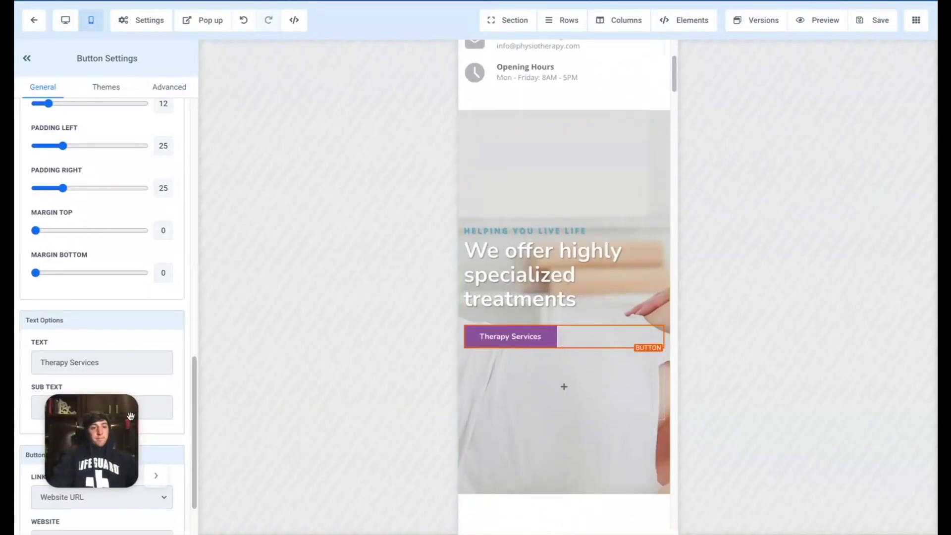
scroll(97, 410, "down", 2)
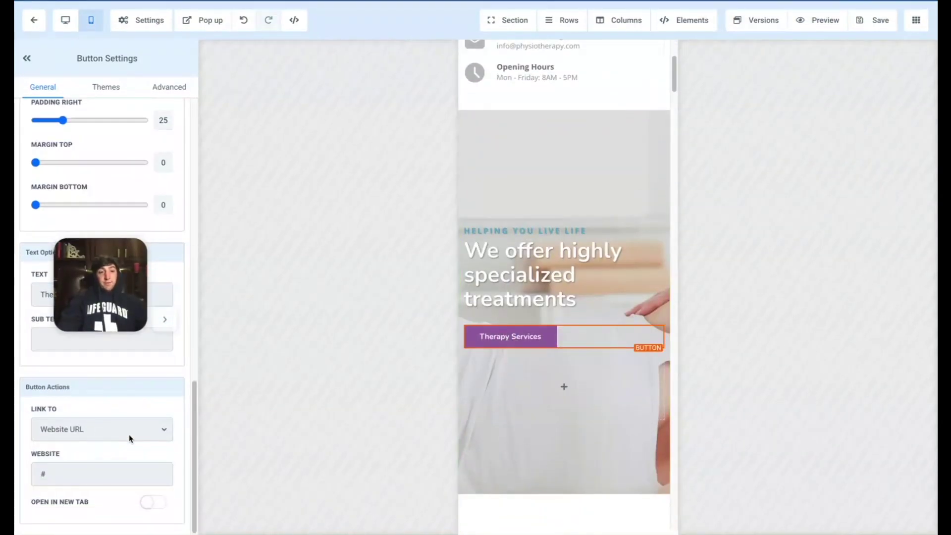
left_click(99, 430)
left_click(101, 417)
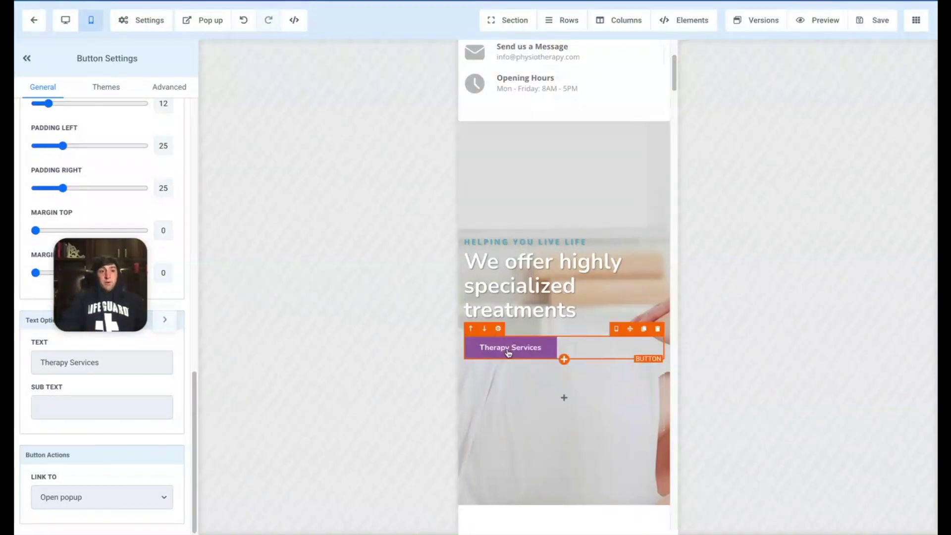
scroll(570, 297, "up", 4)
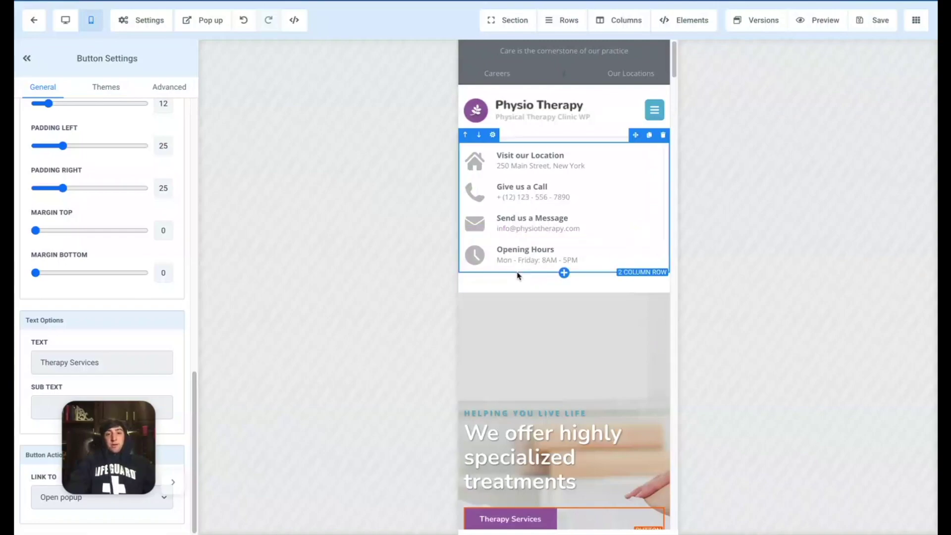
Hide the contact-info section on mobile
left_click(473, 278)
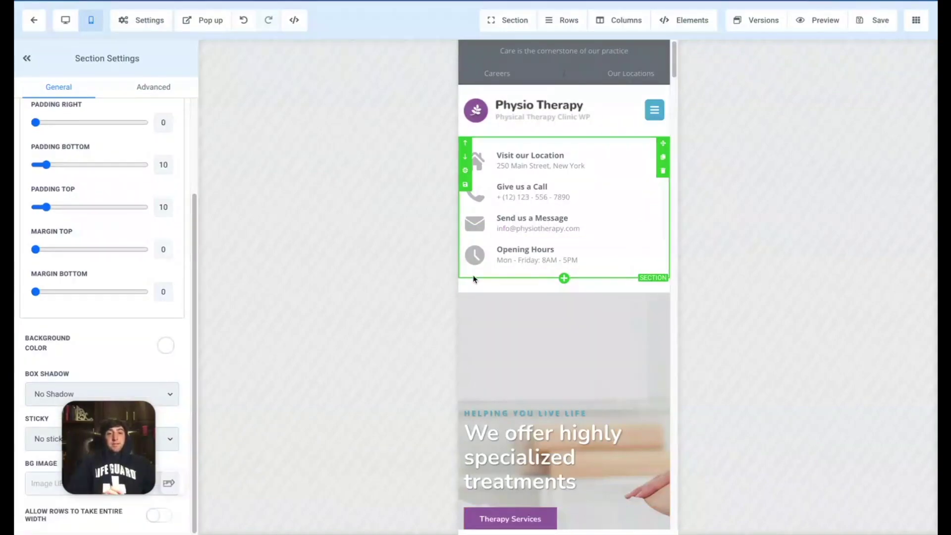
left_click(149, 87)
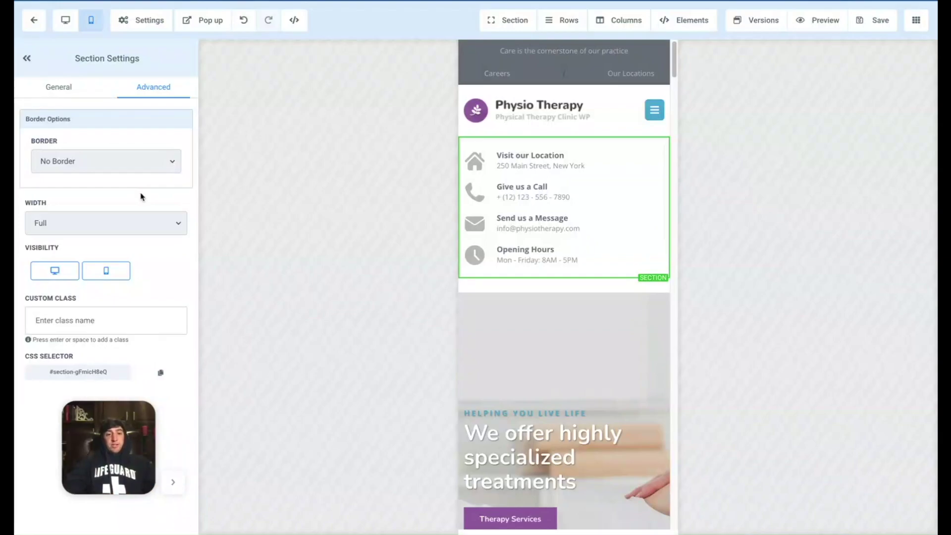
left_click(116, 274)
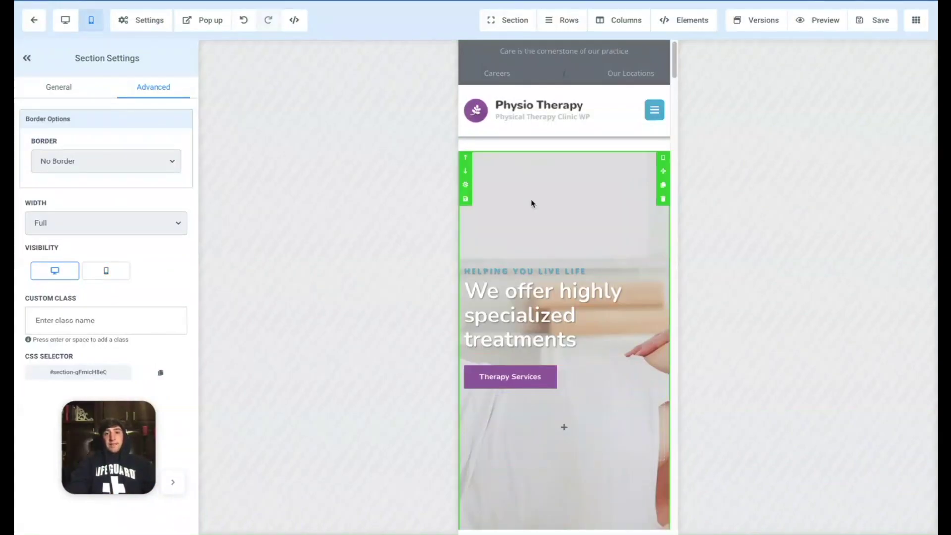
Set the mobile hero section's Margin Top to 0 and deselect it
left_click(538, 168)
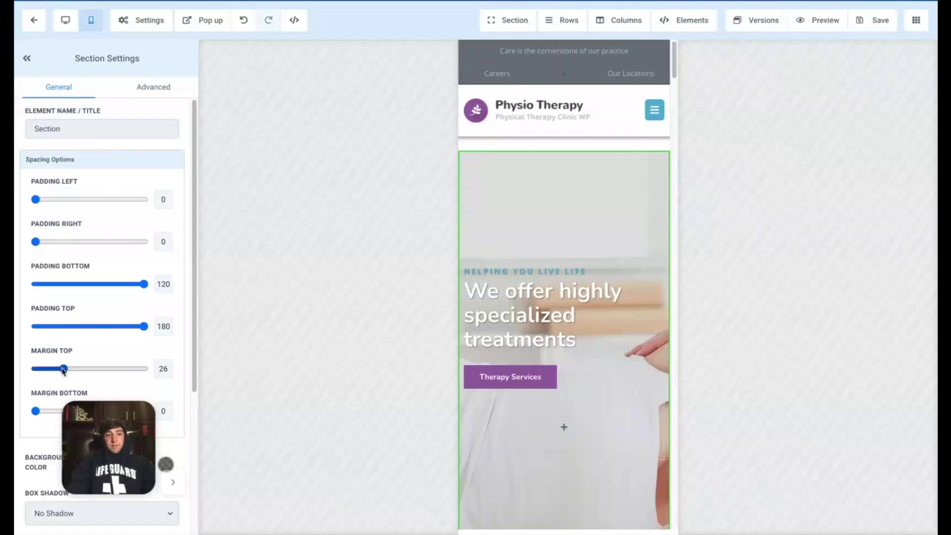
type("0")
scroll(584, 396, "down", 1)
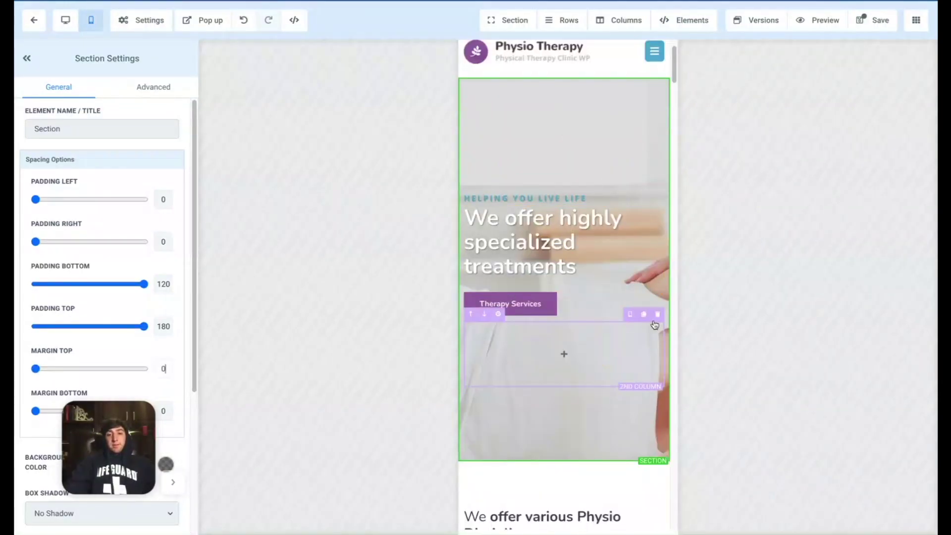
key("Escape")
scroll(584, 288, "up", 2)
Copy the image URL of the About Us exercise-machine photo from its Image Settings
scroll(562, 313, "up", 1)
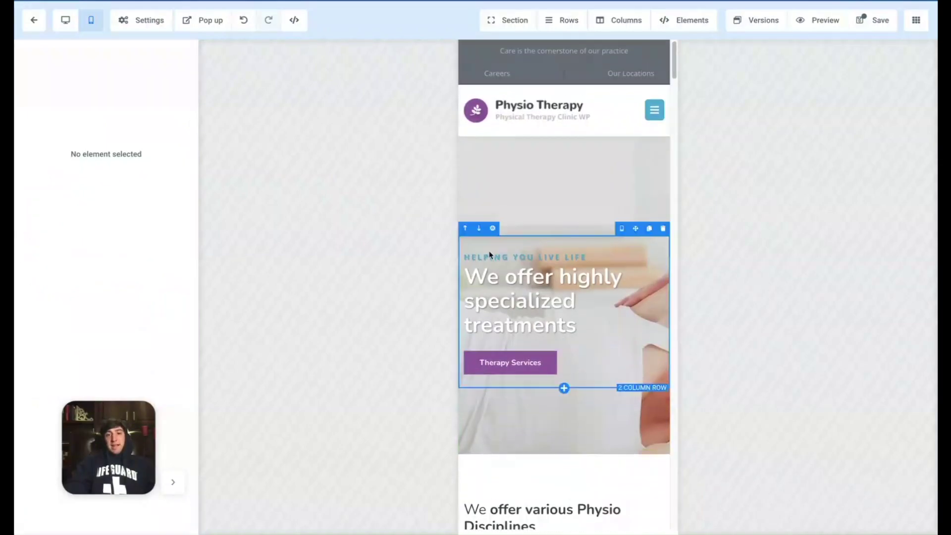
scroll(563, 337, "down", 2)
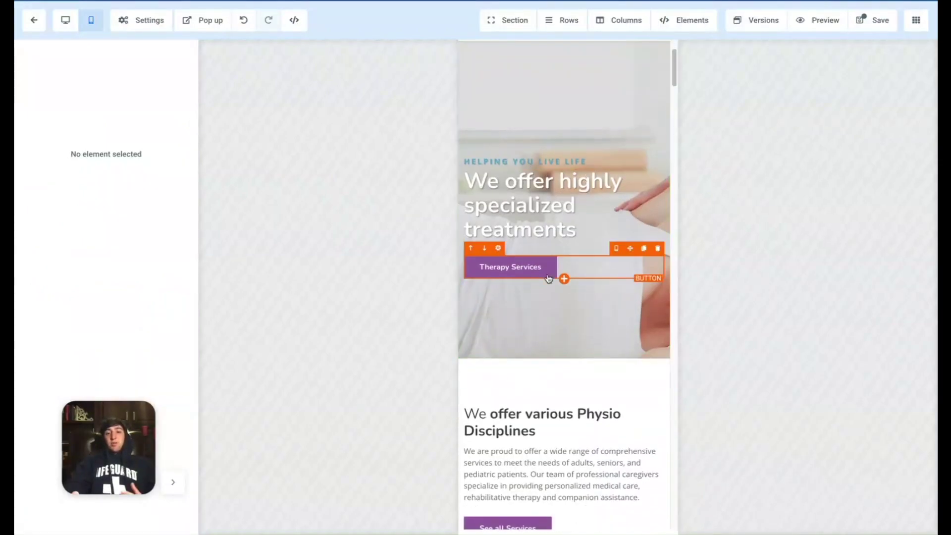
left_click(548, 319)
scroll(549, 347, "down", 5)
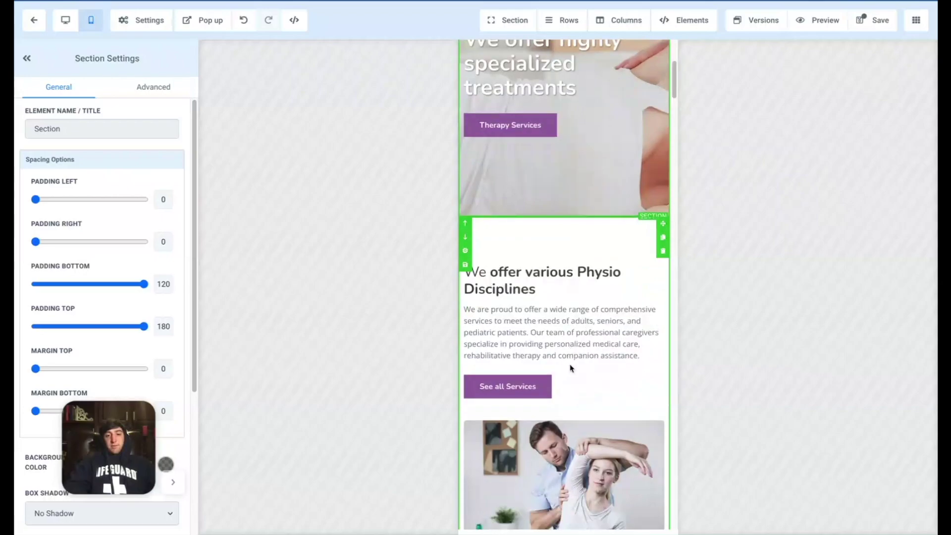
scroll(550, 437, "up", 3)
scroll(550, 437, "down", 12)
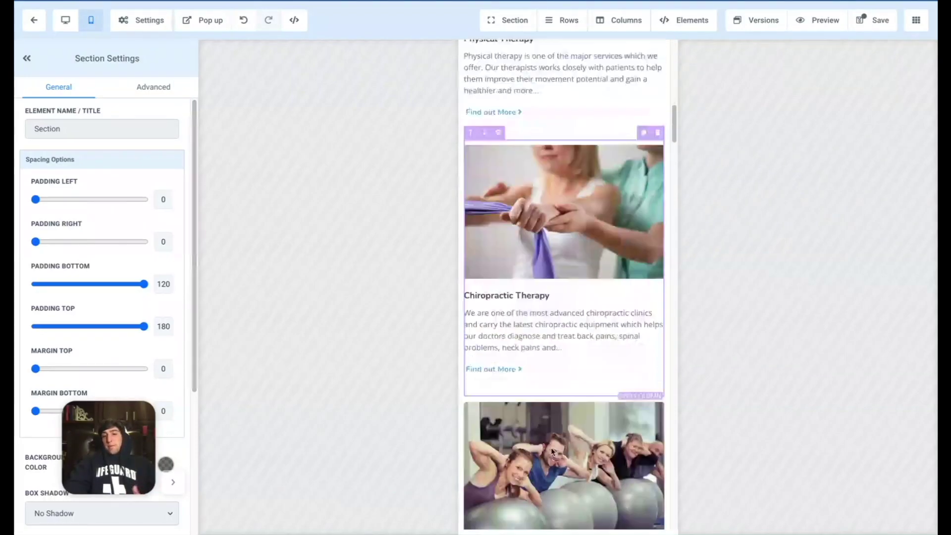
left_click(552, 452)
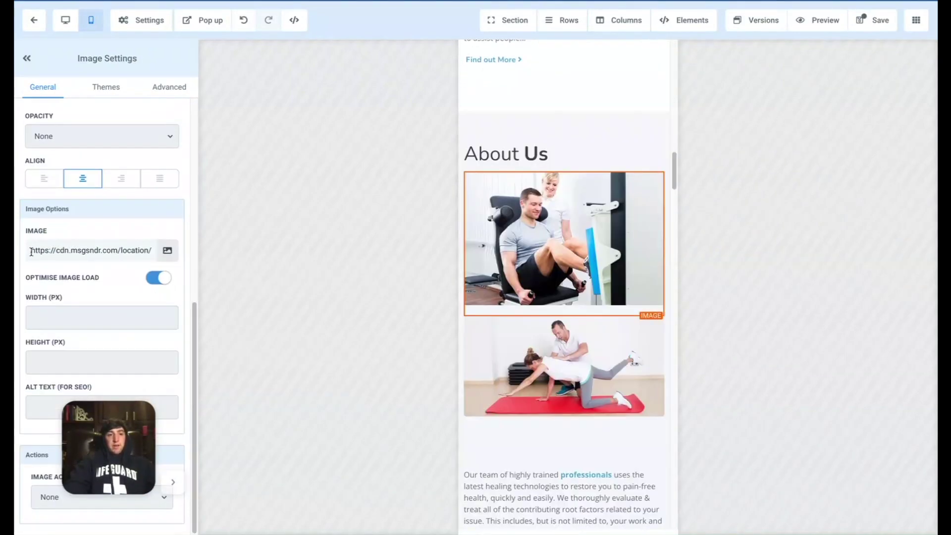
left_click_drag(72, 253, 221, 259)
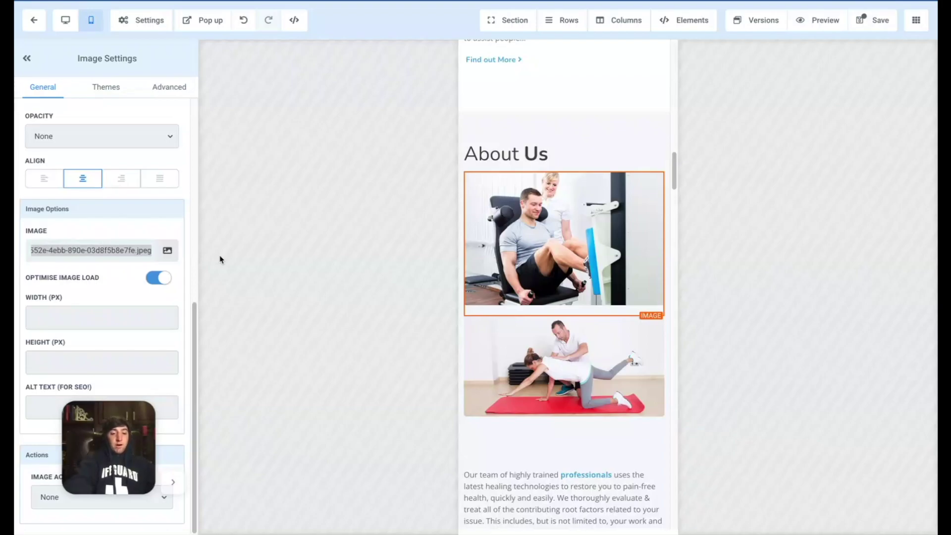
mouse_move(525, 282)
Paste that URL over the top hero section's current BG IMAGE address
scroll(555, 297, "up", 15)
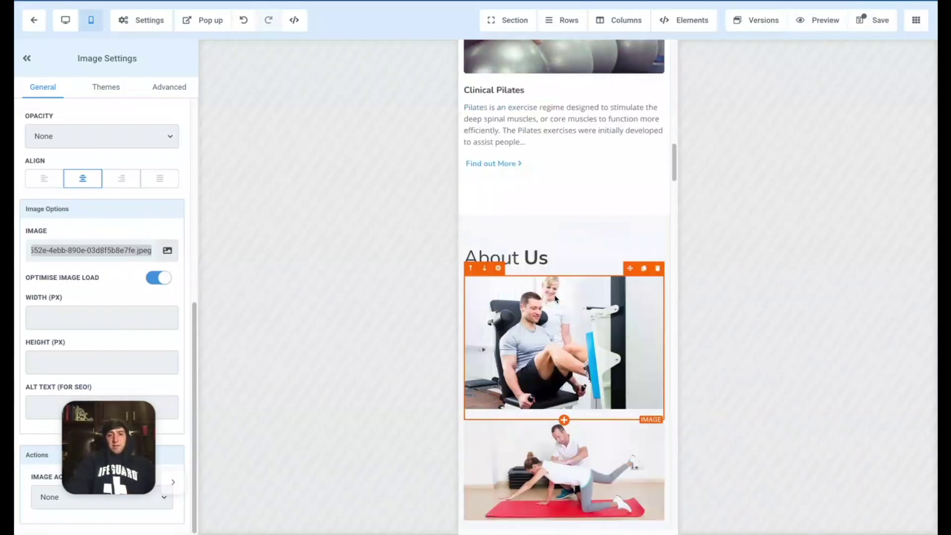
scroll(555, 299, "up", 5)
left_click(556, 297)
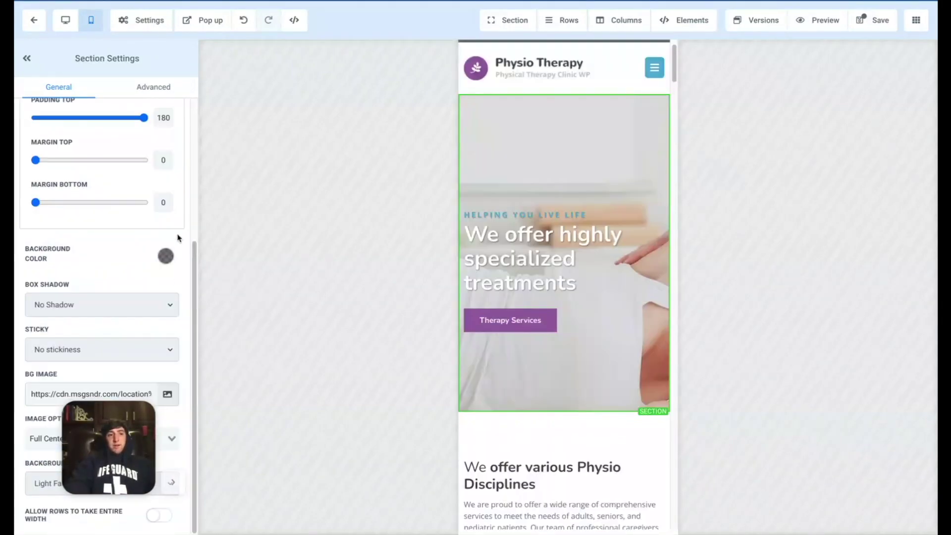
left_click_drag(141, 394, 348, 392)
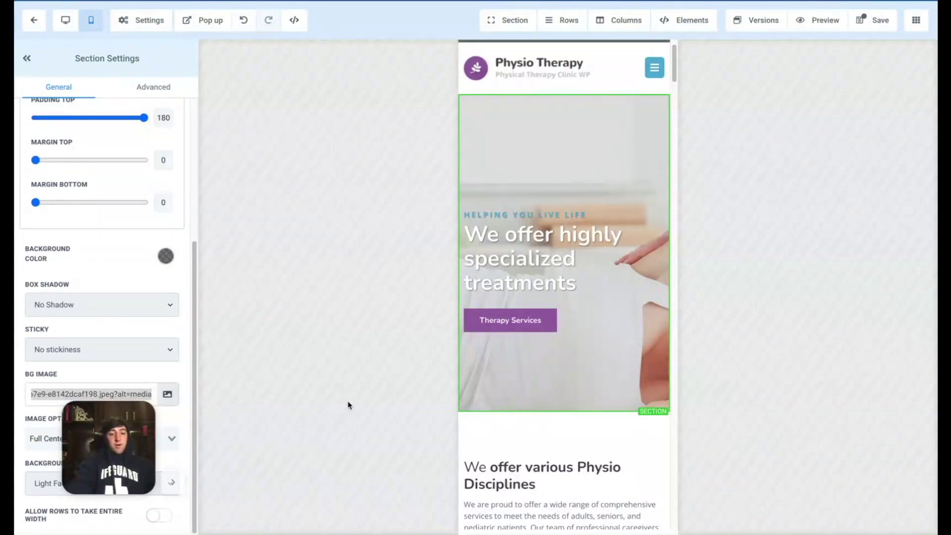
key("ctrl+v")
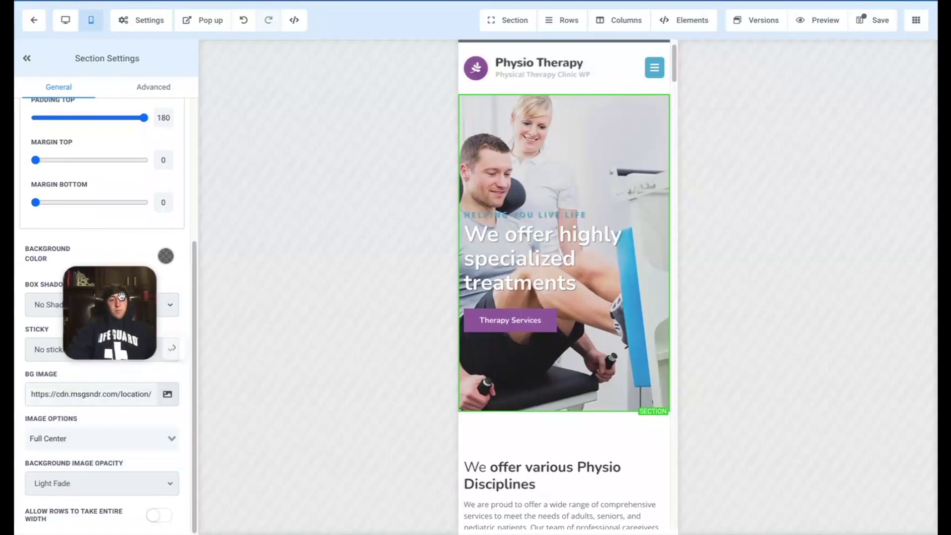
left_click(85, 440)
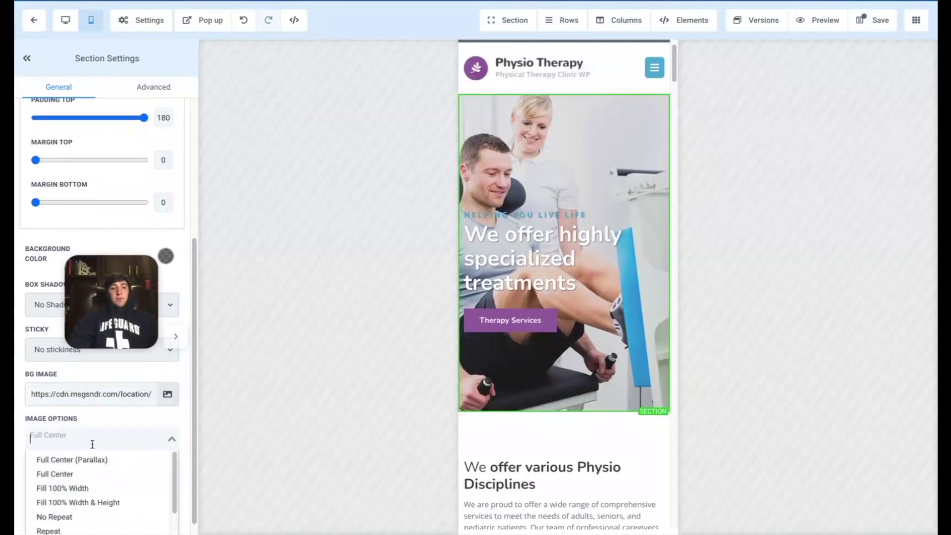
left_click(76, 474)
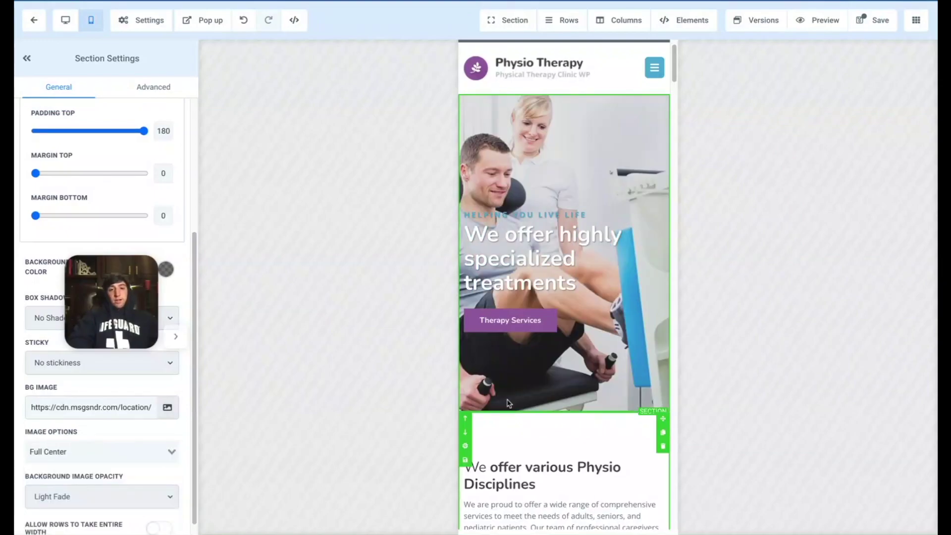
left_click(92, 443)
left_click(94, 498)
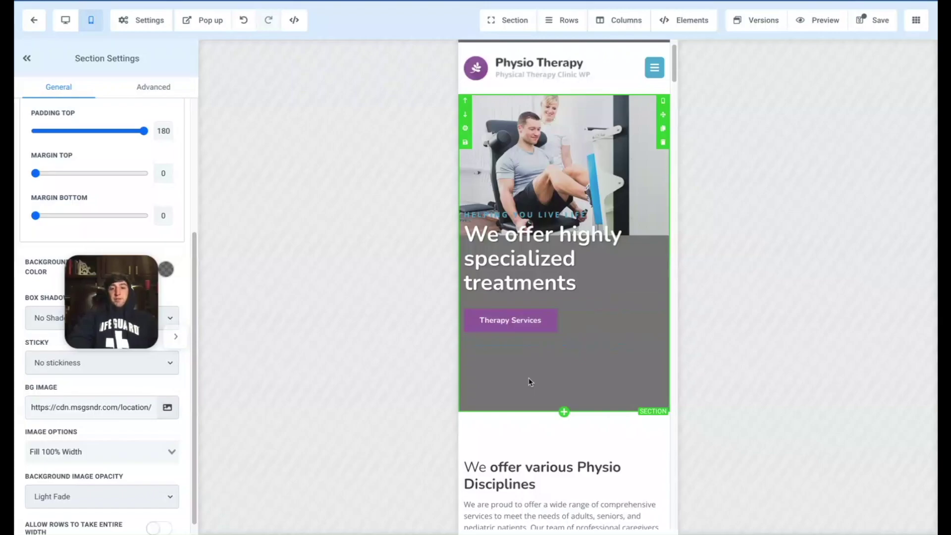
left_click(80, 453)
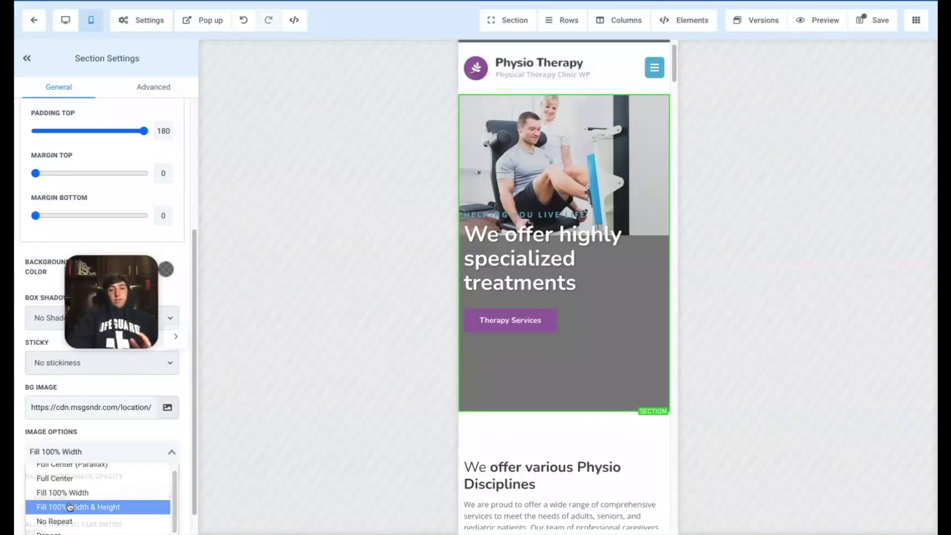
left_click(70, 506)
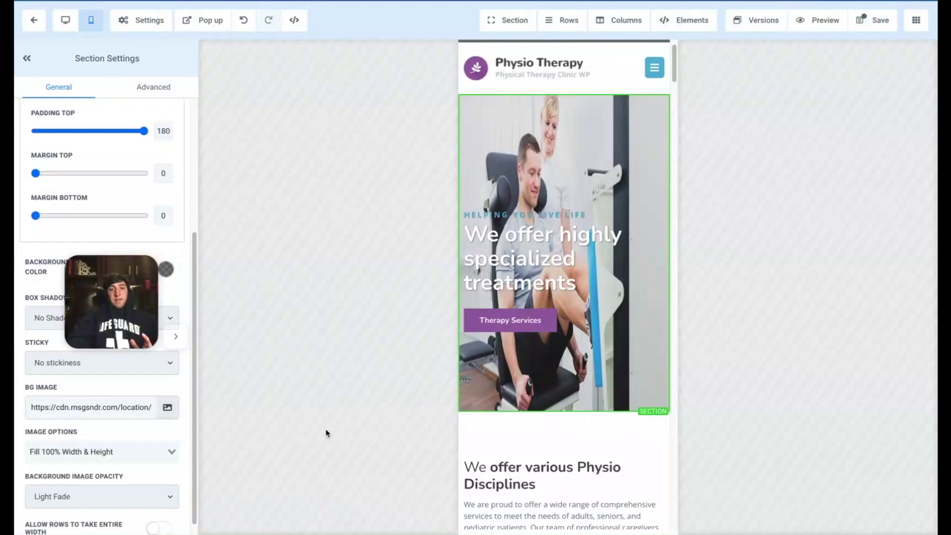
left_click(87, 461)
scroll(75, 515, "down", 1)
left_click(74, 517)
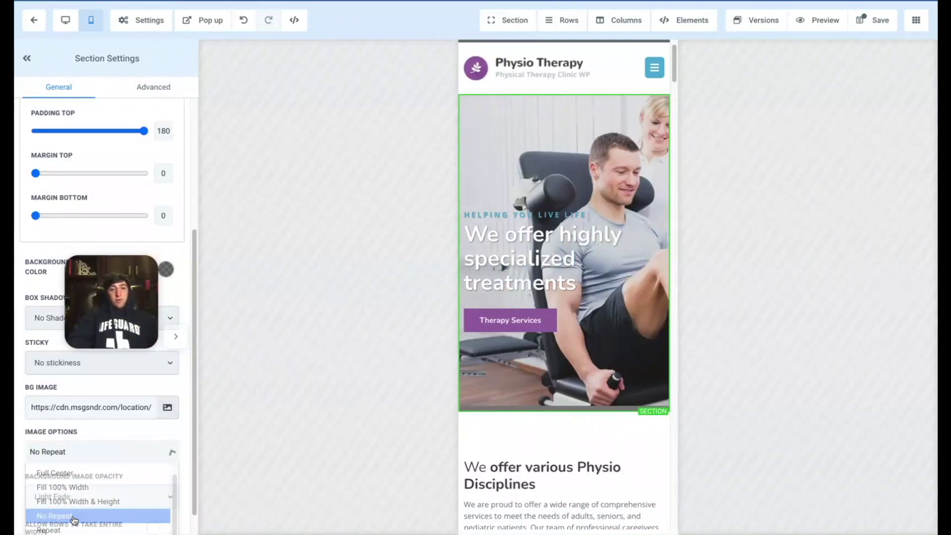
left_click(94, 447)
scroll(91, 496, "down", 1)
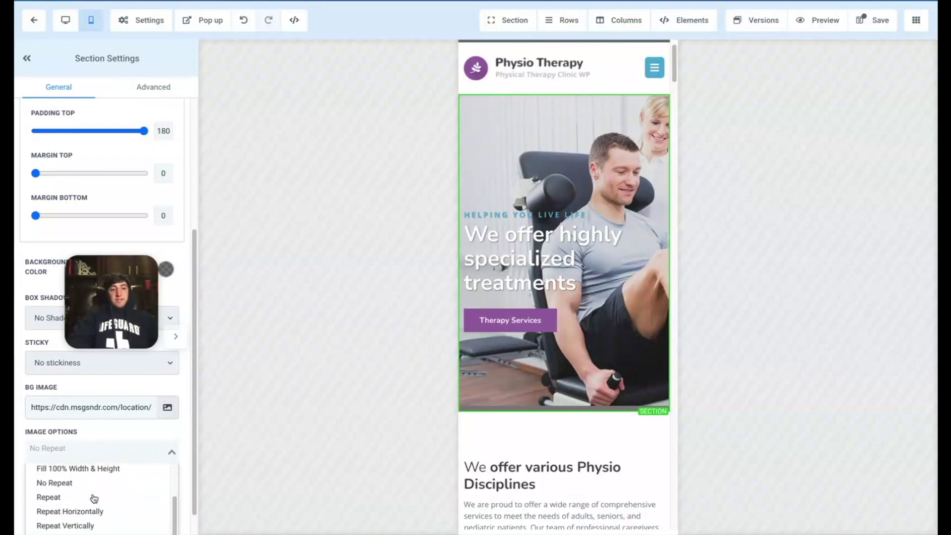
scroll(84, 510, "up", 1)
left_click(81, 487)
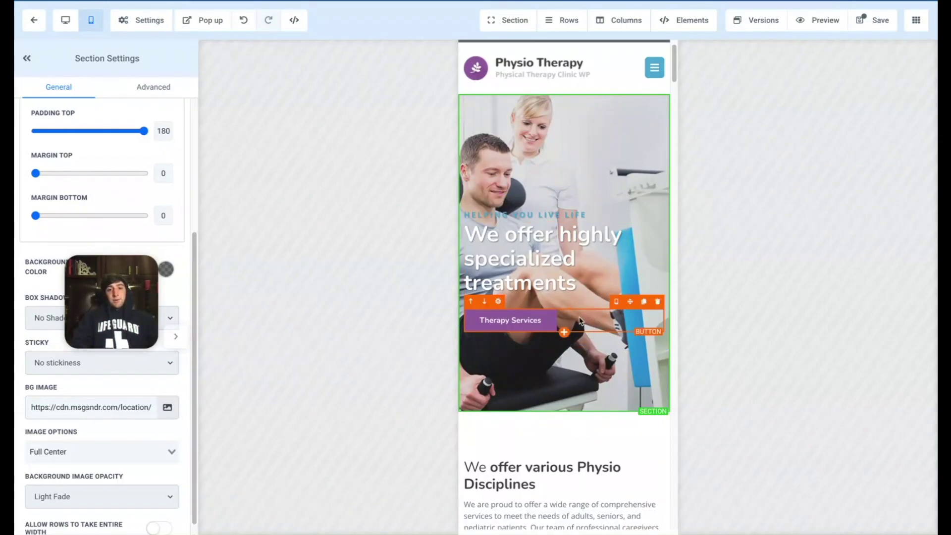
scroll(559, 282, "up", 1)
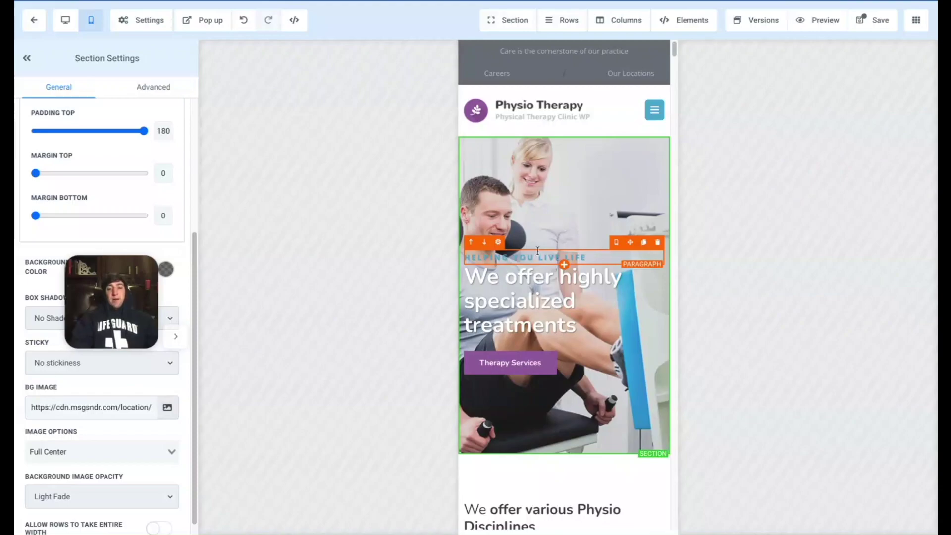
Set the 2 Column Row's background to the dark grey swatch, after trying blue Secondary
left_click(461, 381)
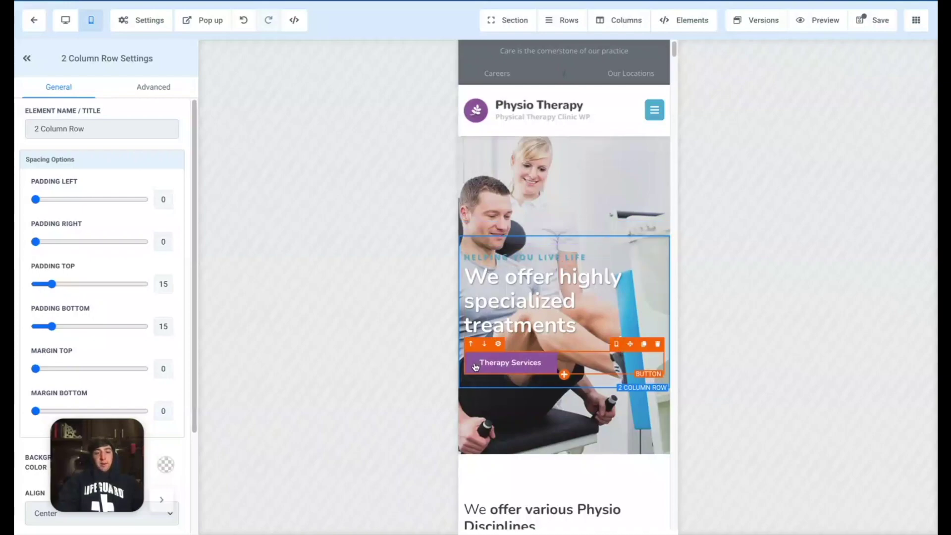
scroll(160, 367, "down", 3)
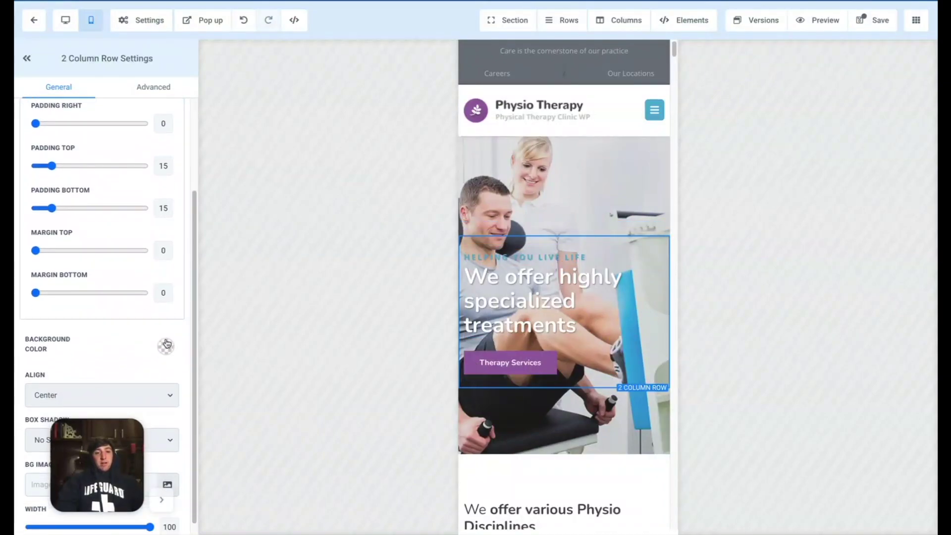
left_click(166, 346)
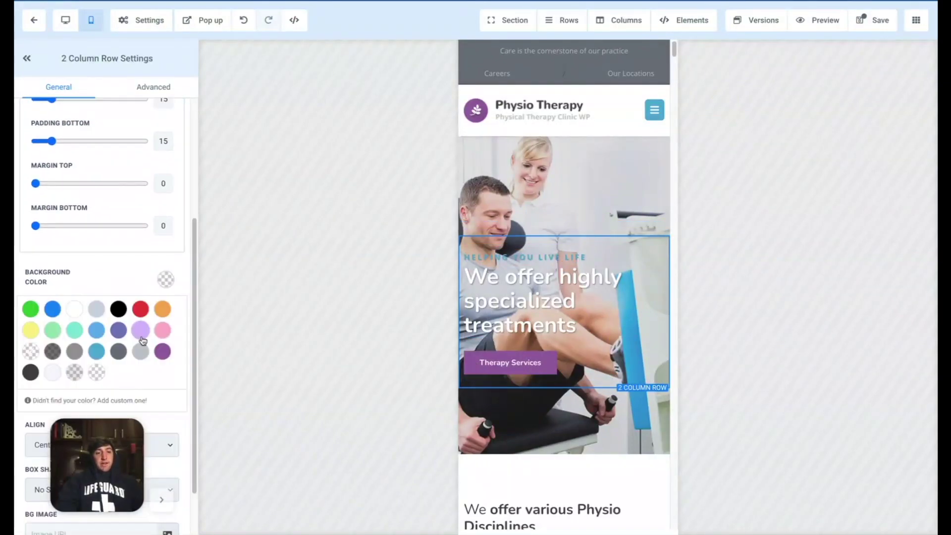
left_click(48, 311)
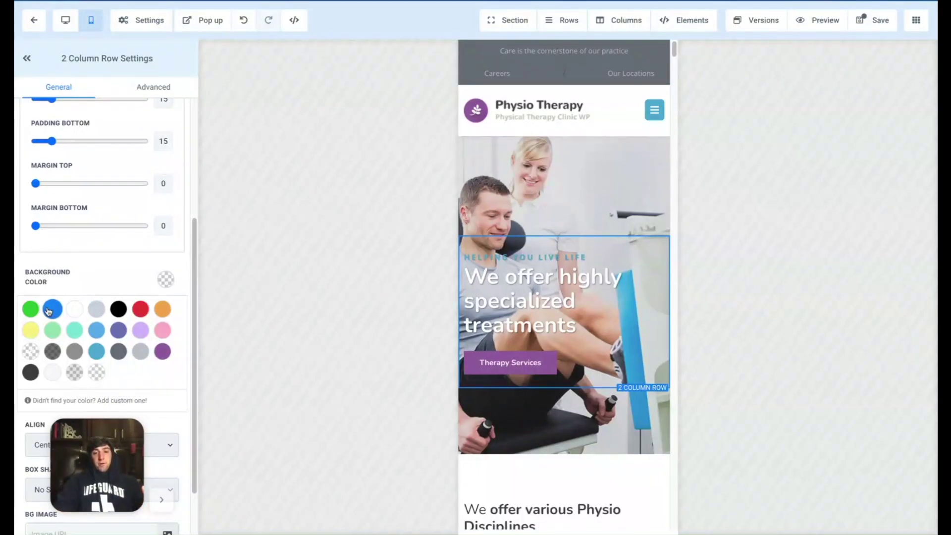
left_click(53, 353)
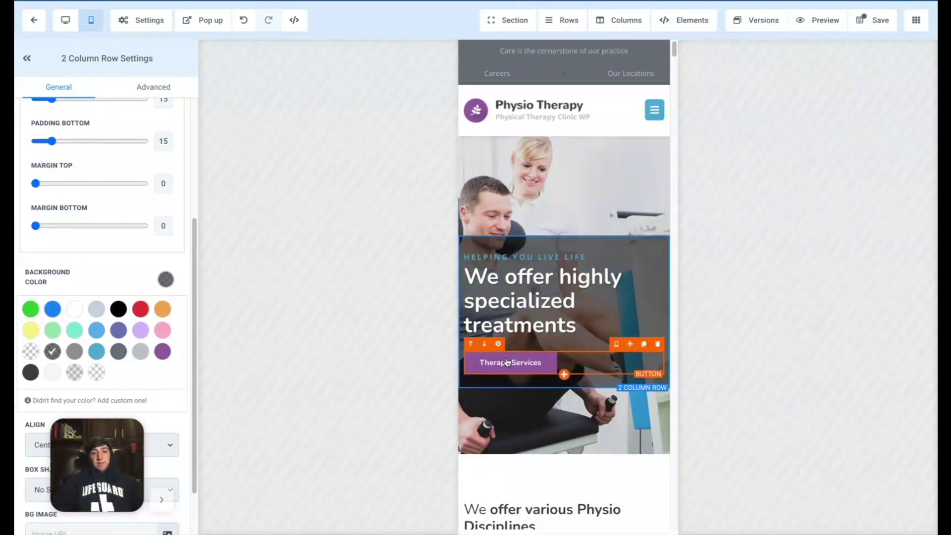
left_click(558, 415)
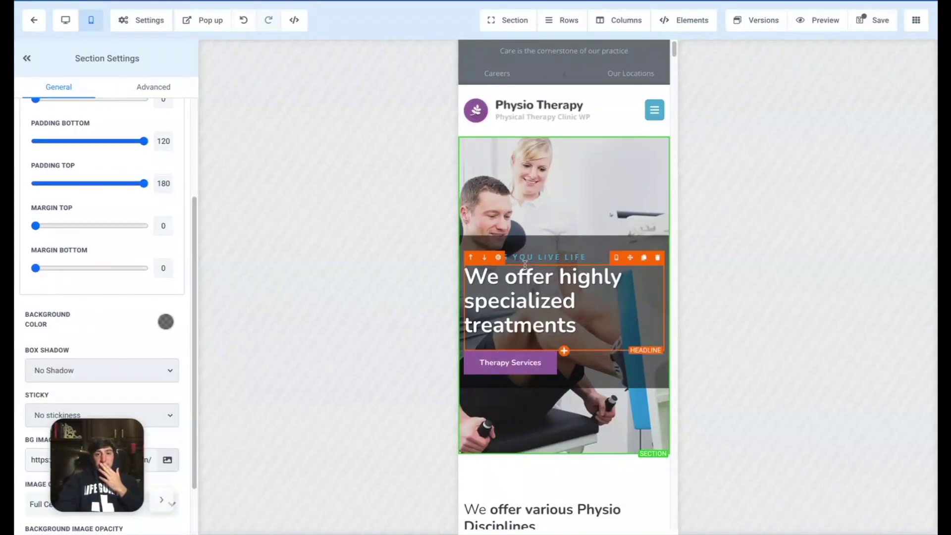
mouse_move(630, 242)
left_mouse_down()
mouse_move(632, 182)
mouse_move(630, 250)
left_mouse_up()
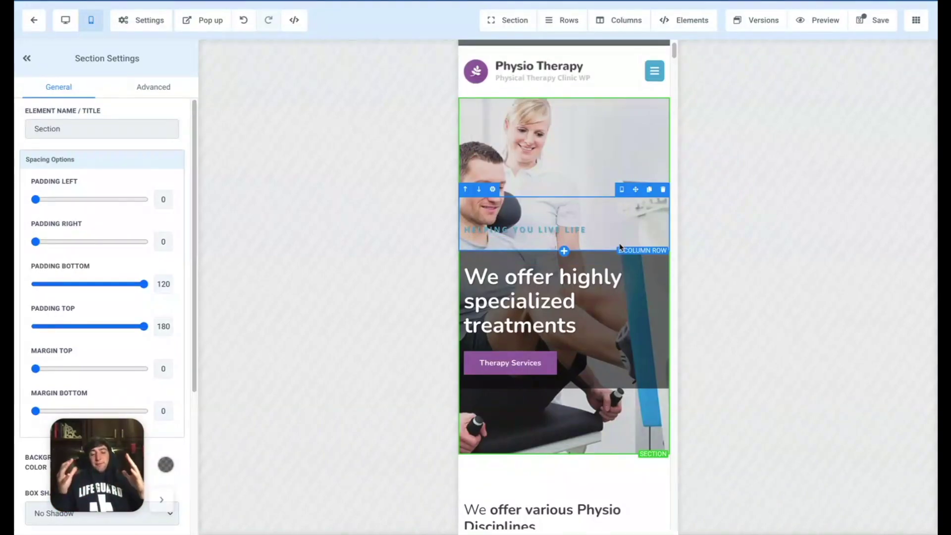
Drag the HELPING YOU LIVE LIFE paragraph out of the headline row
left_click(664, 246)
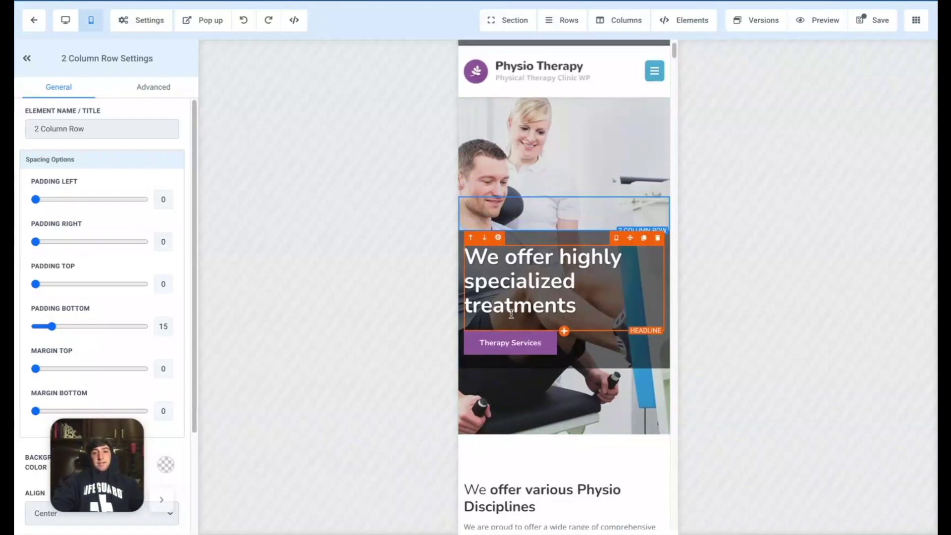
scroll(525, 346, "down", 2)
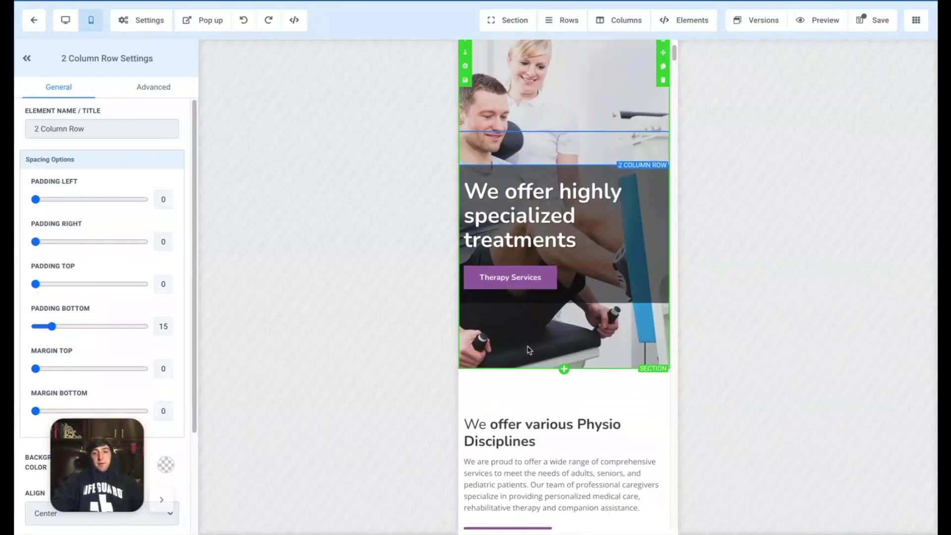
left_click(529, 350)
scroll(529, 350, "up", 3)
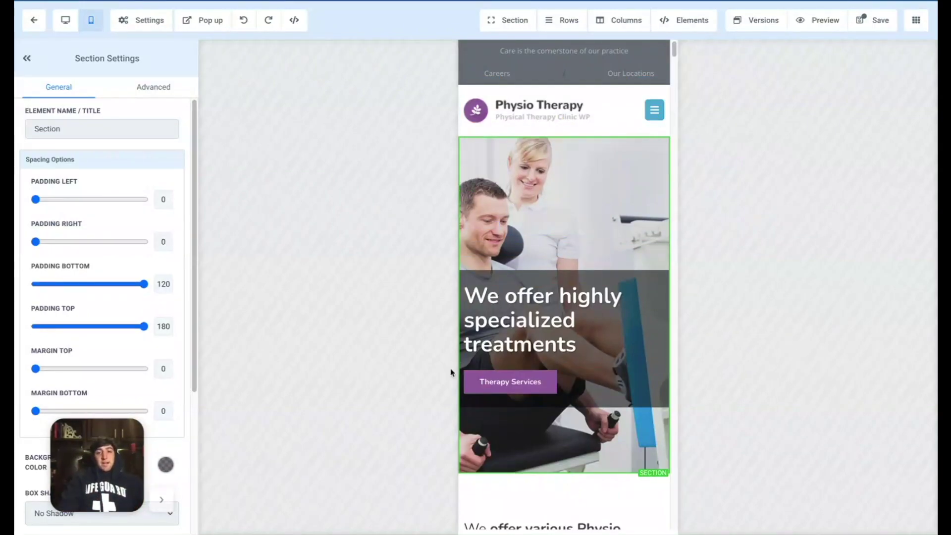
left_click(495, 388)
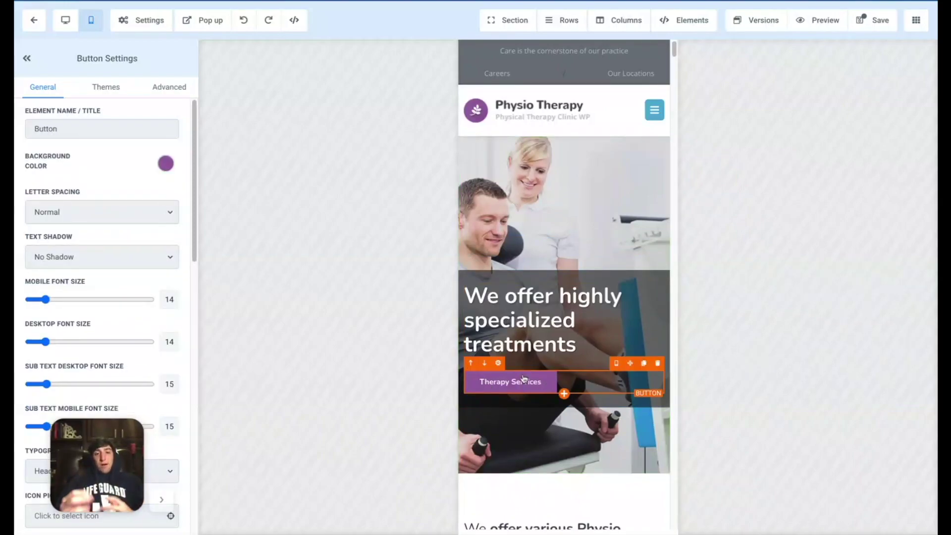
Give the Therapy Services button a full 2px border with a transparent border colour
left_click(173, 88)
scroll(110, 344, "down", 3)
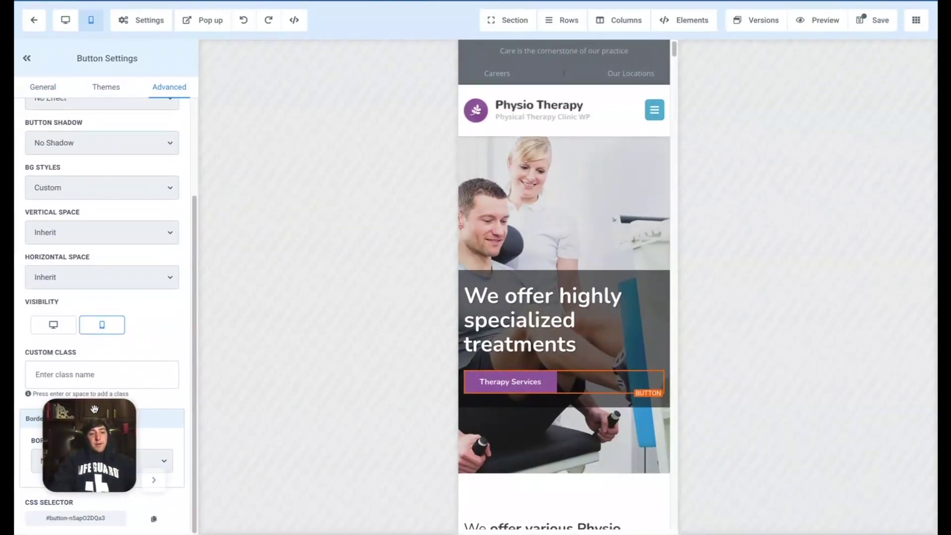
left_click_drag(100, 437, 92, 290)
left_click(74, 460)
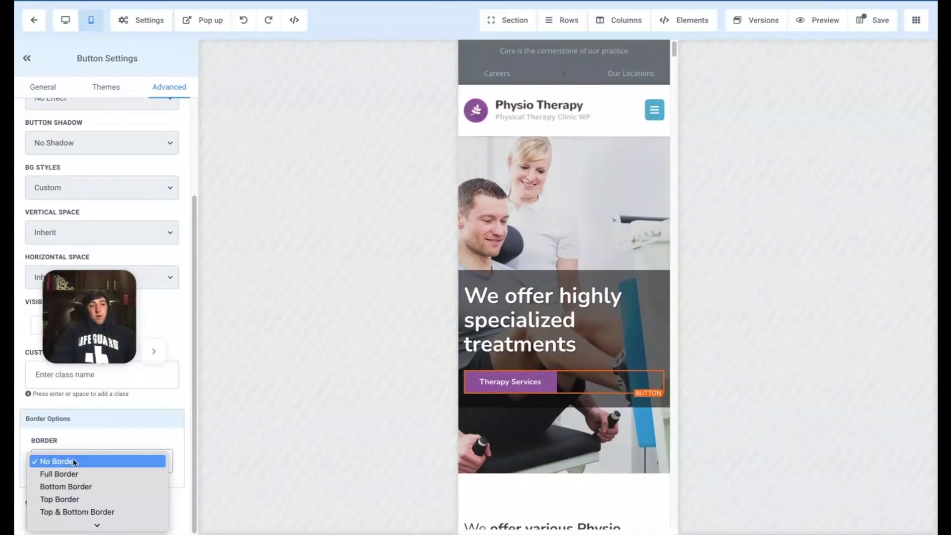
left_click(62, 474)
scroll(102, 411, "down", 2)
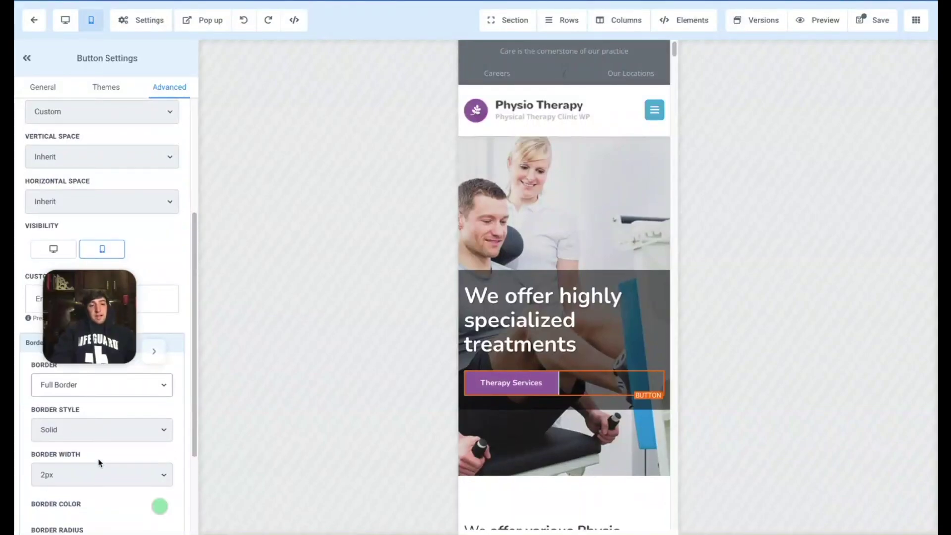
scroll(99, 463, "down", 1)
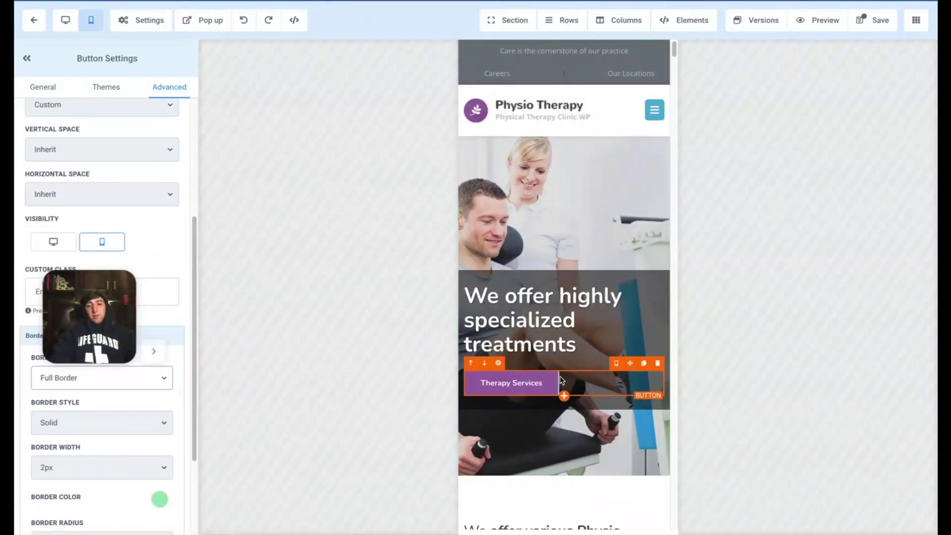
scroll(149, 438, "down", 2)
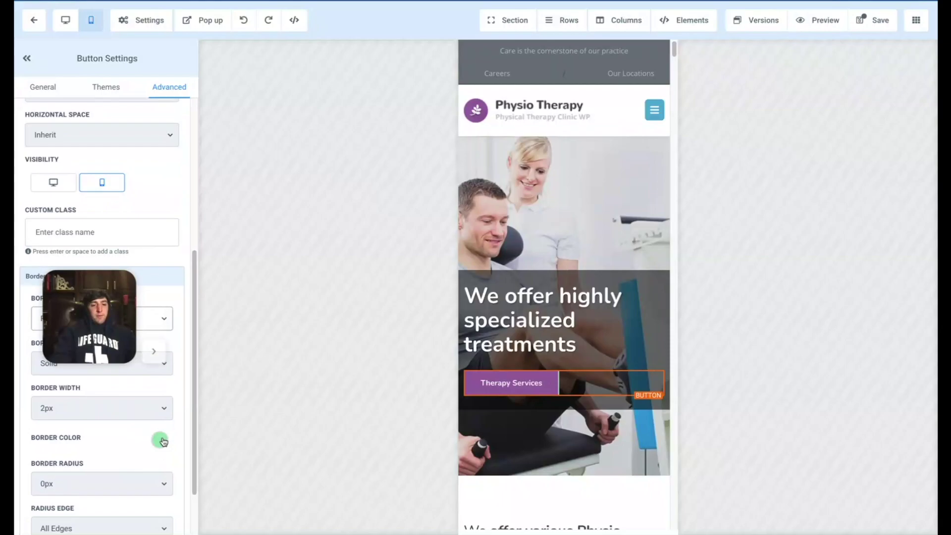
left_click(161, 439)
scroll(161, 438, "down", 1)
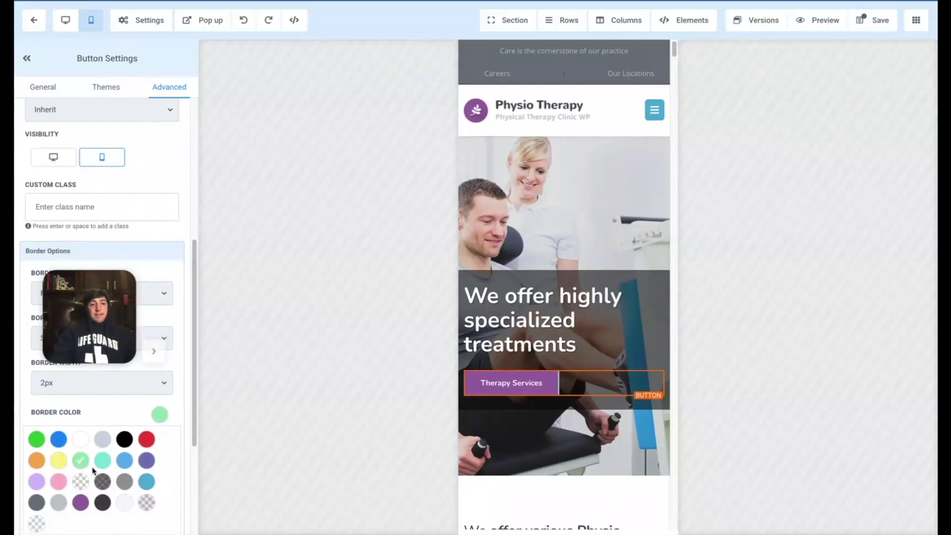
left_click(163, 417)
Set the Therapy Services button's Border Radius to 15px
left_click(90, 418)
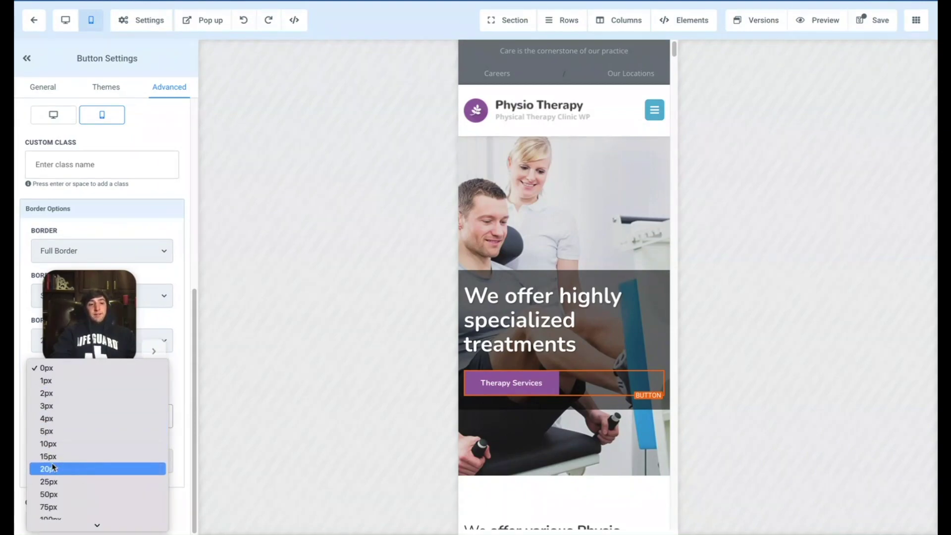
left_click(56, 459)
left_click(500, 314)
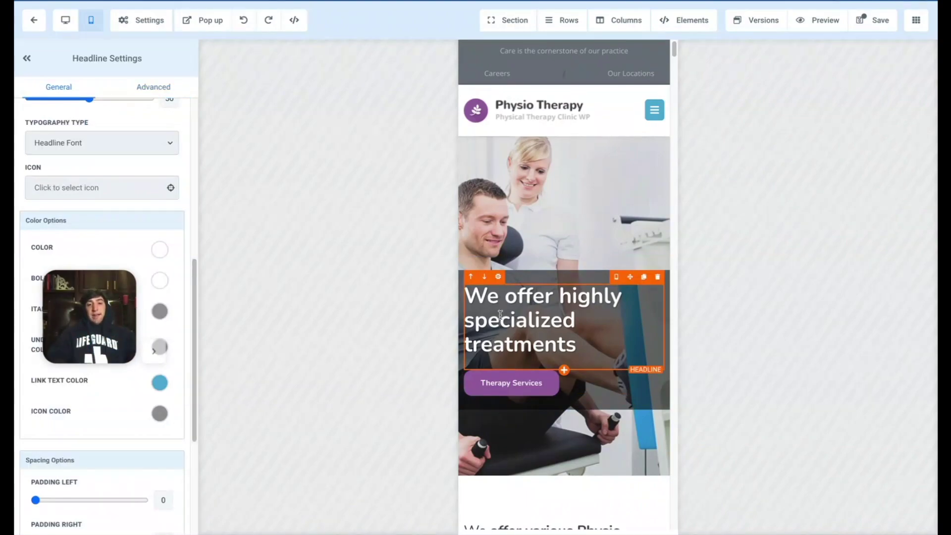
left_click(488, 383)
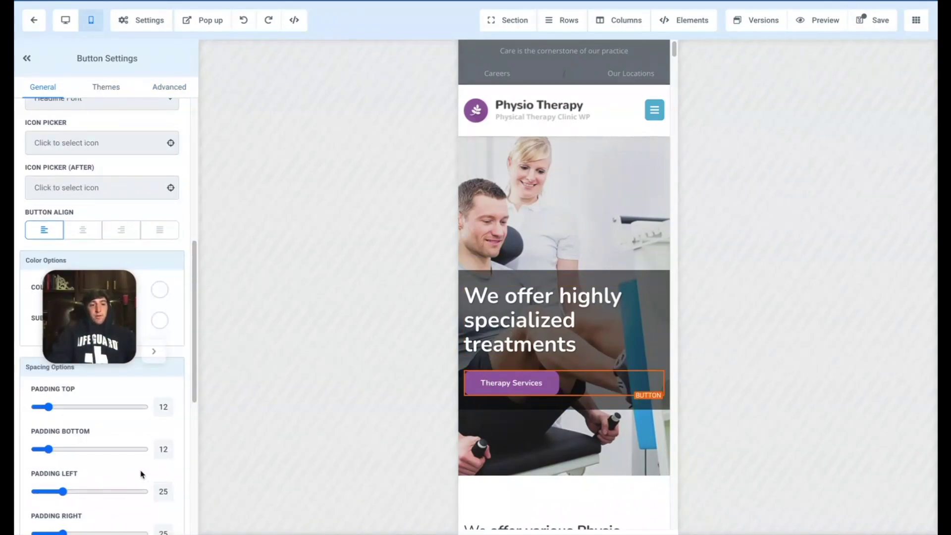
left_click(111, 416)
left_click(109, 403)
left_click(601, 461)
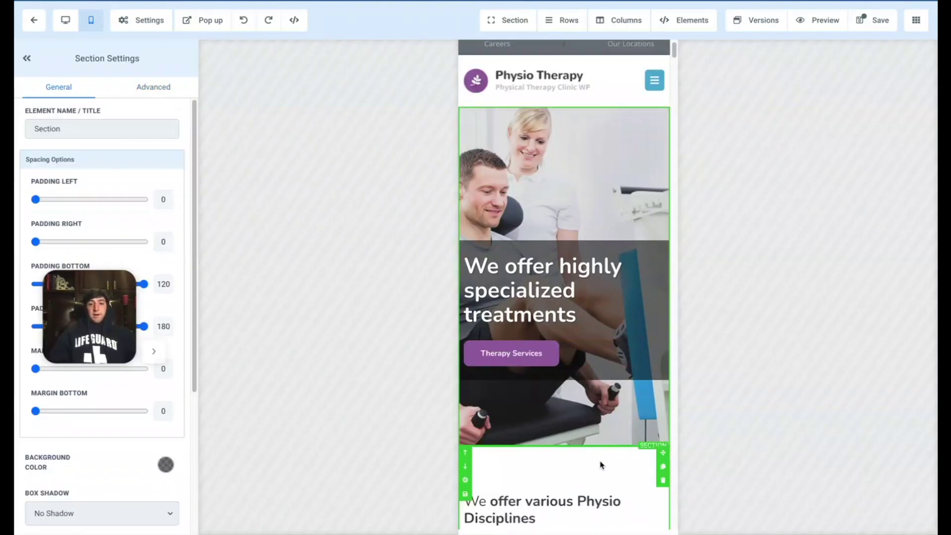
Raise the Therapy Services button's Mobile Font Size from 14 to 20
left_click(515, 360)
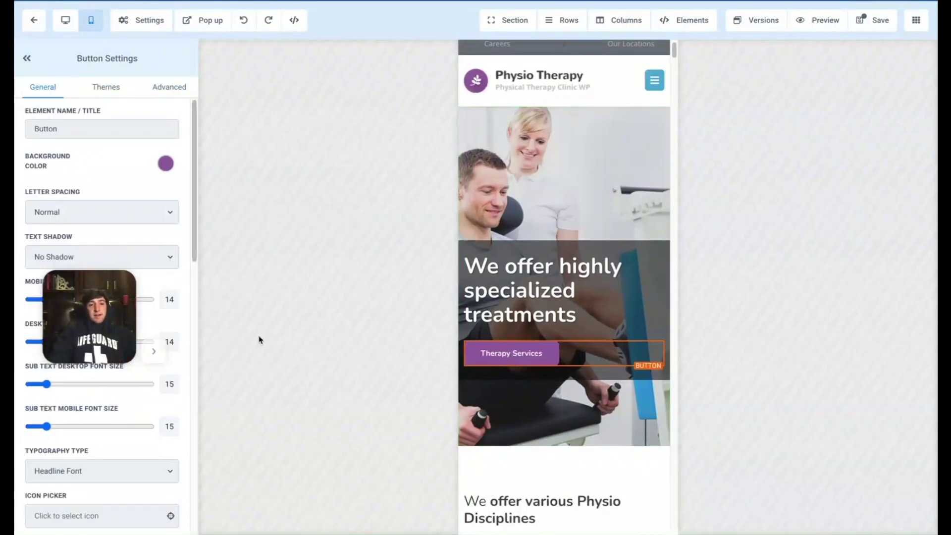
scroll(115, 298, "down", 1)
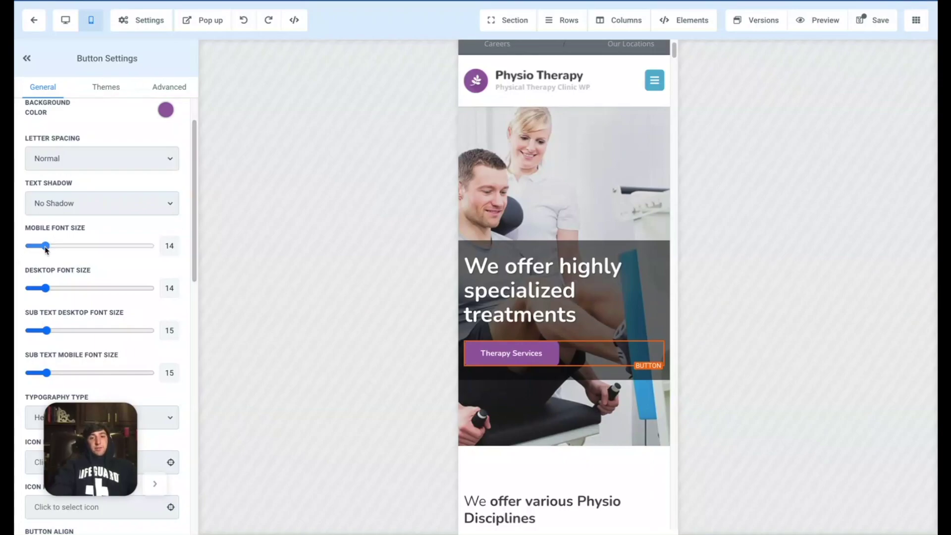
left_click_drag(50, 248, 51, 246)
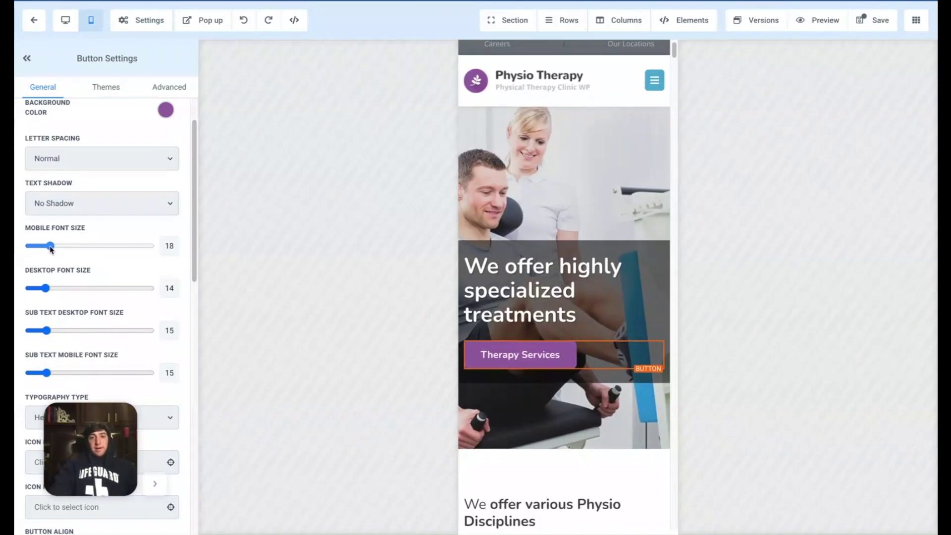
left_click_drag(51, 247, 55, 253)
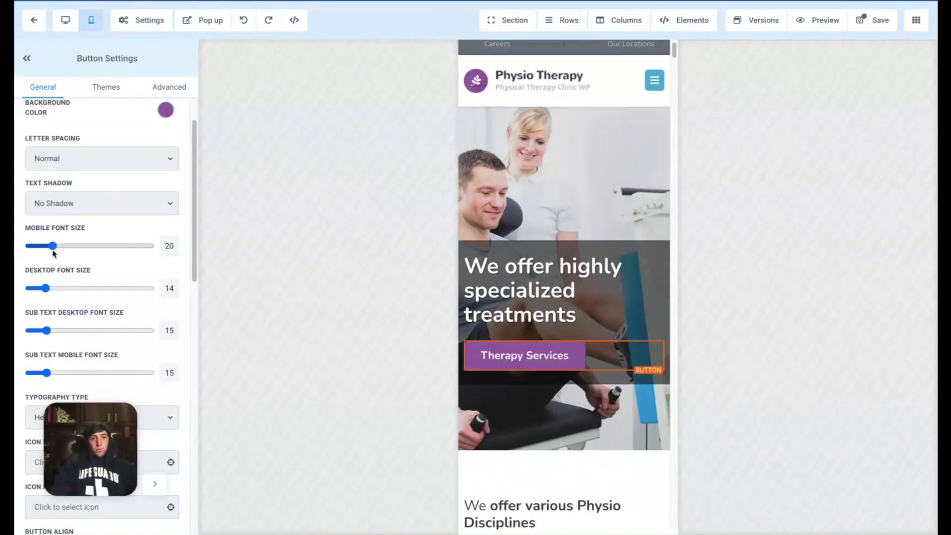
left_click(567, 292)
scroll(567, 291, "down", 2)
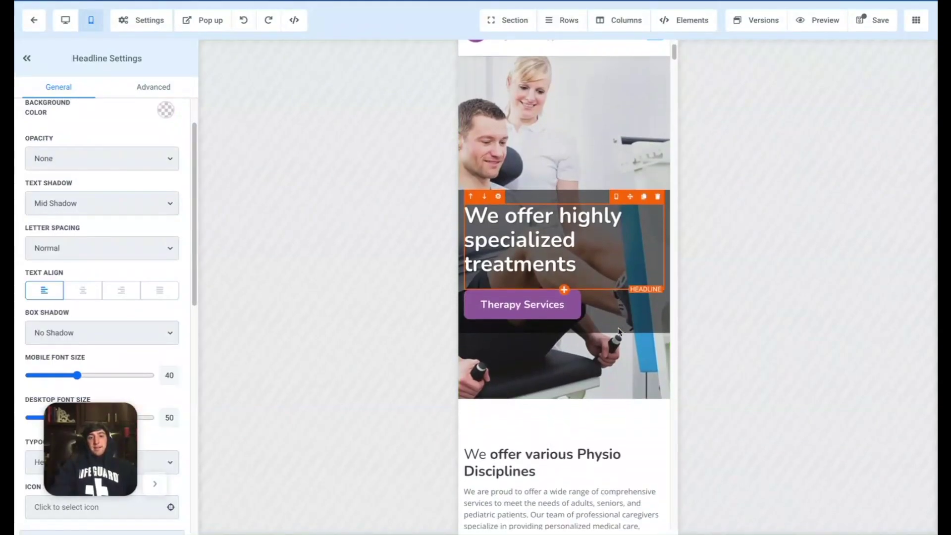
left_click(584, 372)
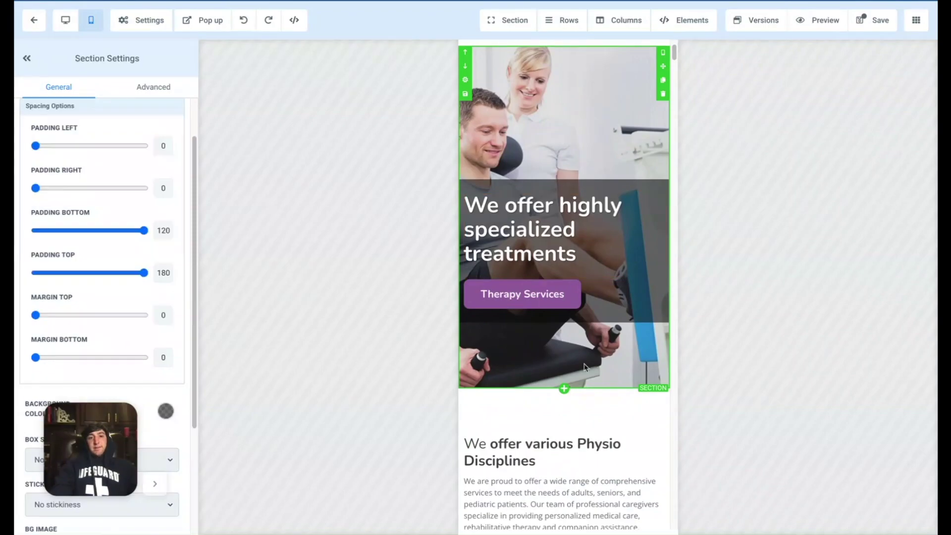
left_click(515, 299)
Set the Therapy Services button effect to Bounce (loop), replacing a trial of Glow (loop)
left_click(169, 87)
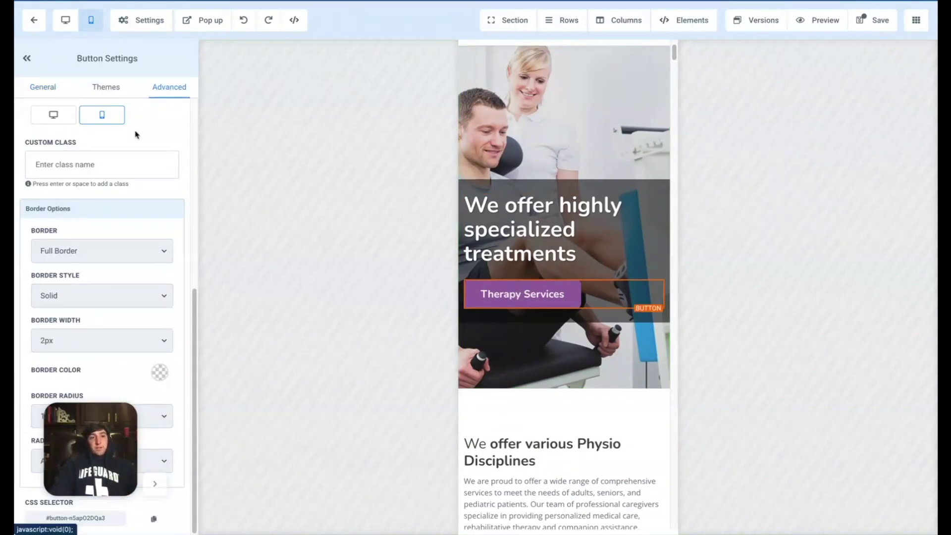
scroll(136, 134, "up", 5)
left_click(64, 220)
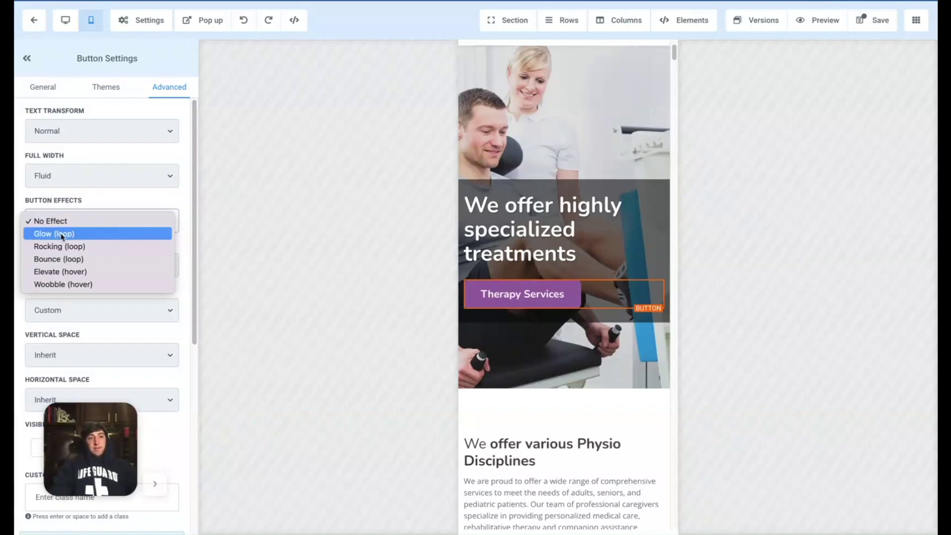
left_click(70, 233)
left_click(51, 219)
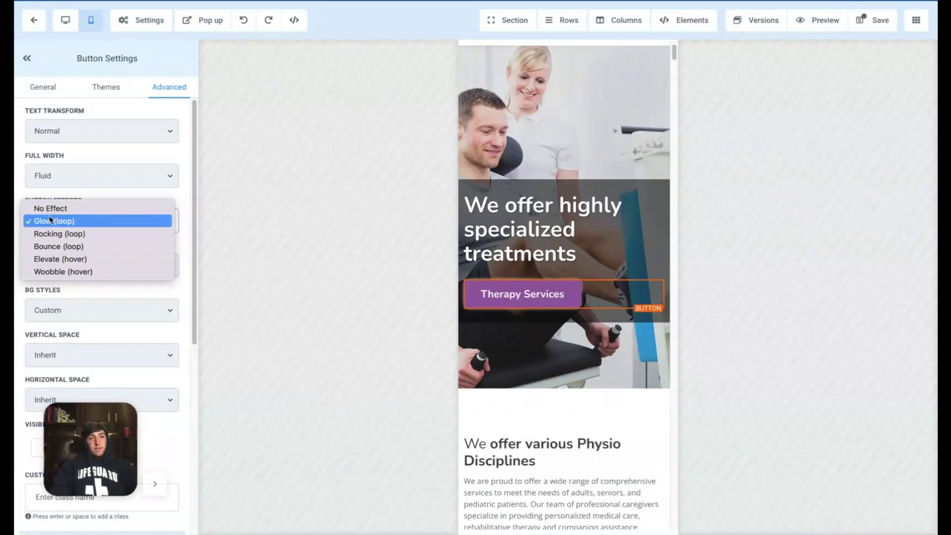
left_click(55, 246)
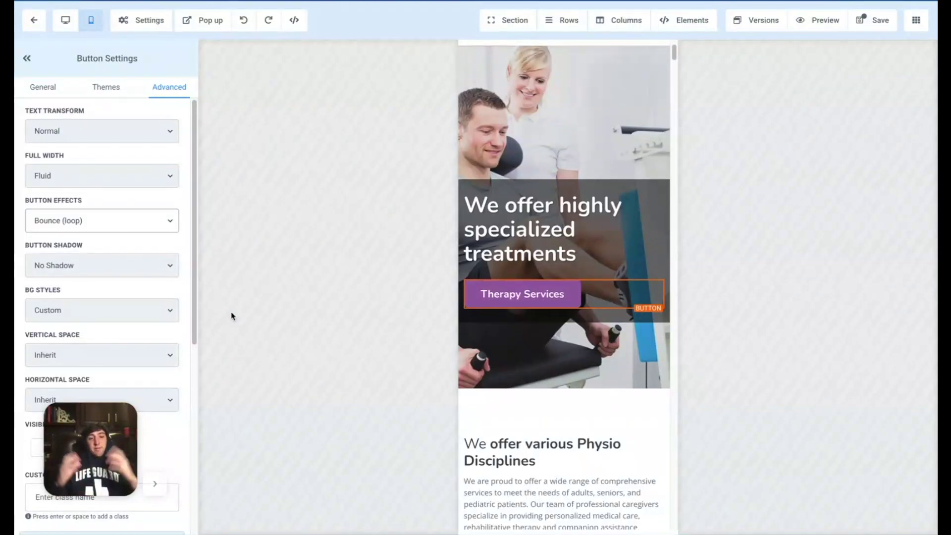
Scroll the mobile preview to the footer and select the Send us a Message paragraph
scroll(500, 353, "down", 5)
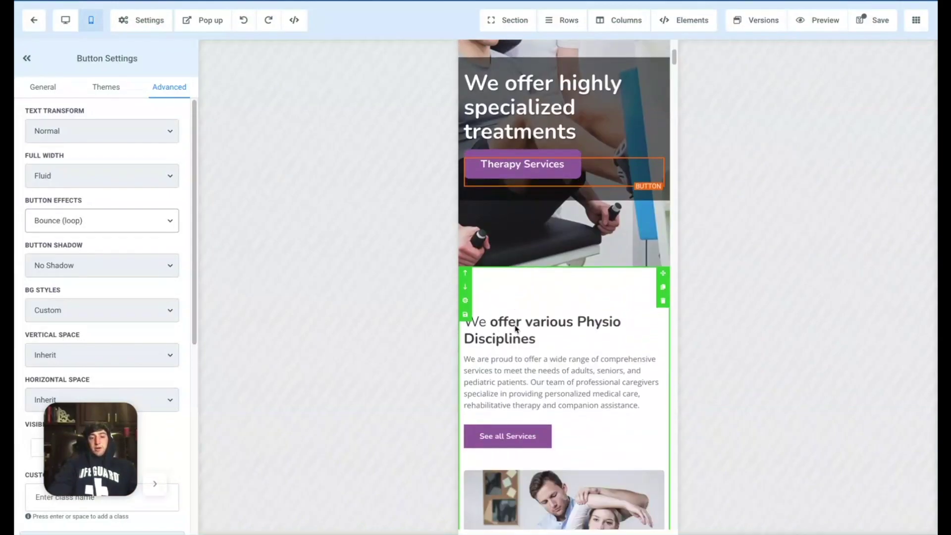
scroll(515, 277, "up", 2)
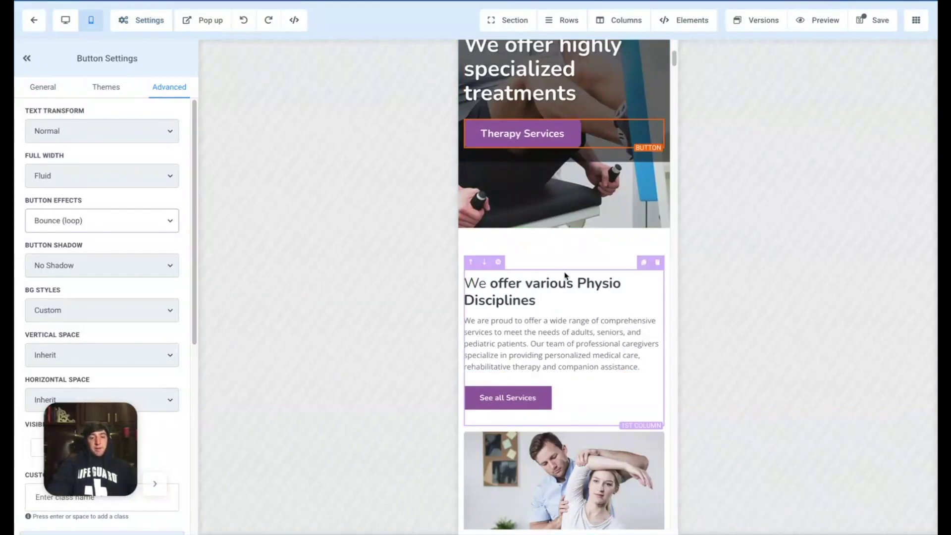
scroll(531, 385, "down", 10)
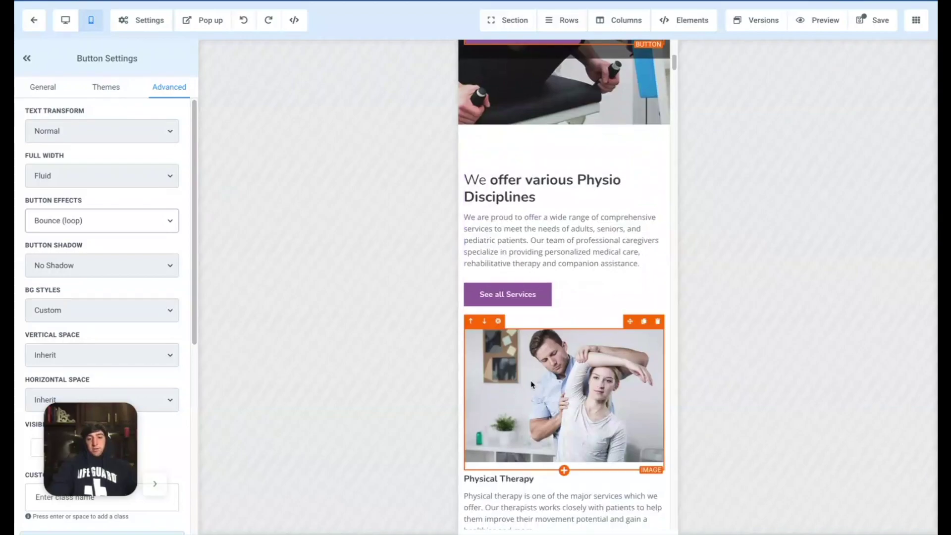
scroll(531, 384, "down", 15)
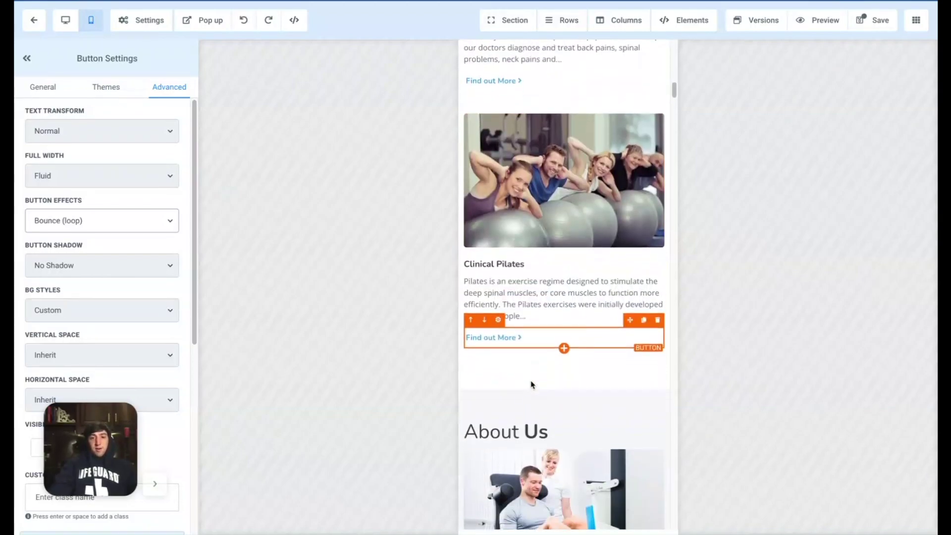
left_click(512, 242)
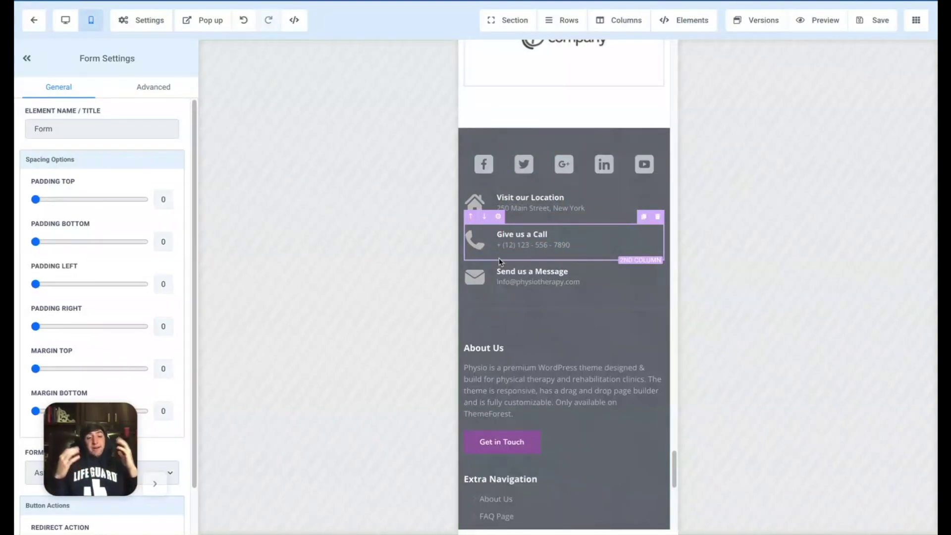
left_click(522, 272)
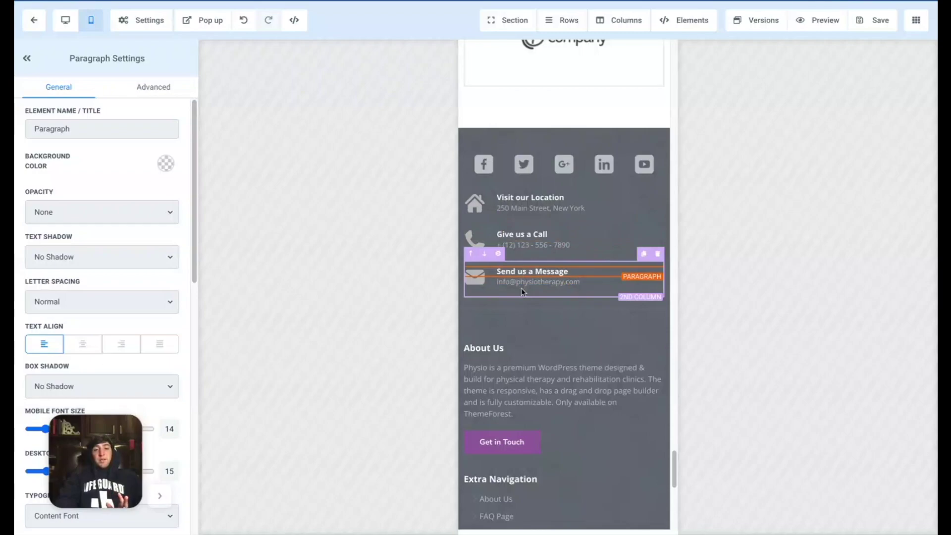
Link the Give us a Call phone number to a tel: URL
left_click(522, 246)
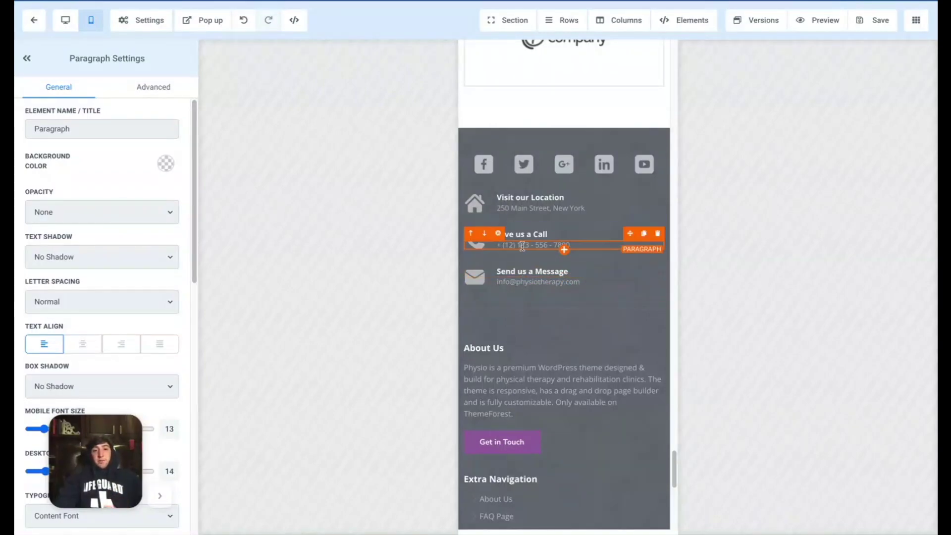
left_click_drag(572, 244, 493, 243)
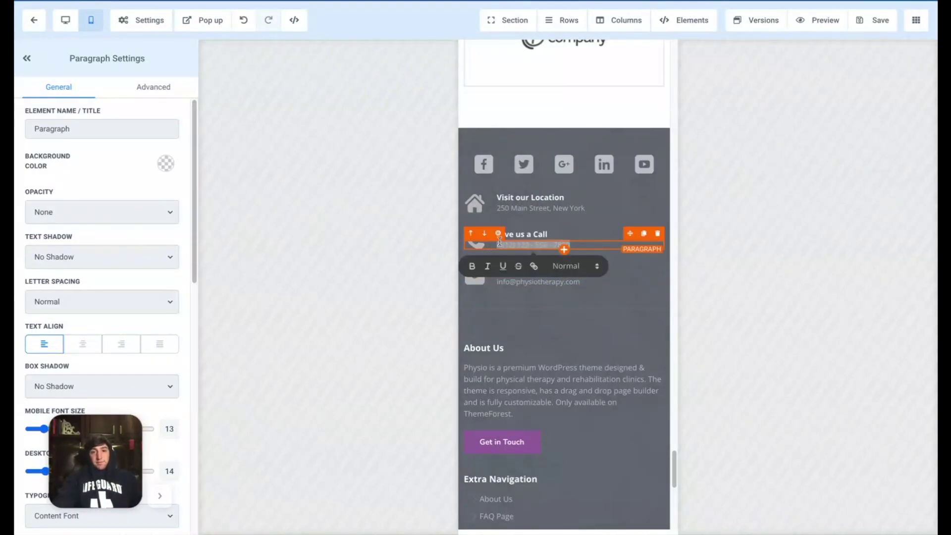
left_click(534, 267)
type("te")
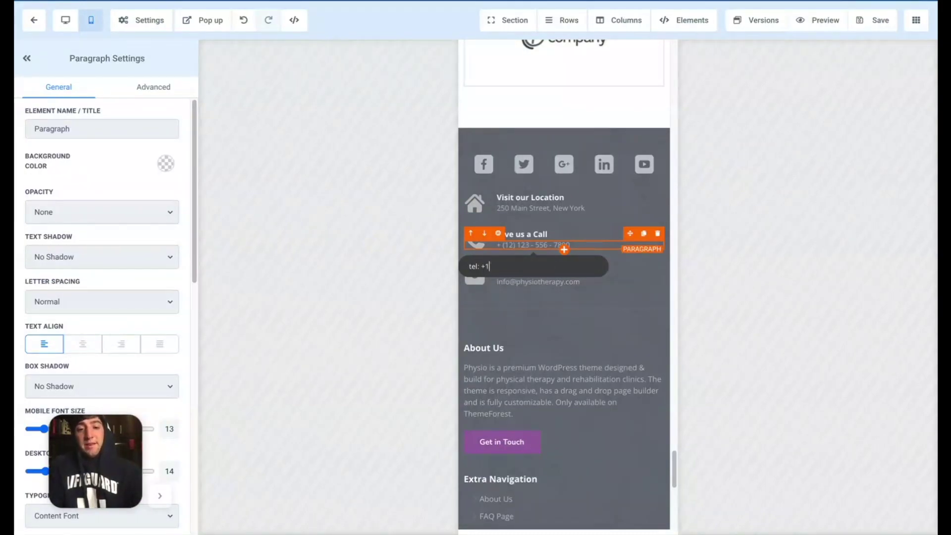
type("l: +1")
key("ctrl+v")
left_click(512, 304)
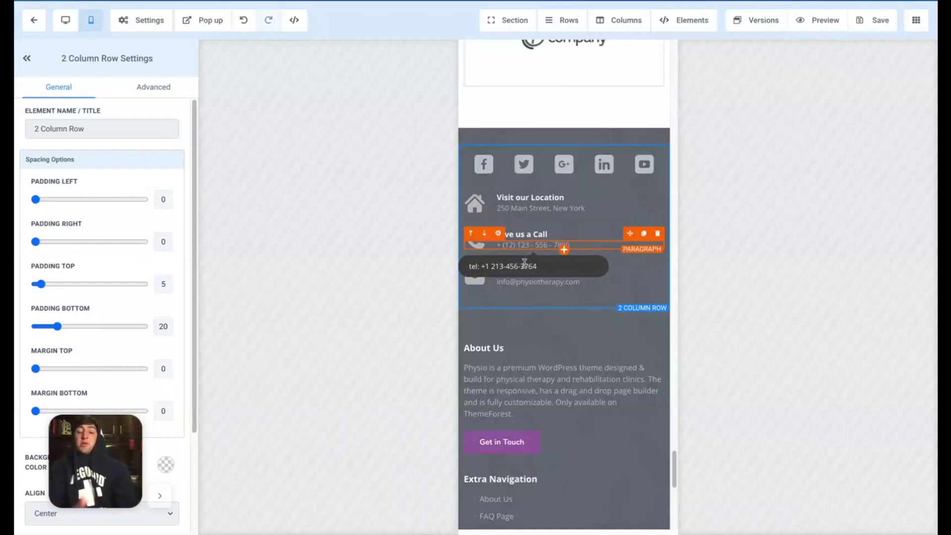
left_click(580, 246)
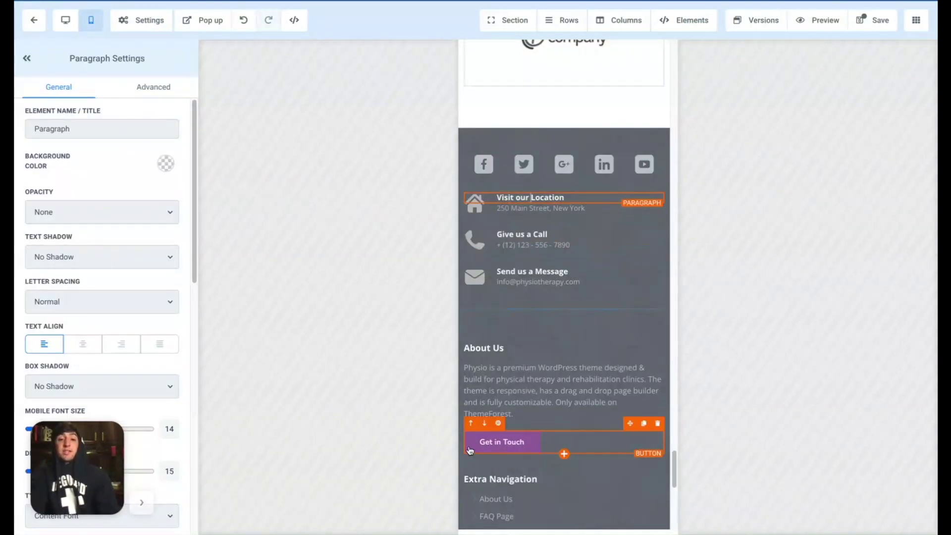
Change the Get in Touch button's Link To action from Website URL to SMS
left_click(498, 440)
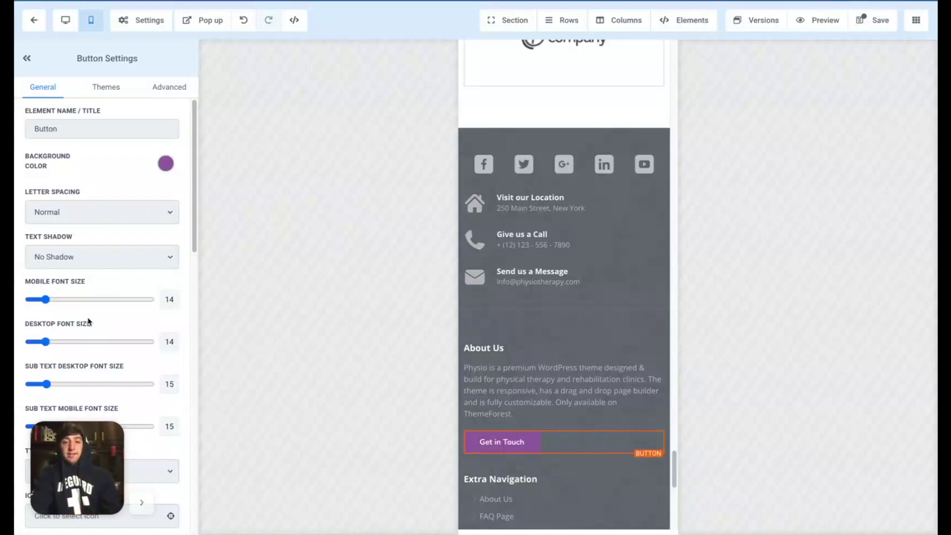
scroll(143, 418, "down", 15)
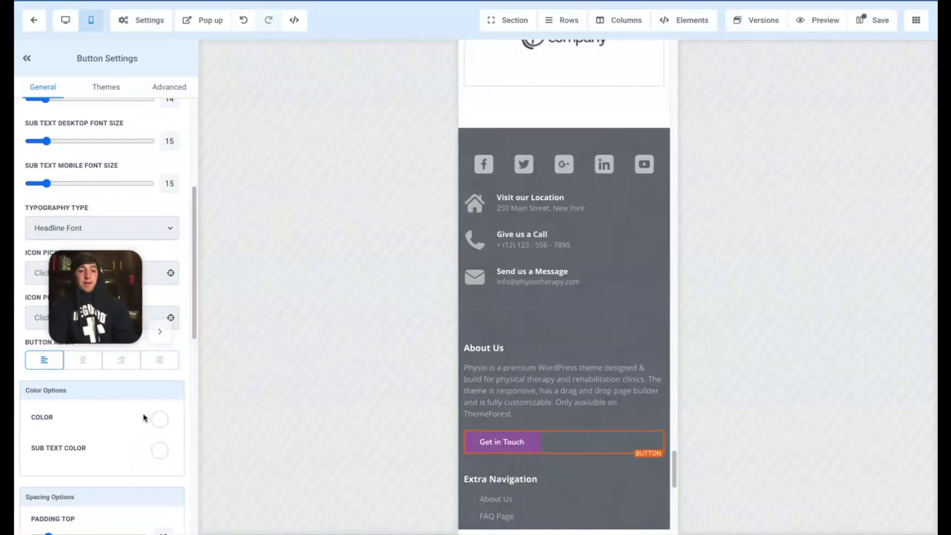
left_click(74, 431)
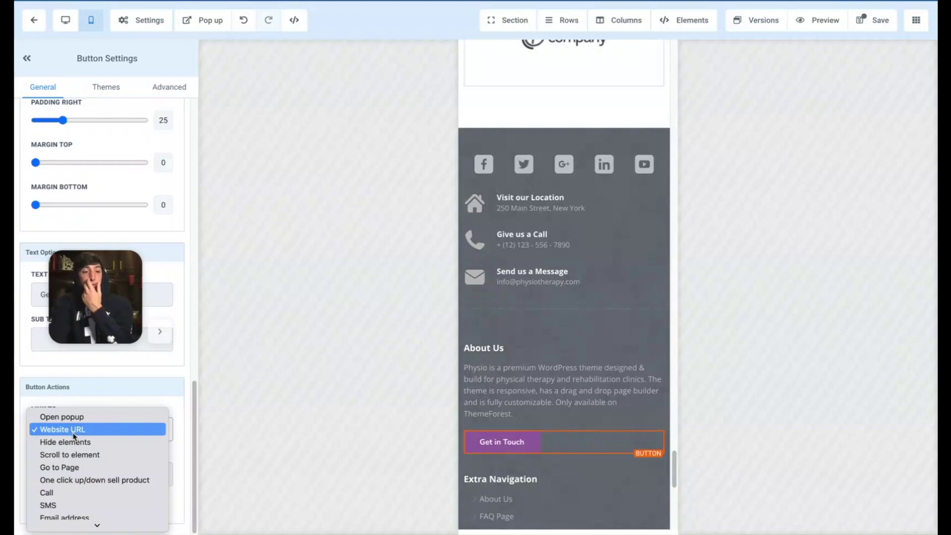
scroll(51, 506, "down", 1)
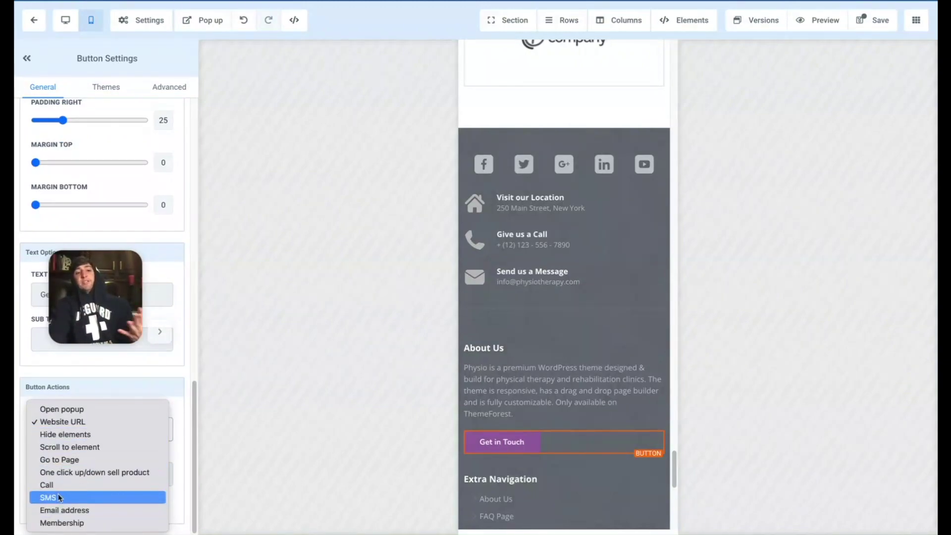
left_click(58, 498)
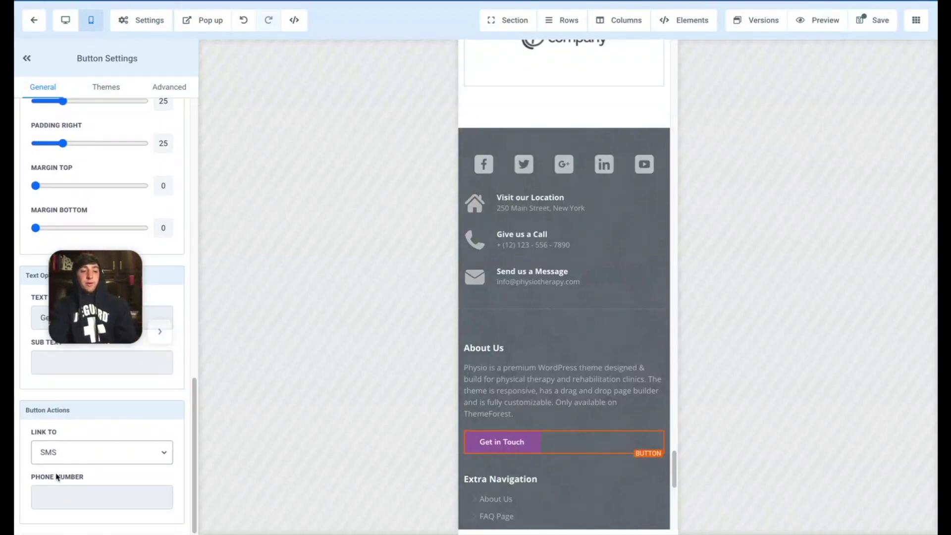
left_click(56, 496)
key("Escape")
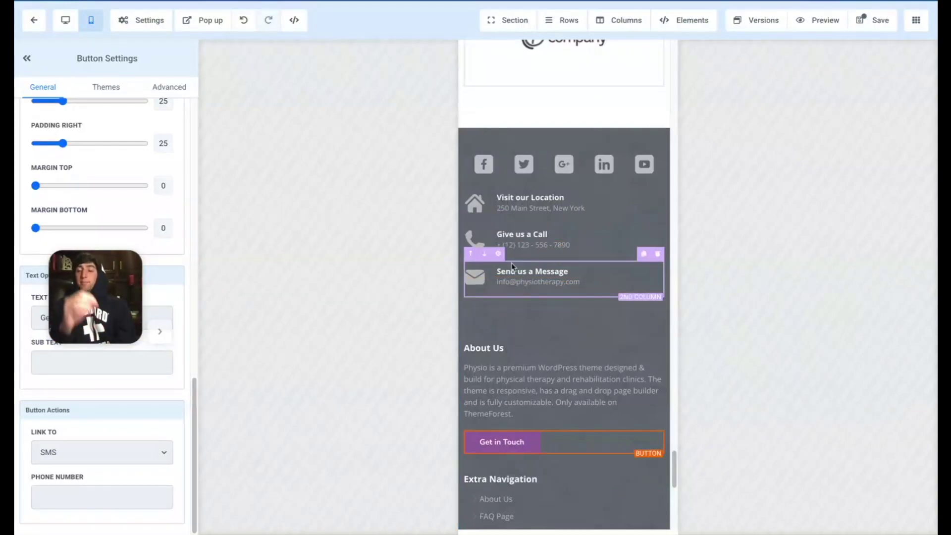
Open Navigation Menu Settings from the top hamburger icon, then the Home item's Configure dialog
scroll(545, 280, "up", 20)
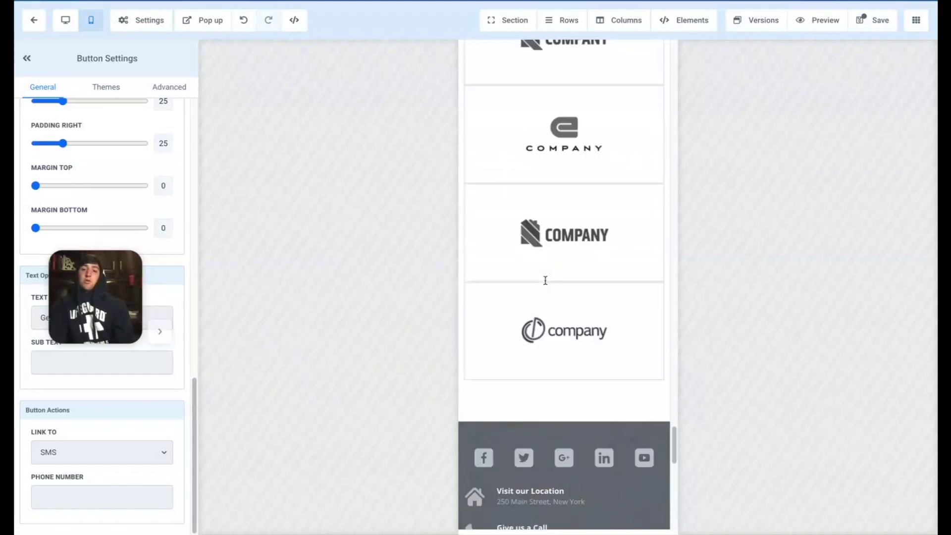
scroll(545, 284, "up", 15)
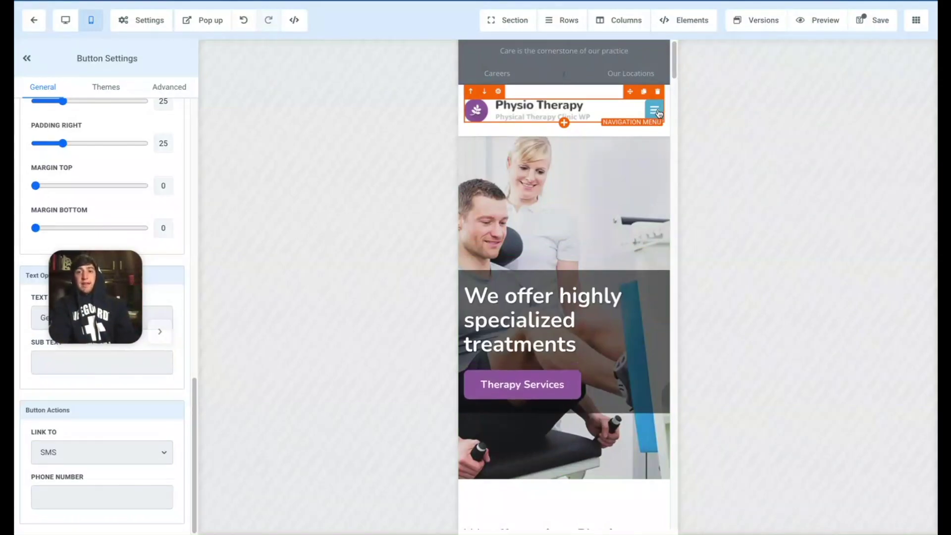
left_click(662, 111)
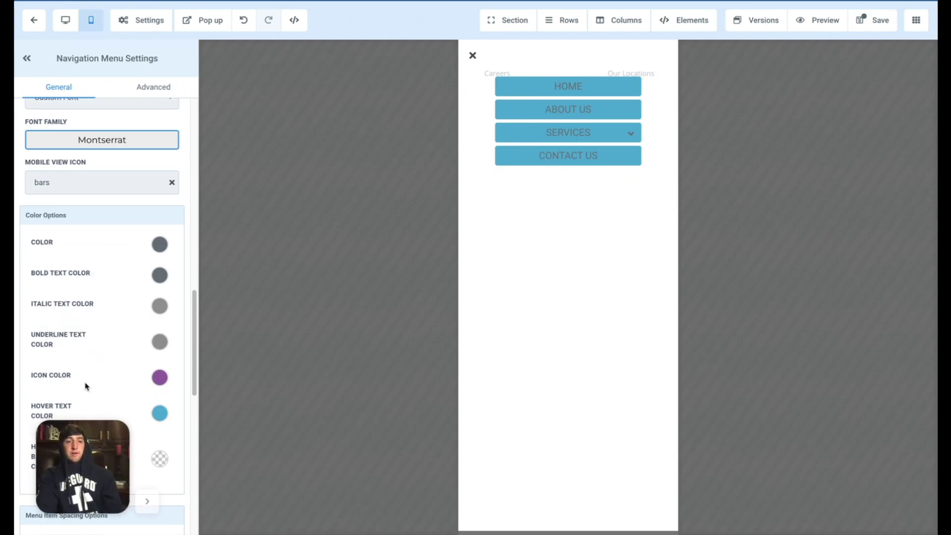
scroll(89, 327, "up", 7)
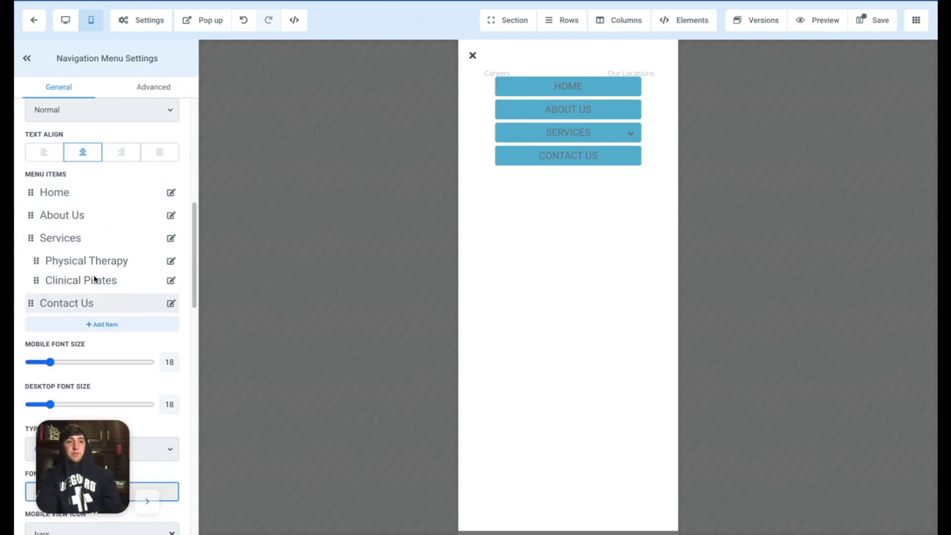
left_click(171, 193)
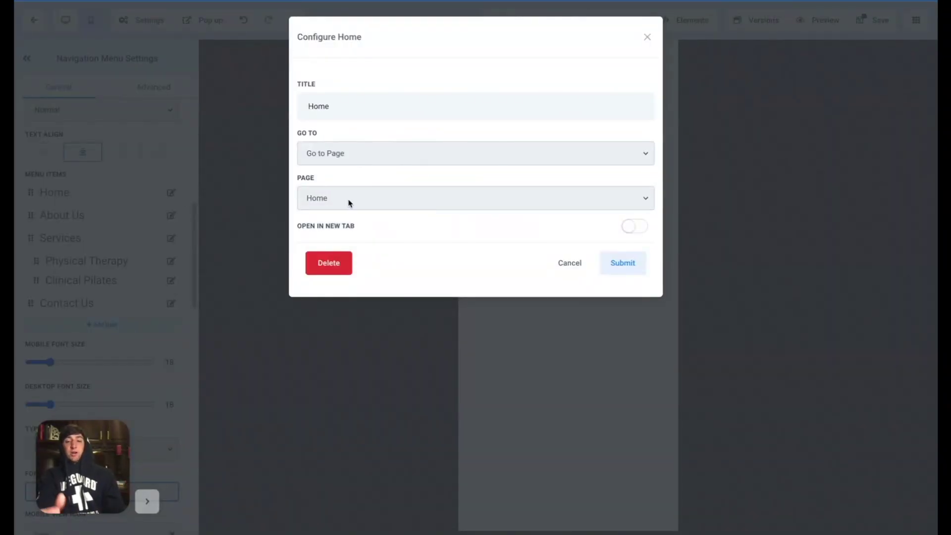
Close the Home item settings, drop the mobile menu font size to 13, and check the mobile icon choices
left_click(623, 263)
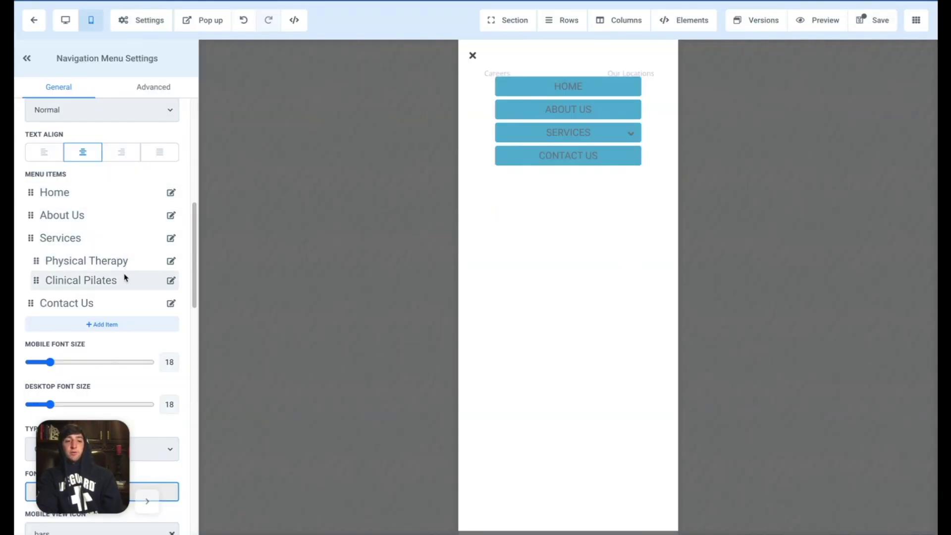
scroll(125, 278, "down", 2)
mouse_move(50, 286)
left_mouse_down()
mouse_move(63, 285)
mouse_move(44, 286)
left_mouse_up()
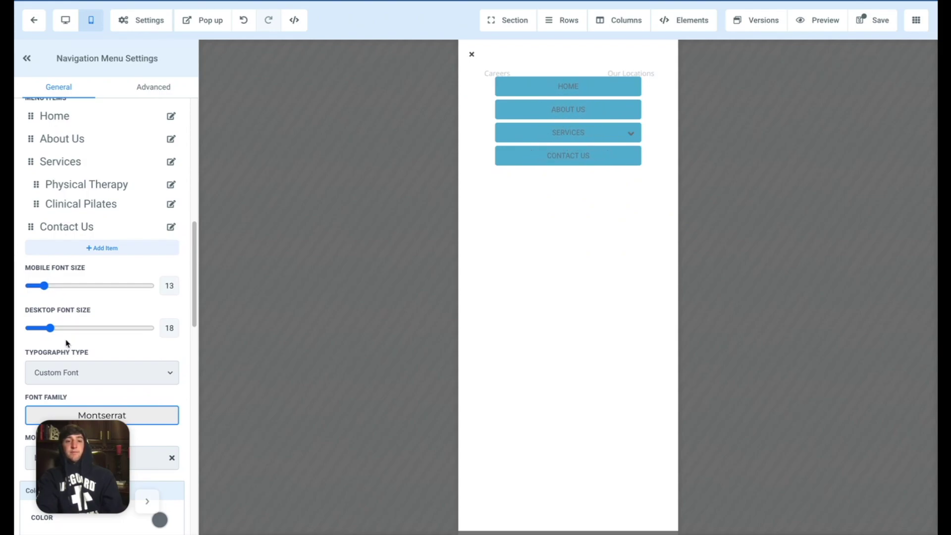
scroll(64, 246, "down", 4)
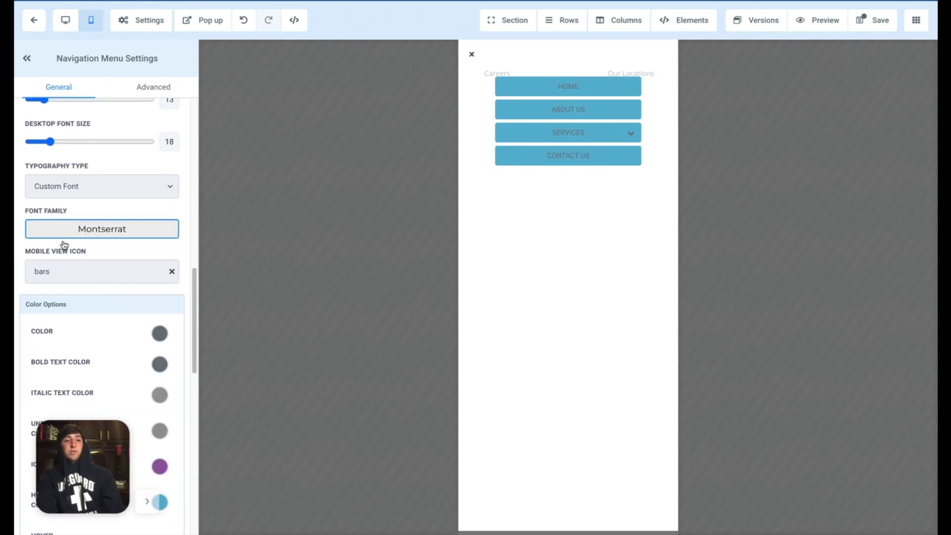
left_click(67, 275)
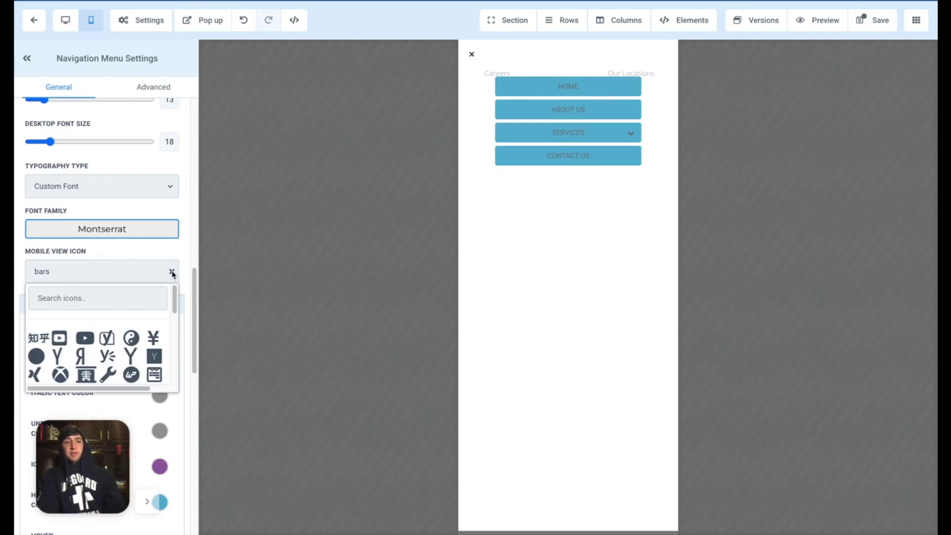
scroll(168, 277, "down", 3)
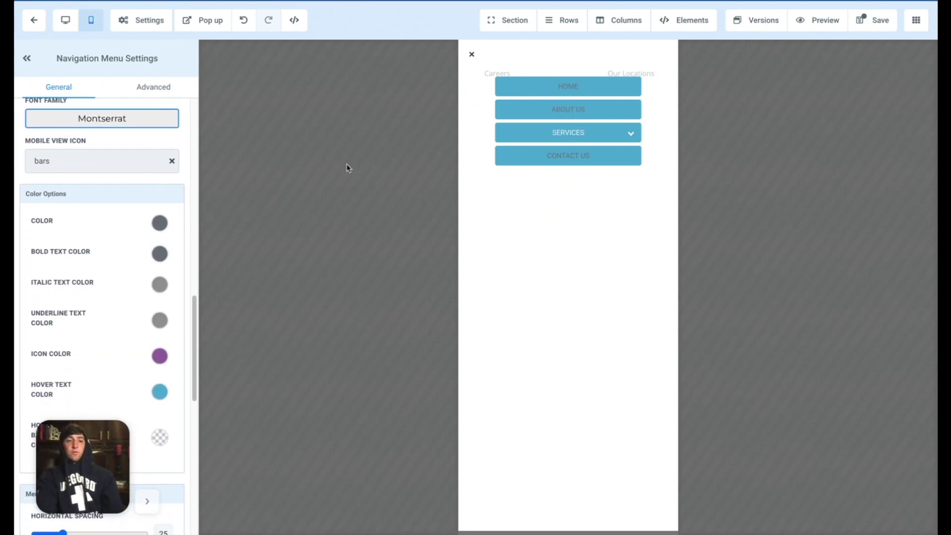
Make the mobile menu text colour white
left_click(164, 224)
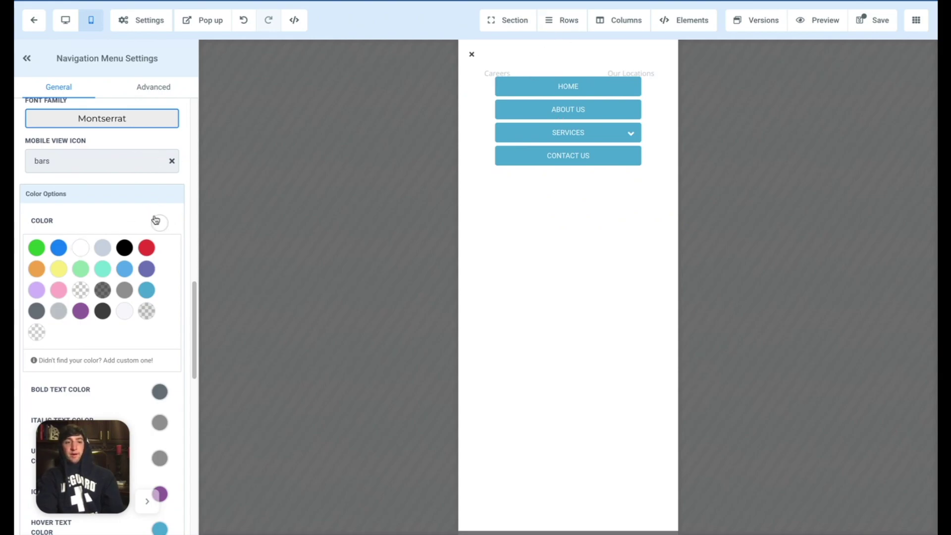
left_click(155, 222)
scroll(144, 247, "up", 4)
scroll(145, 263, "up", 8)
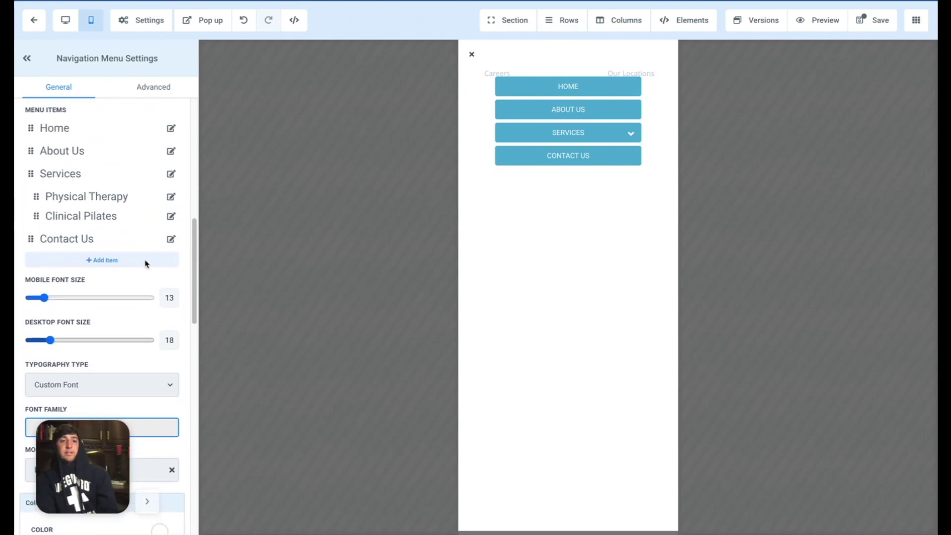
Give the mobile menu a dark see-through background, then close the menu overlay
left_click(167, 232)
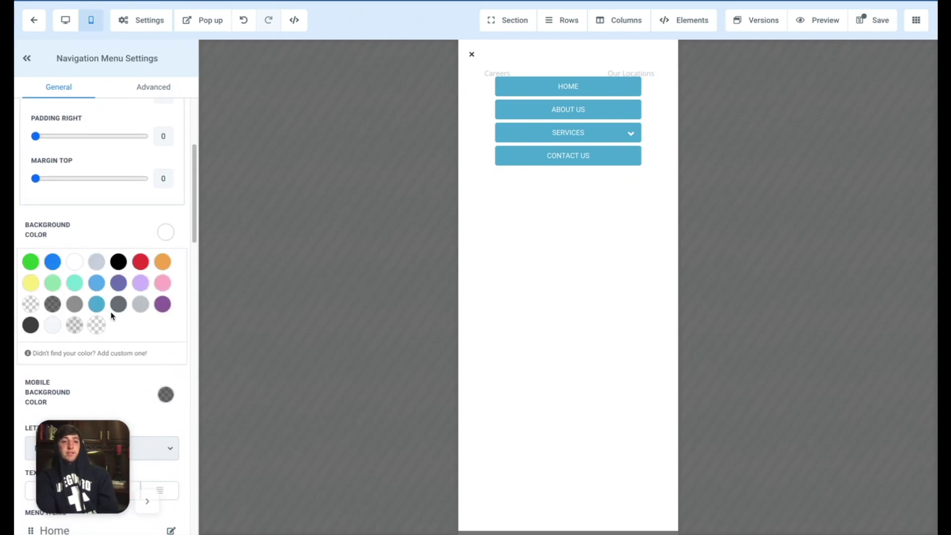
left_click(75, 323)
left_click(74, 322)
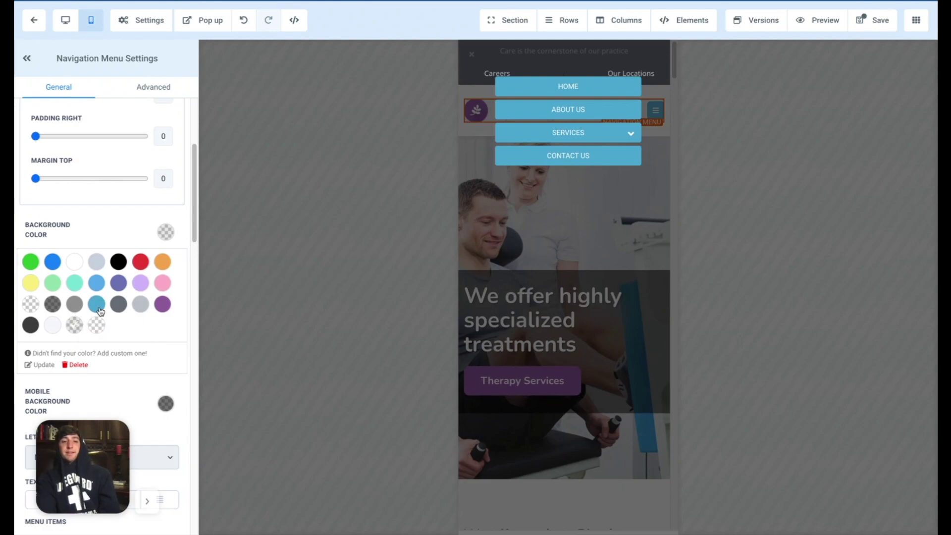
left_click(73, 305)
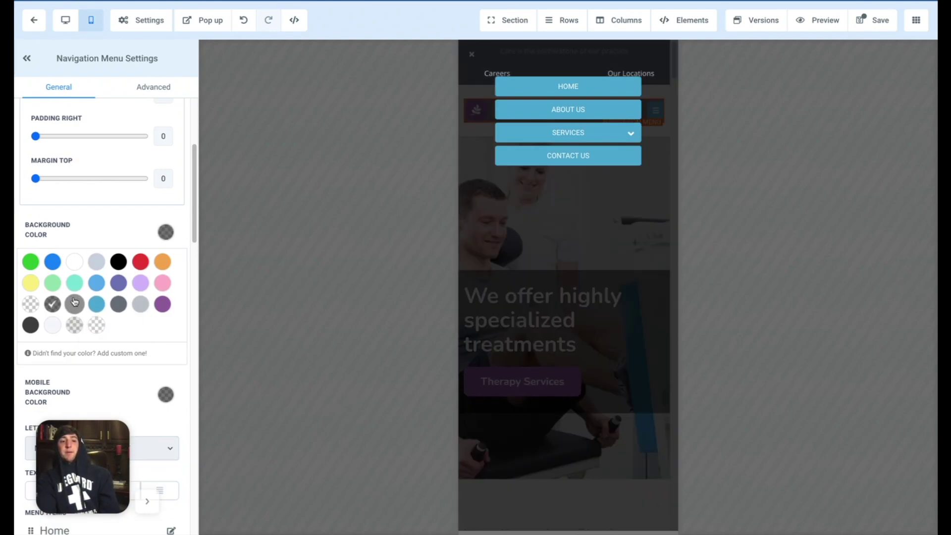
left_click(49, 304)
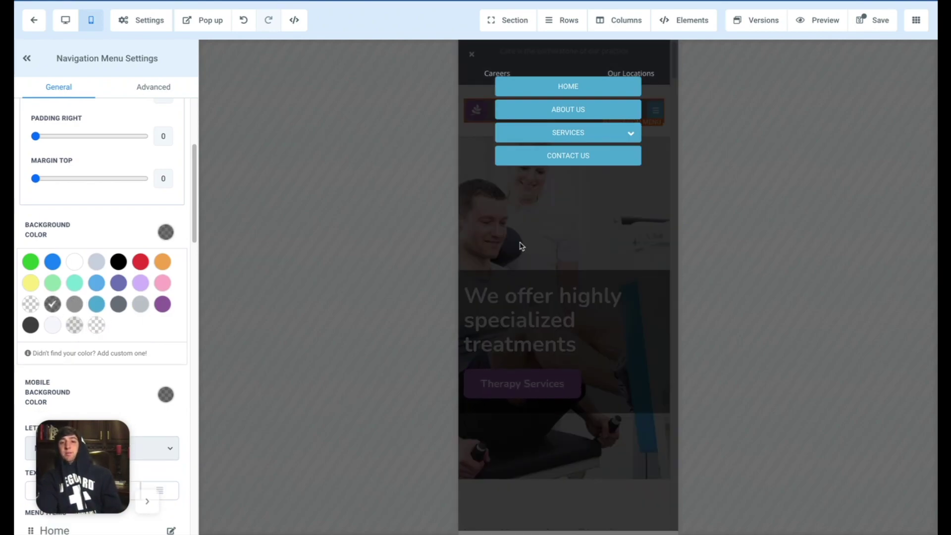
left_click(154, 87)
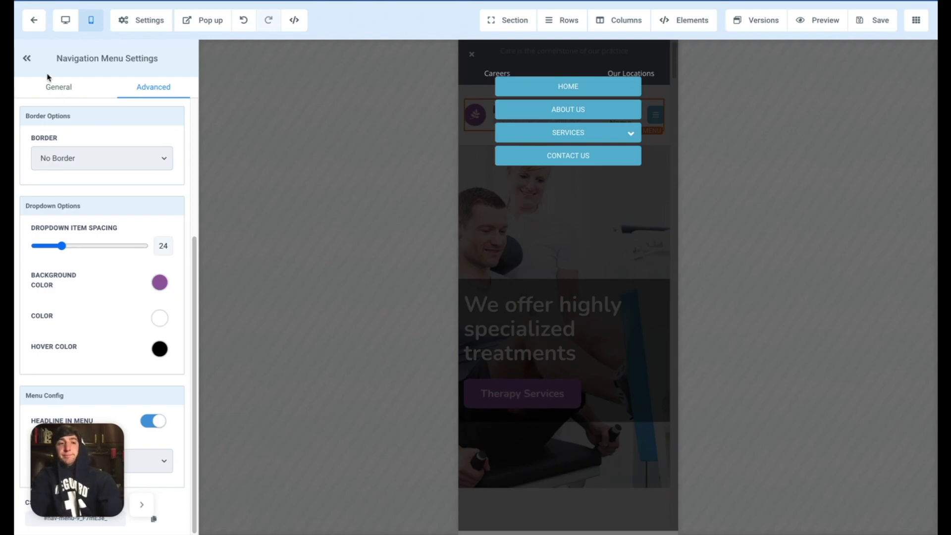
left_click(55, 86)
Insert a full-width section with a 1-column row below the hero, then browse the elements list toward Map
scroll(574, 347, "down", 2)
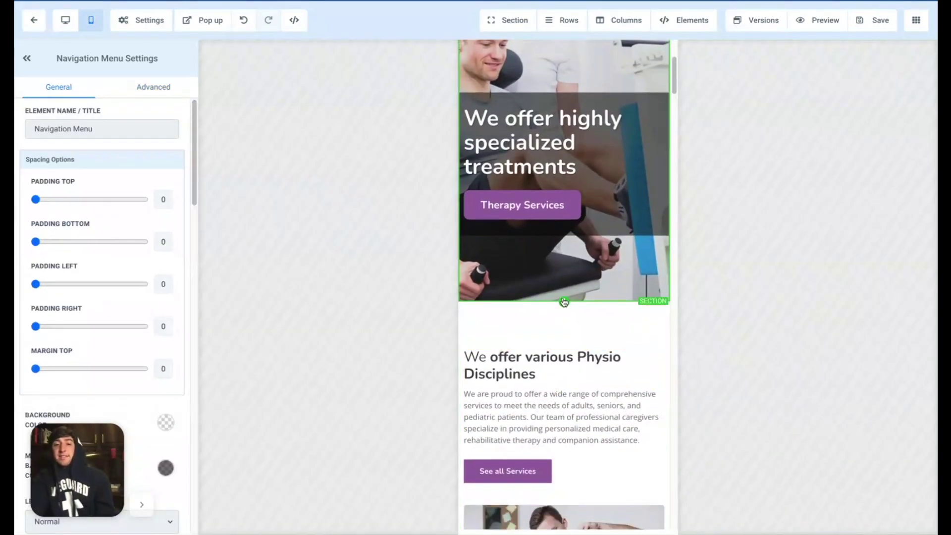
left_click(564, 302)
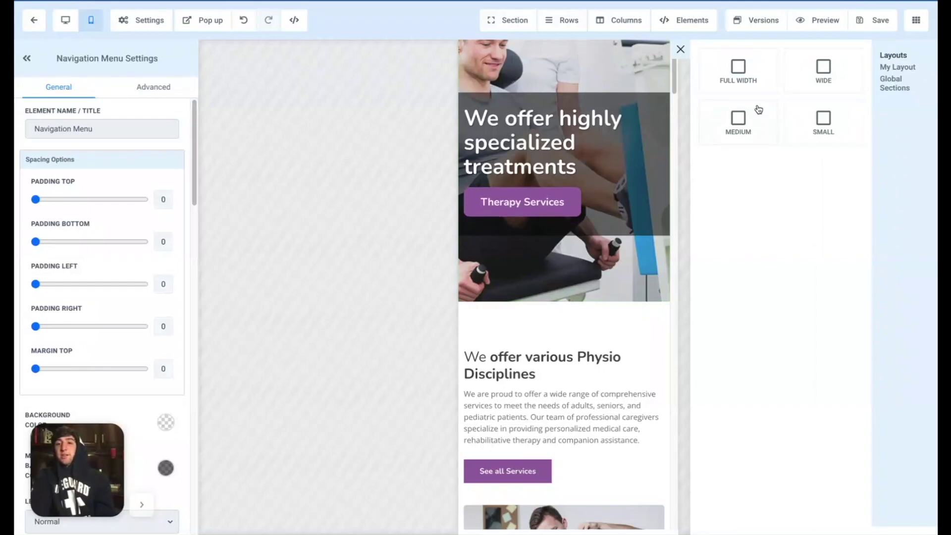
left_click(749, 77)
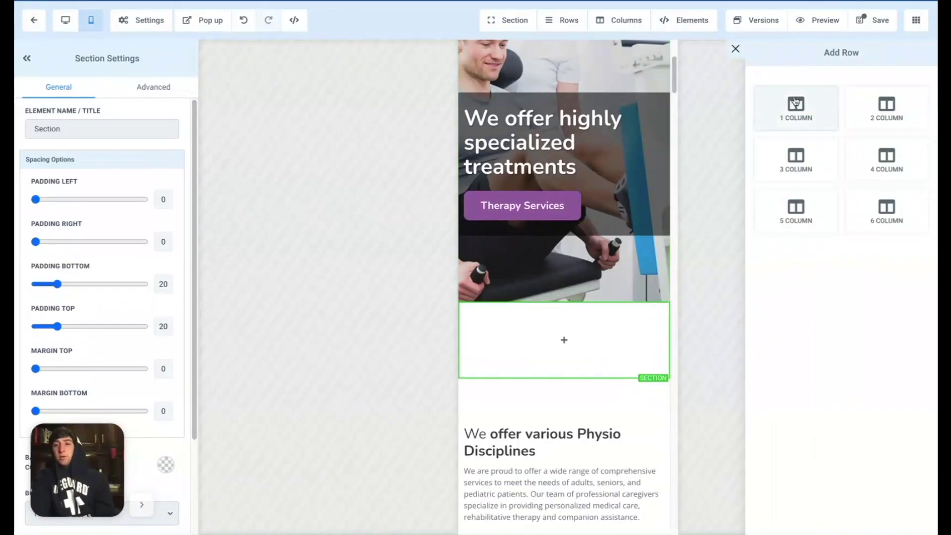
left_click(787, 114)
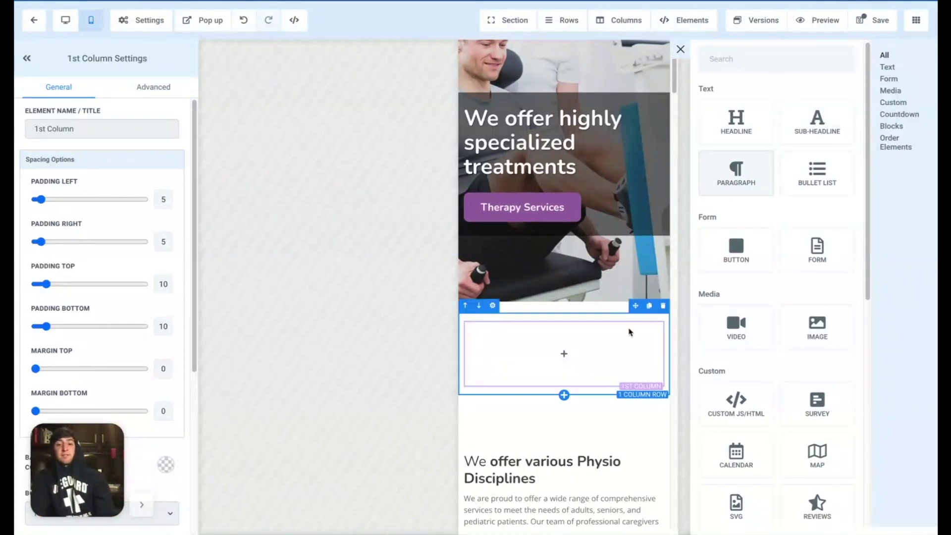
scroll(598, 387, "down", 2)
scroll(598, 387, "down", 1)
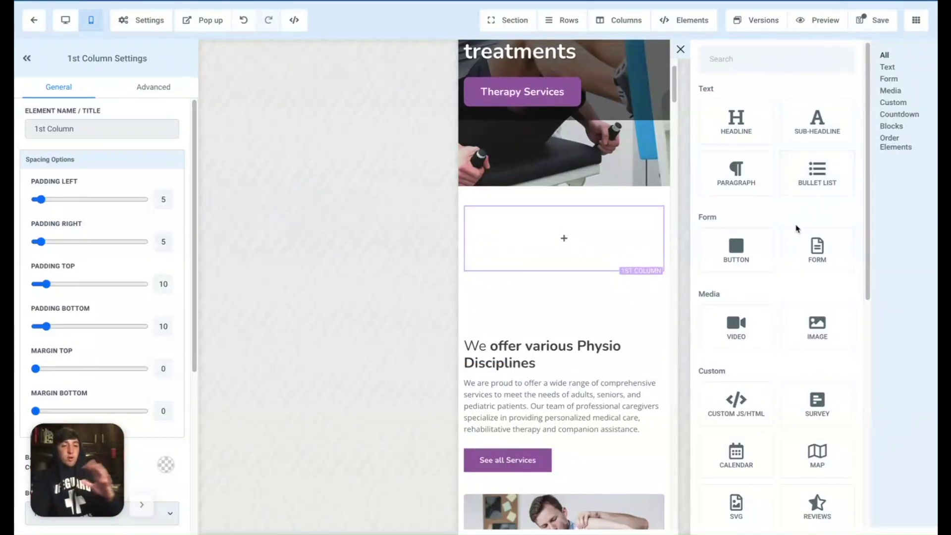
scroll(807, 208, "down", 2)
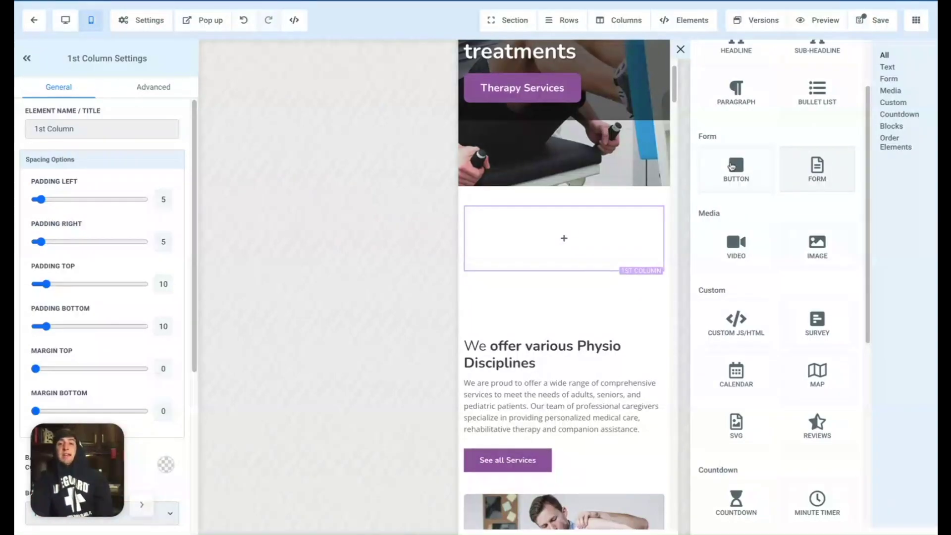
scroll(728, 171, "down", 2)
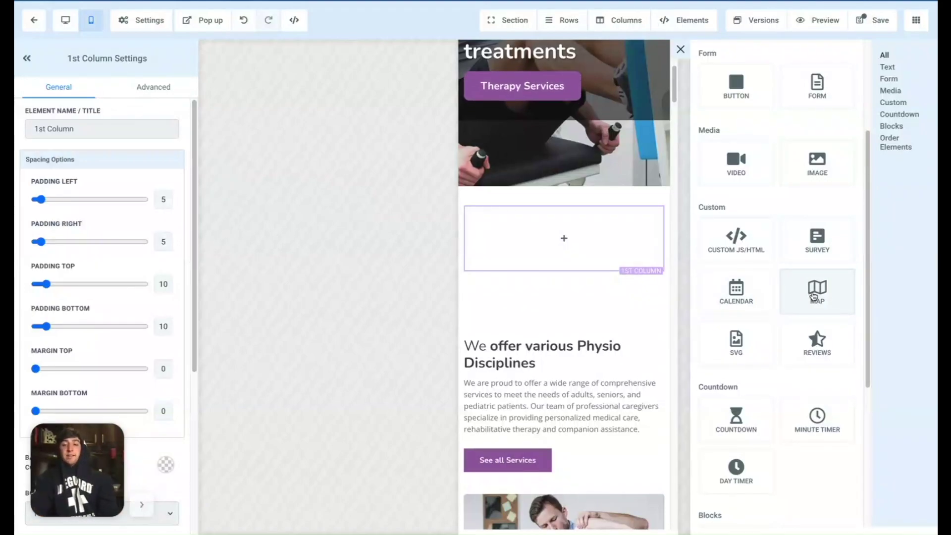
Place a map in the empty column and set its location to the suggested street address
left_click(816, 292)
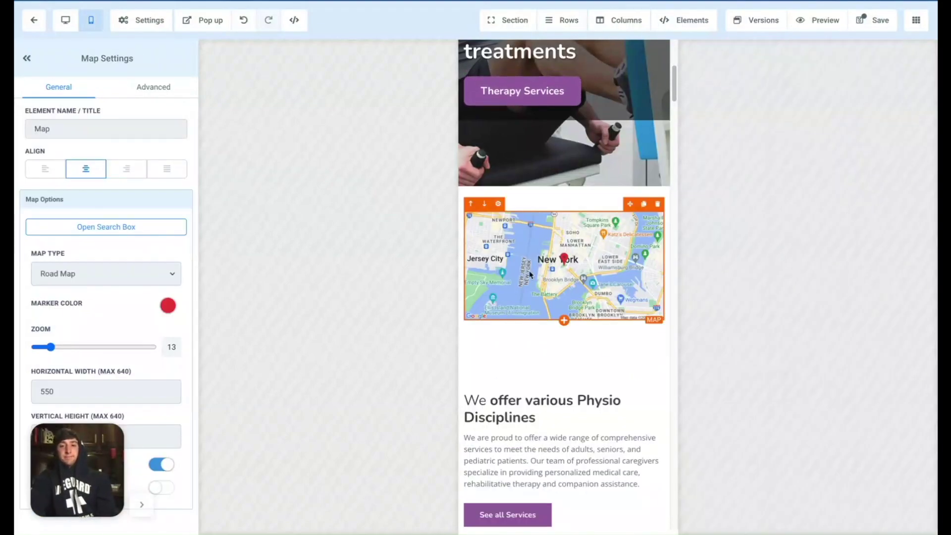
left_click(89, 226)
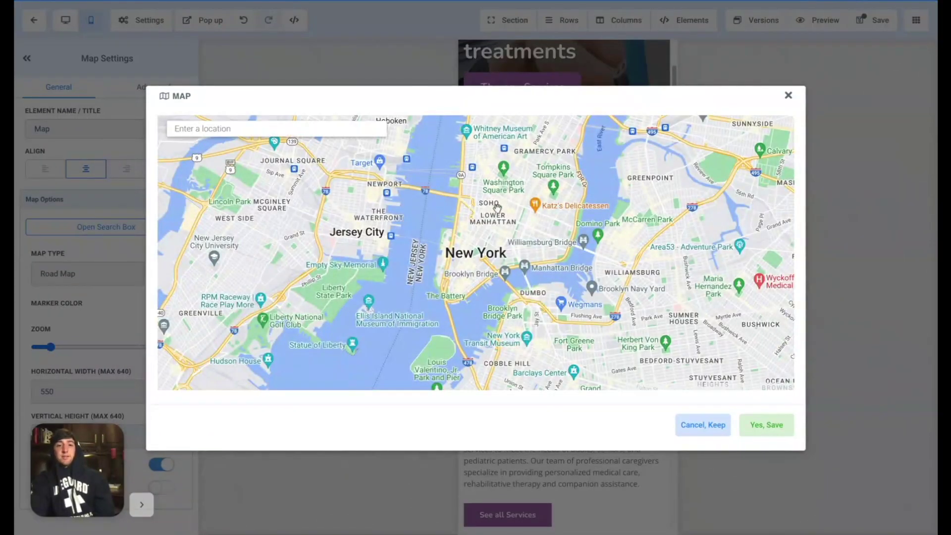
type("783")
left_click(318, 163)
key("Return")
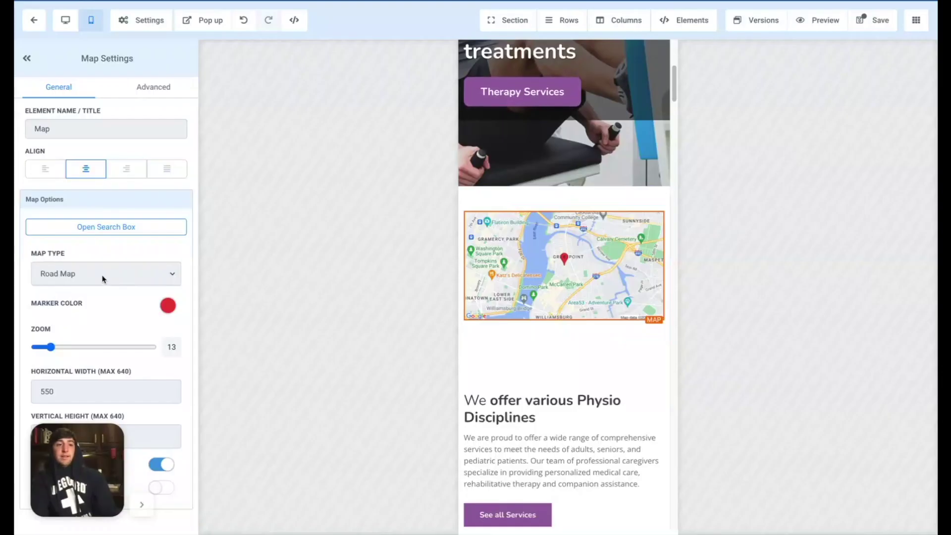
Try the terrain, satellite and hybrid map types, settle on Road Map, and zoom to 19
left_click(103, 276)
left_click(84, 287)
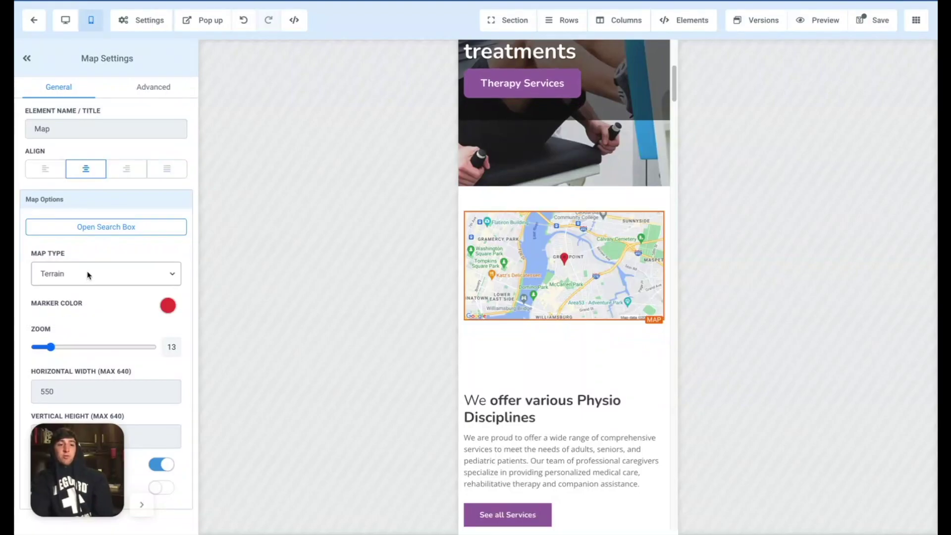
left_click(87, 273)
left_click(81, 288)
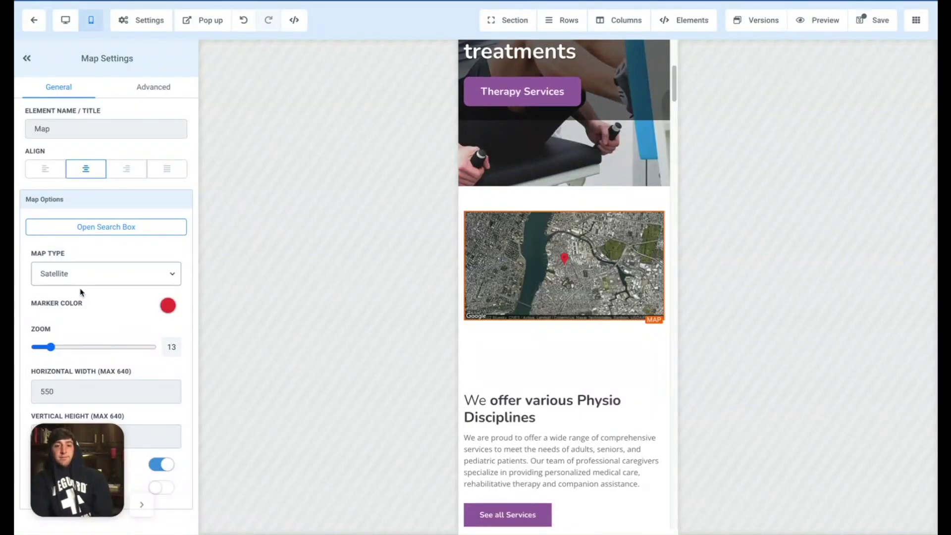
left_click(80, 282)
left_click(71, 286)
left_click(71, 277)
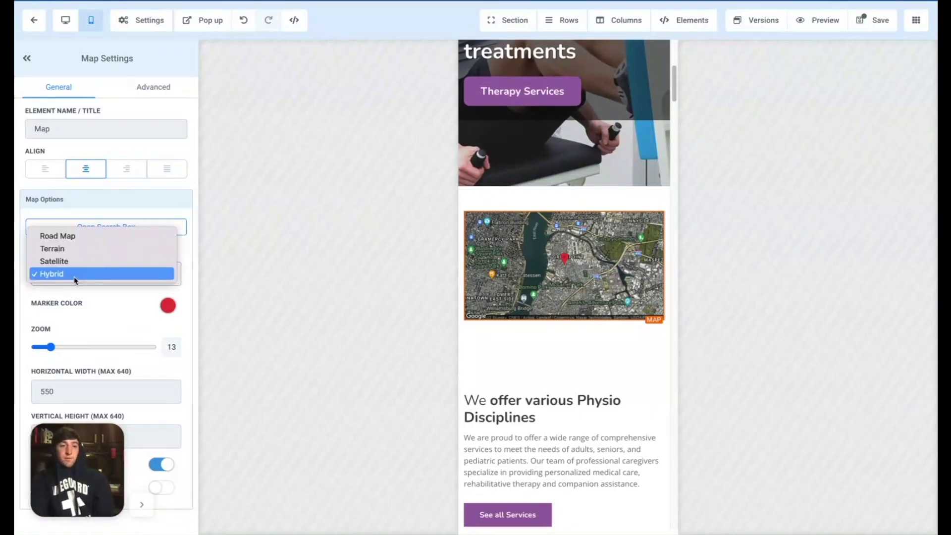
left_click(71, 251)
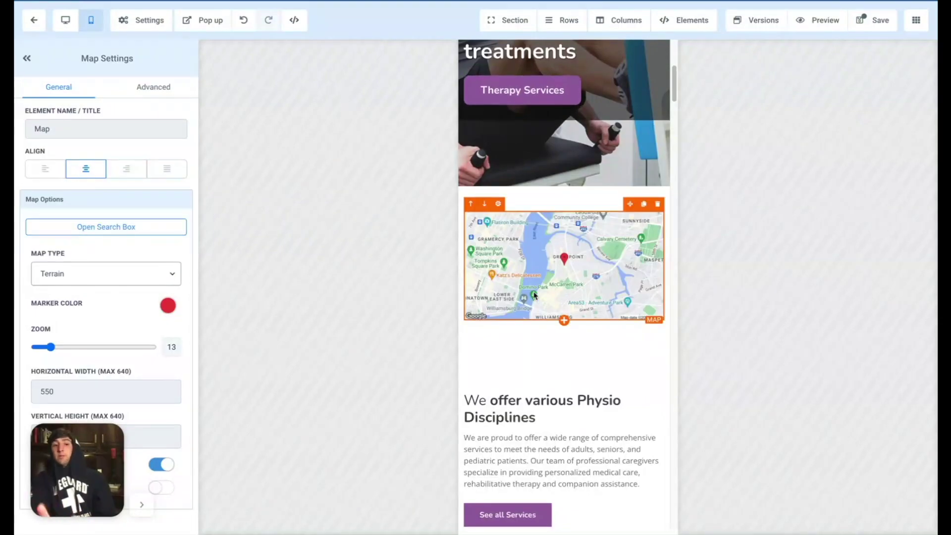
key("r")
left_click_drag(51, 347, 58, 365)
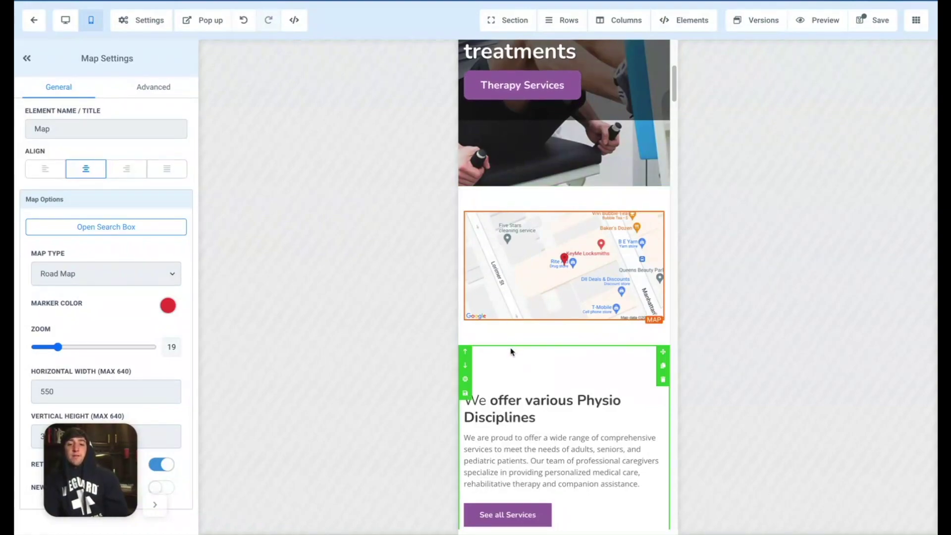
scroll(515, 356, "down", 2)
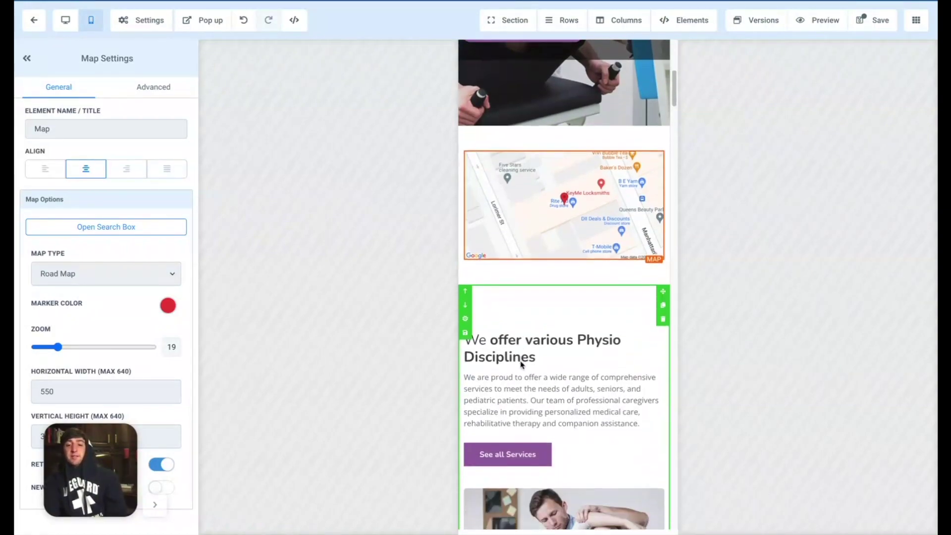
left_click(529, 301)
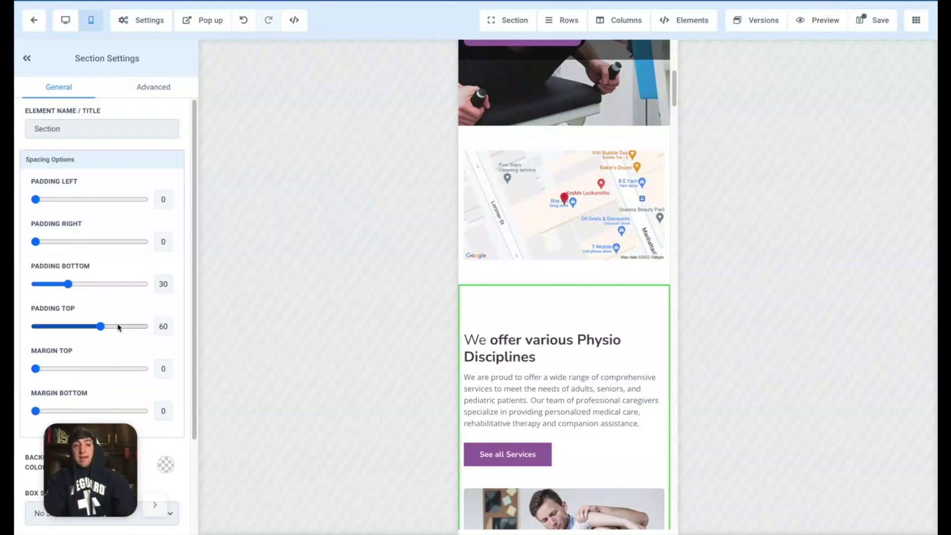
Set the map section's top padding to 20 and its bottom padding to 0
left_click_drag(101, 328, 57, 328)
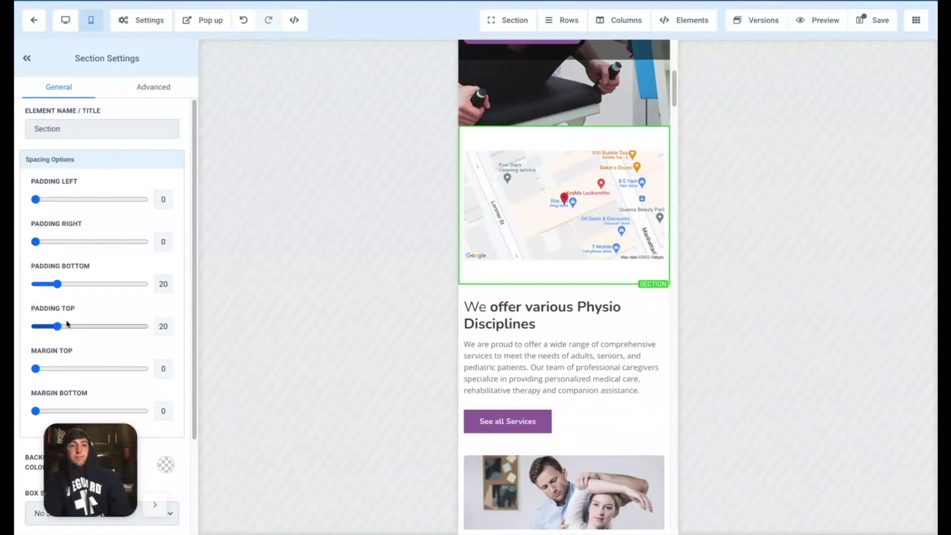
left_click_drag(68, 284, 35, 284)
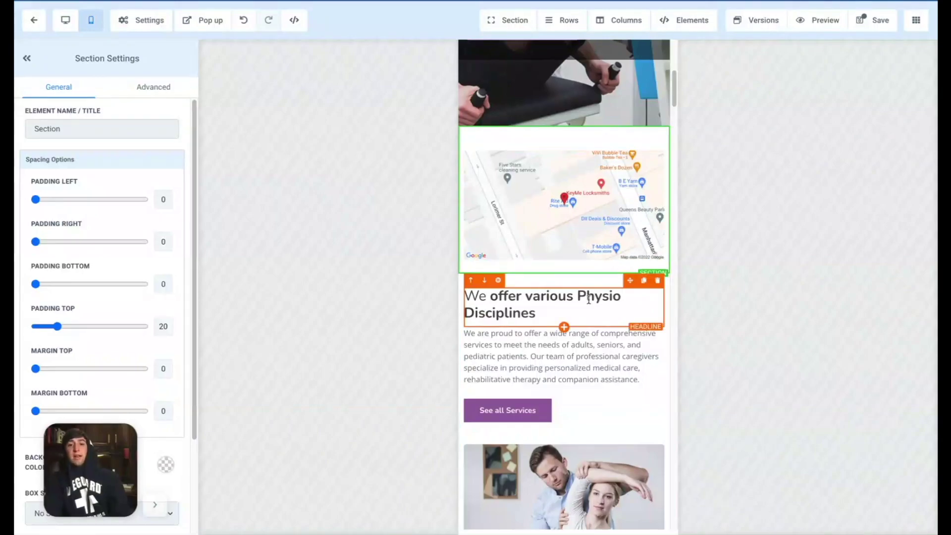
scroll(514, 380, "up", 4)
scroll(513, 380, "down", 2)
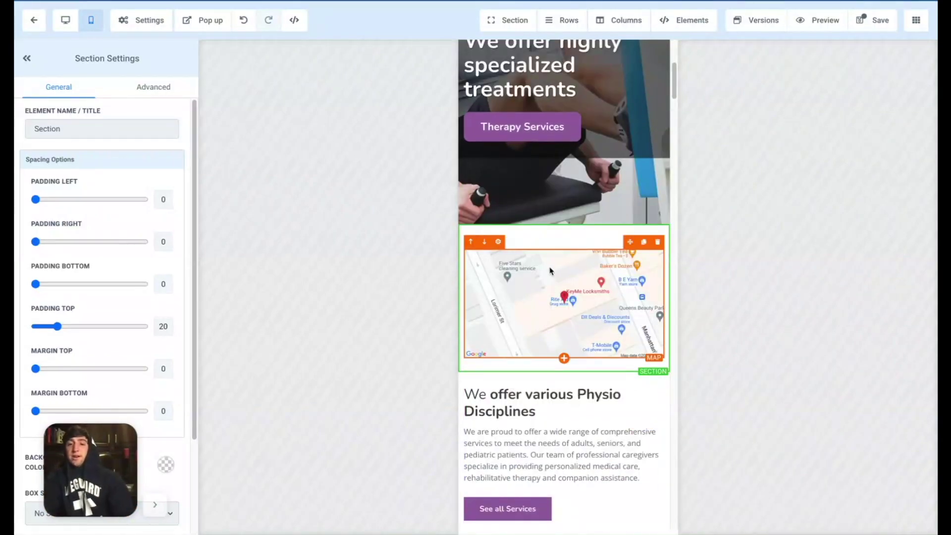
Open the elements list below the map and drop a divider under the Physio Disciplines heading
left_click(563, 358)
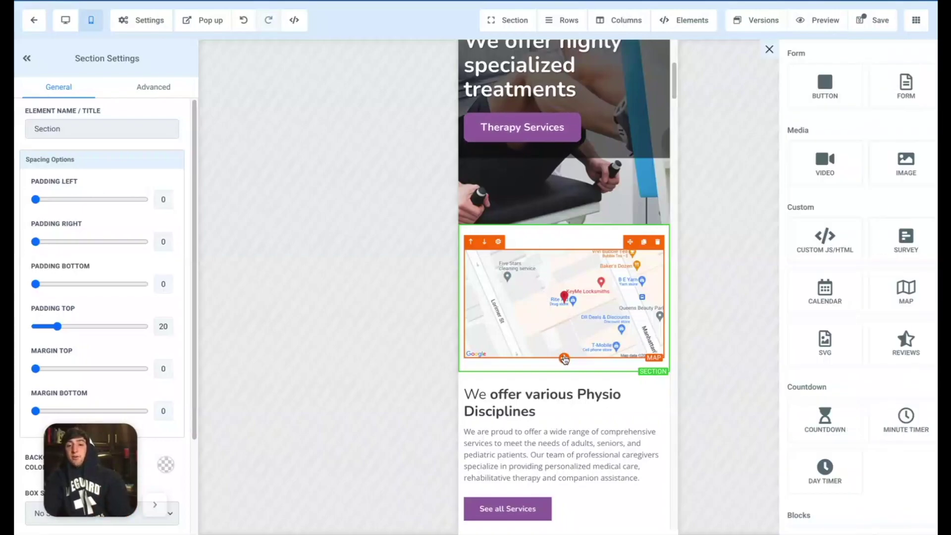
scroll(730, 302, "down", 1)
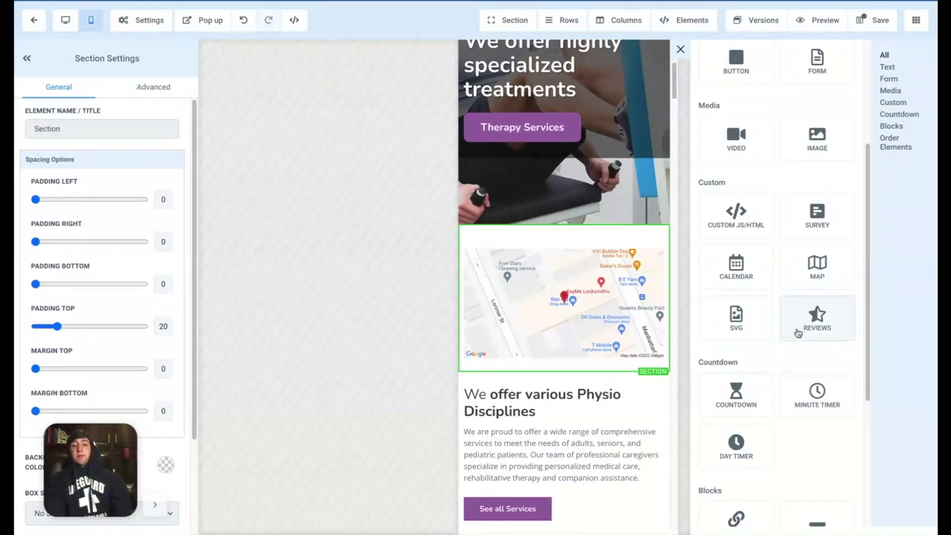
scroll(787, 342, "down", 2)
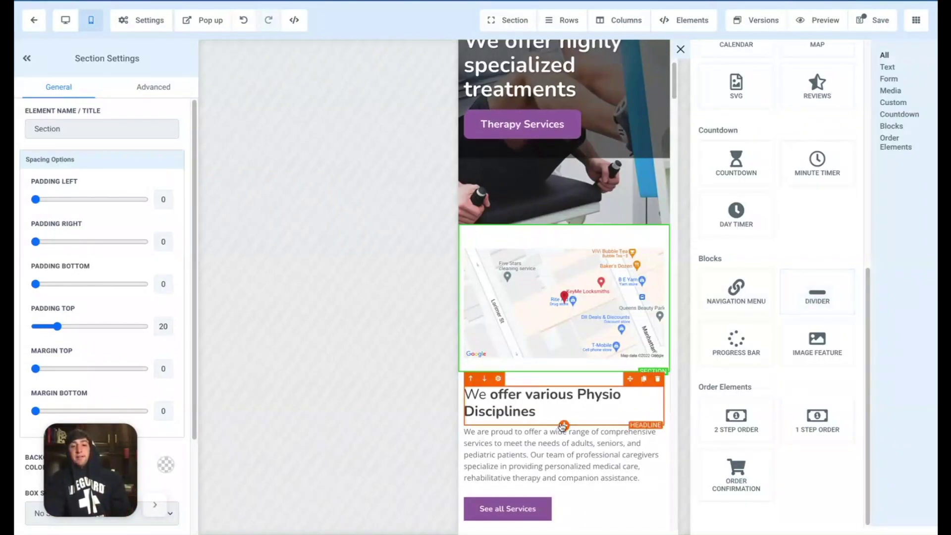
left_click_drag(562, 426, 562, 425)
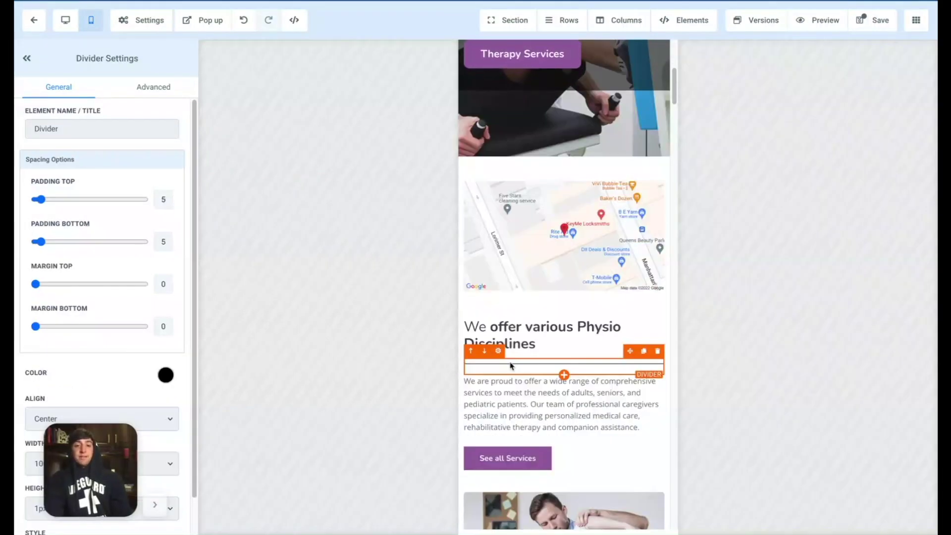
Set the divider to 30 percent width, left alignment and 2px thickness
scroll(113, 347, "down", 2)
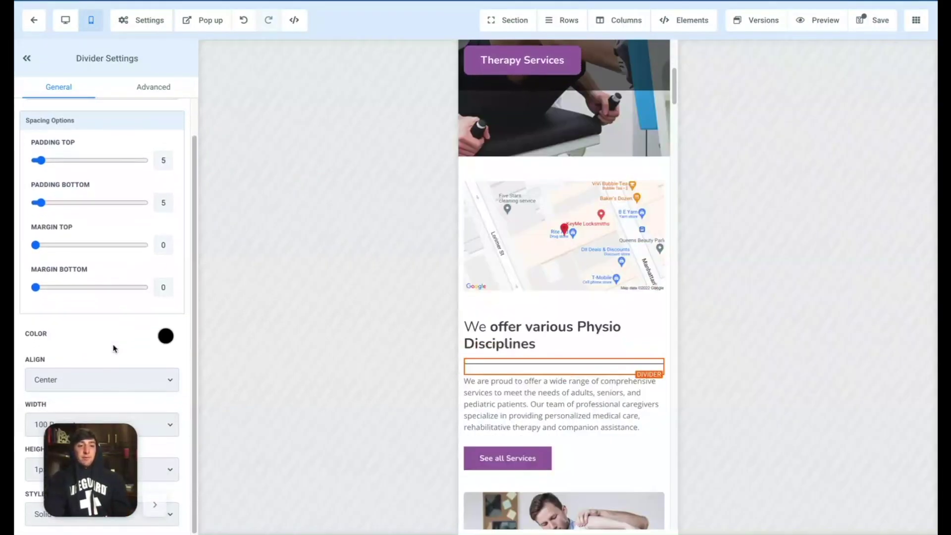
left_click(115, 425)
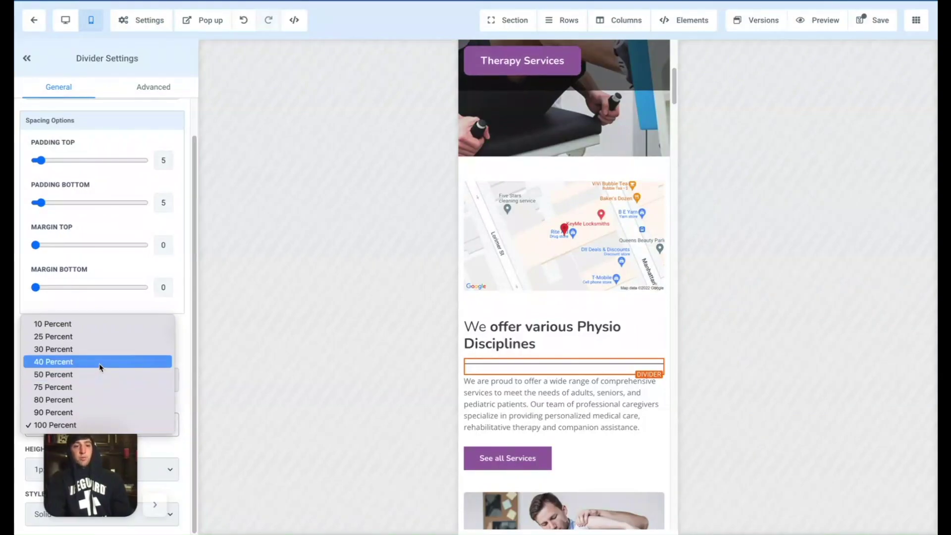
left_click(78, 350)
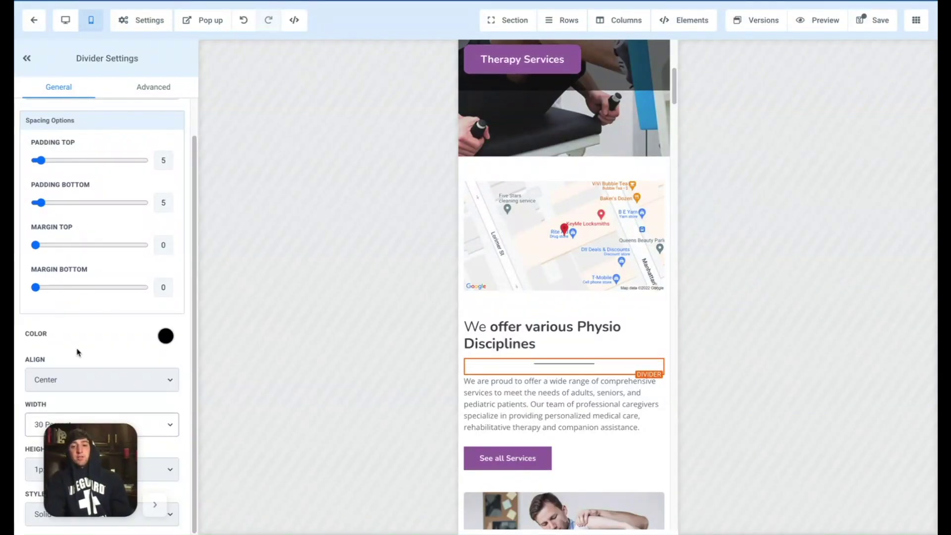
left_click(70, 377)
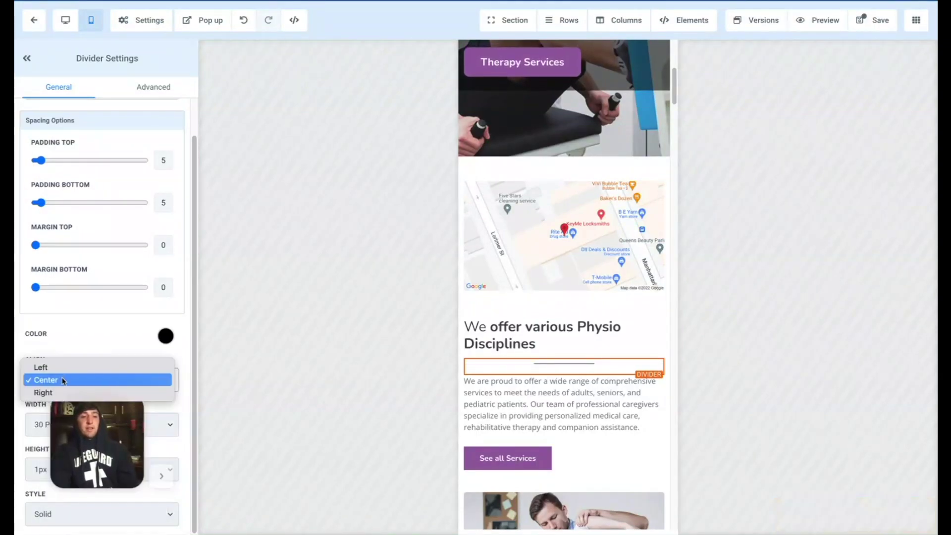
left_click(57, 369)
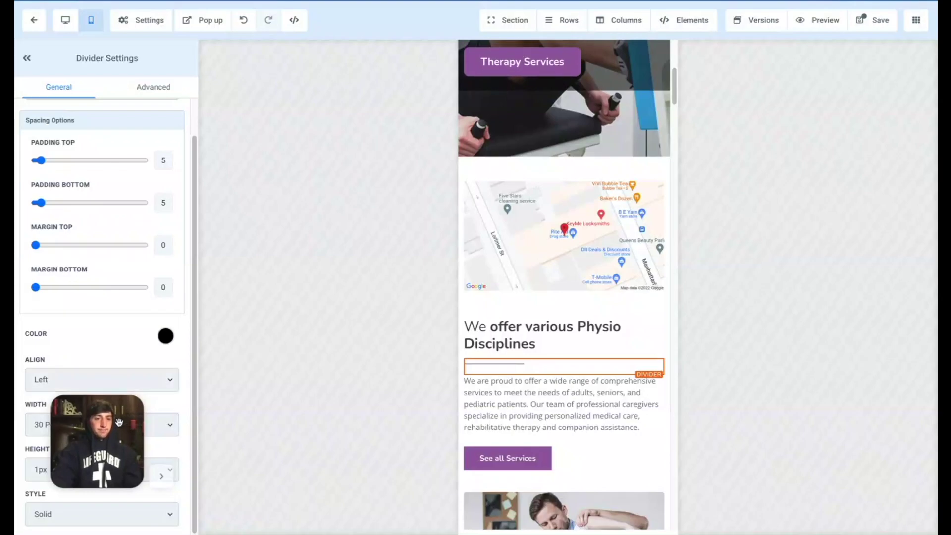
left_click_drag(129, 412, 139, 275)
left_click(69, 469)
left_click(55, 483)
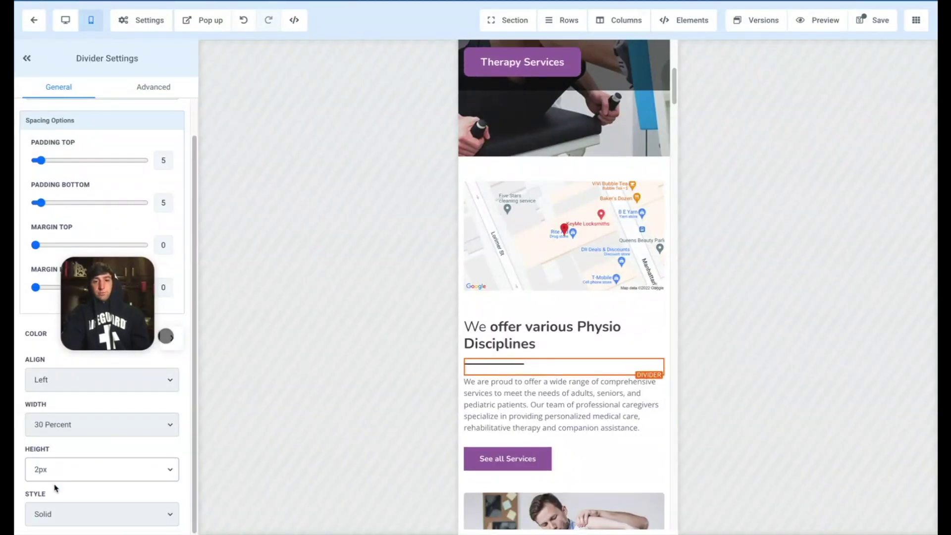
left_click(575, 278)
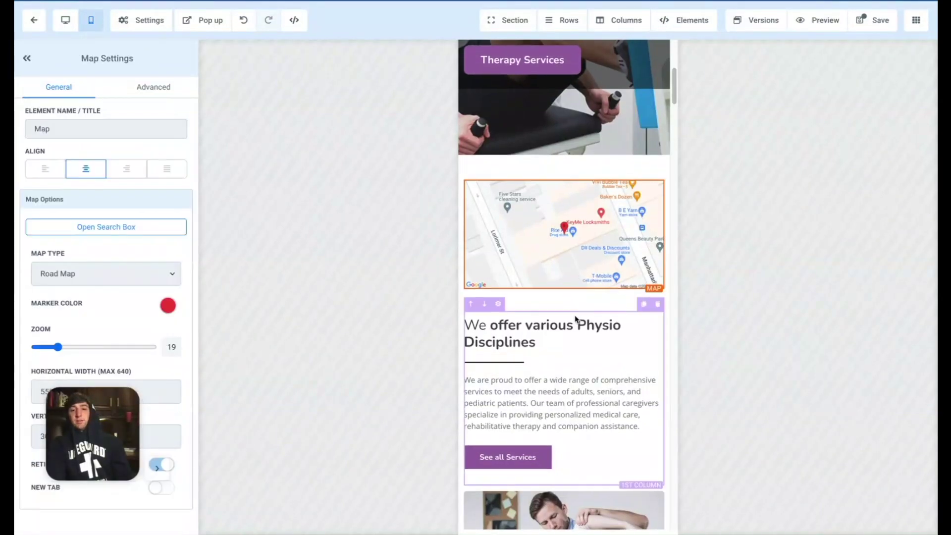
scroll(575, 280, "down", 1)
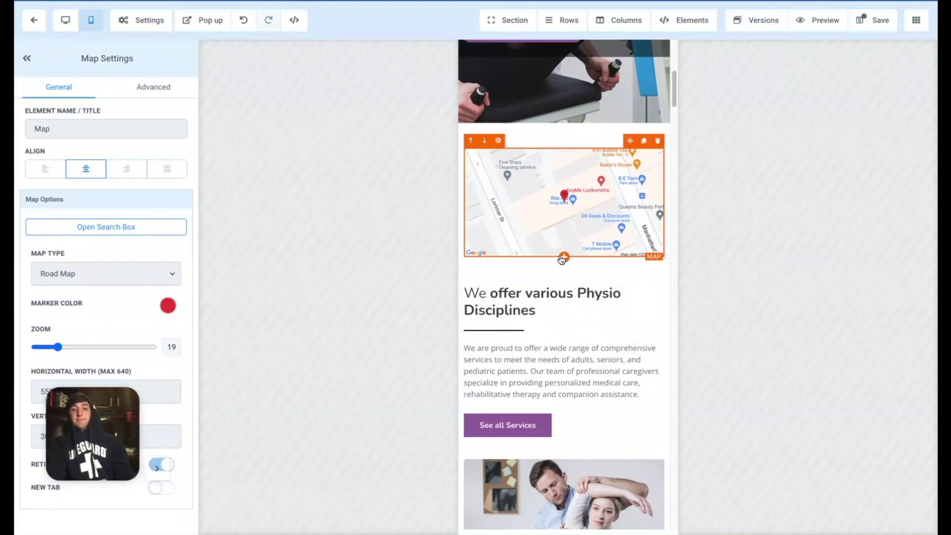
Close the Elements panel and switch to the Lux Auto Detail page in desktop view
left_click(565, 258)
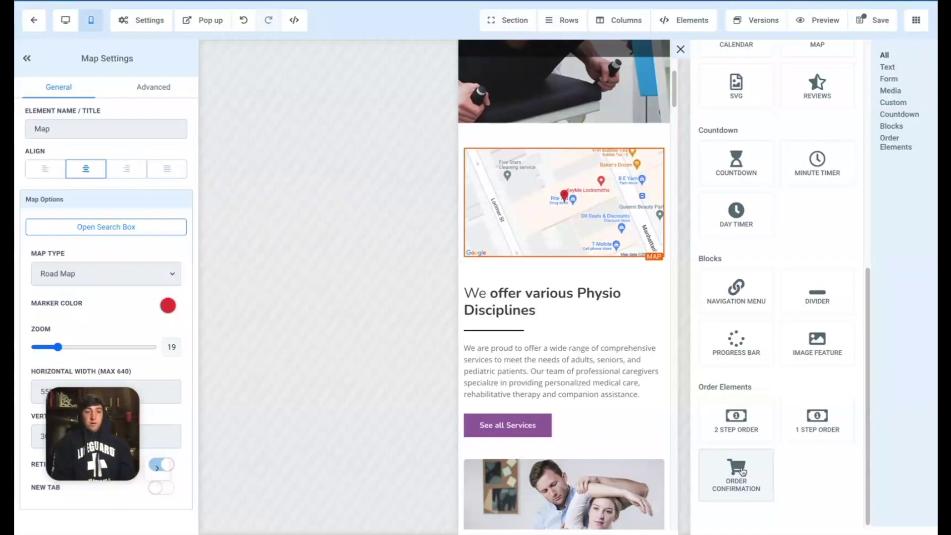
scroll(748, 426, "up", 8)
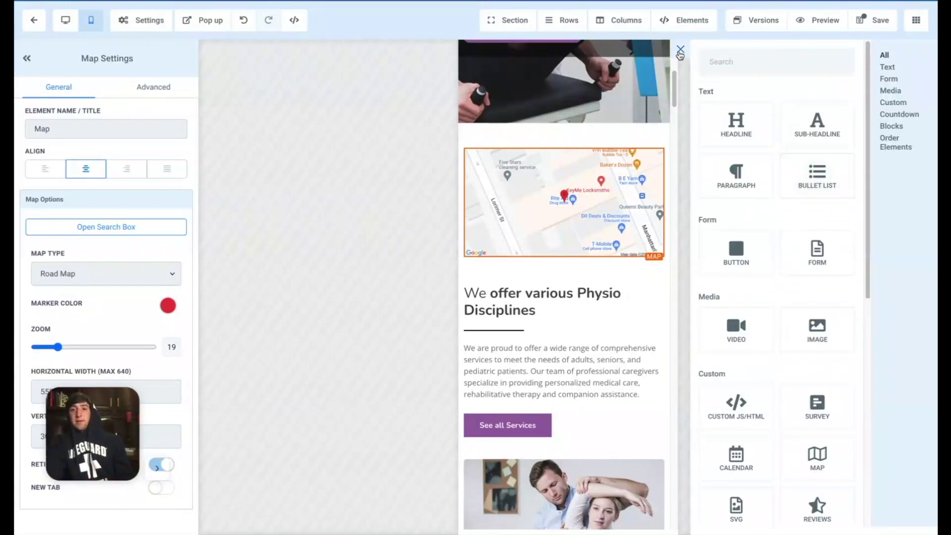
left_click(680, 50)
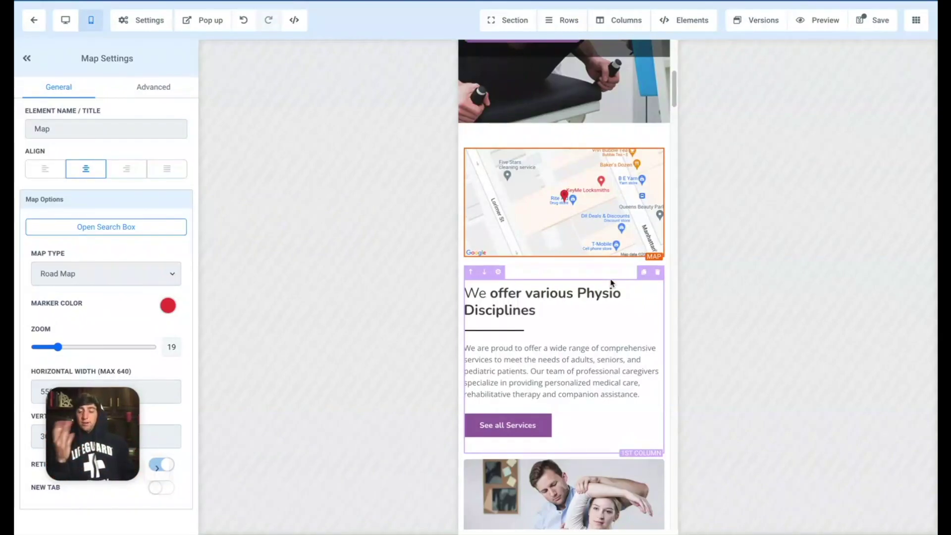
scroll(611, 276, "up", 7)
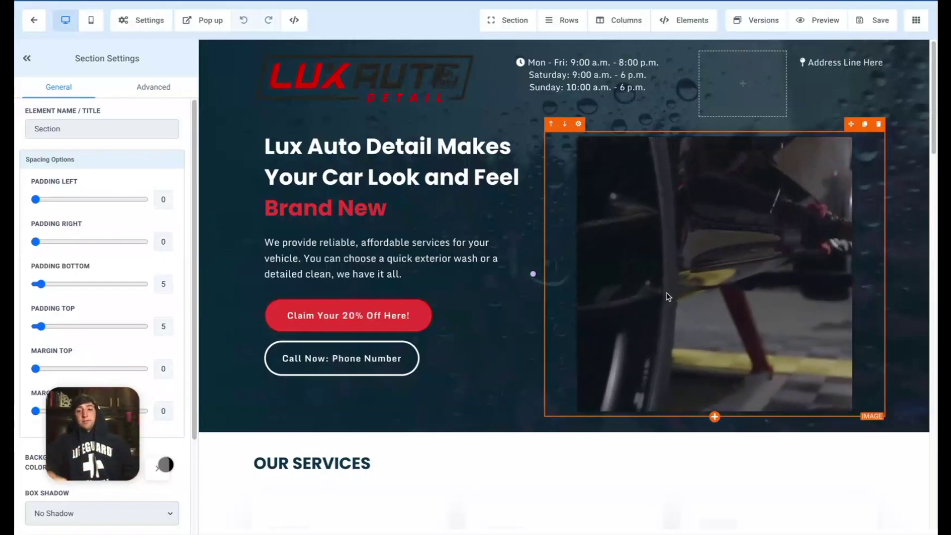
Select the Lux Auto Detail hero image, then bring up the page's SEO Meta Data settings
left_click(668, 297)
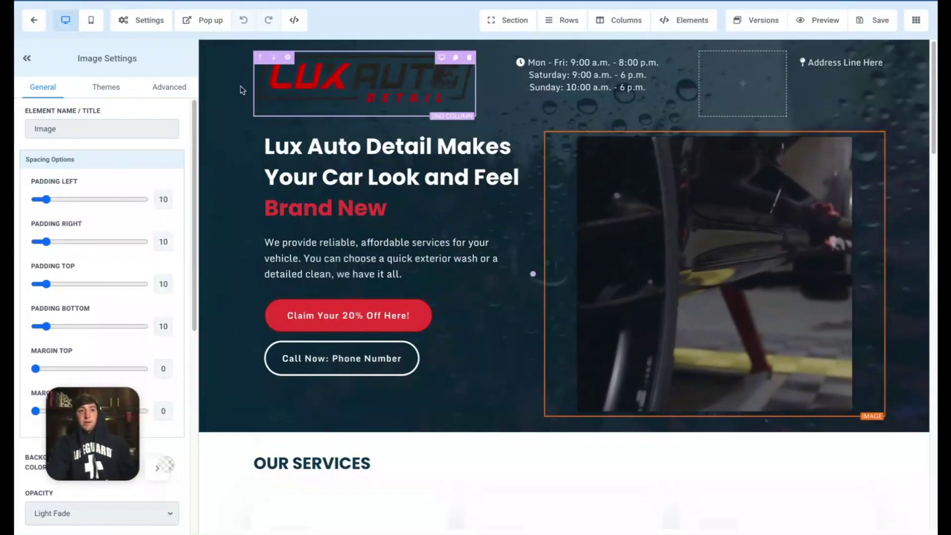
left_click(149, 21)
left_click(146, 41)
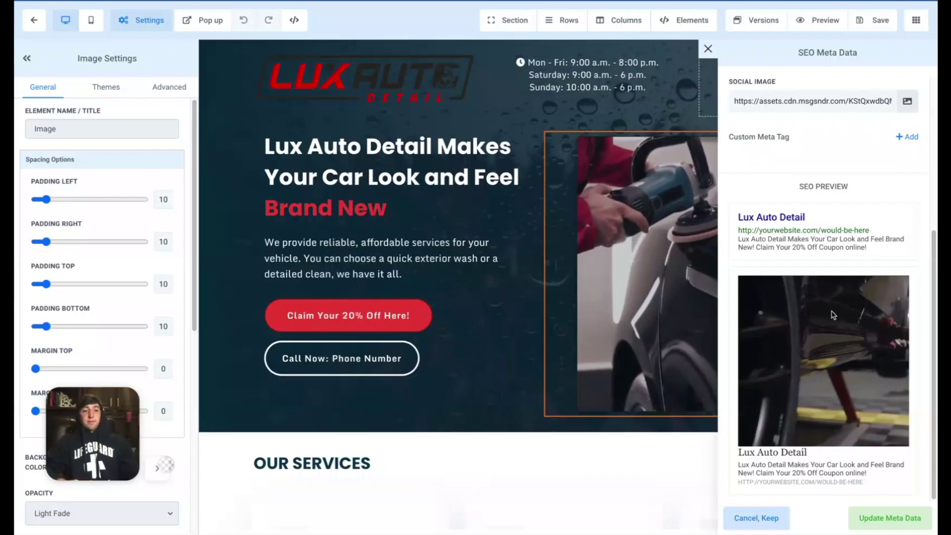
Close the SEO Meta Data panel without saving any changes
left_click(708, 48)
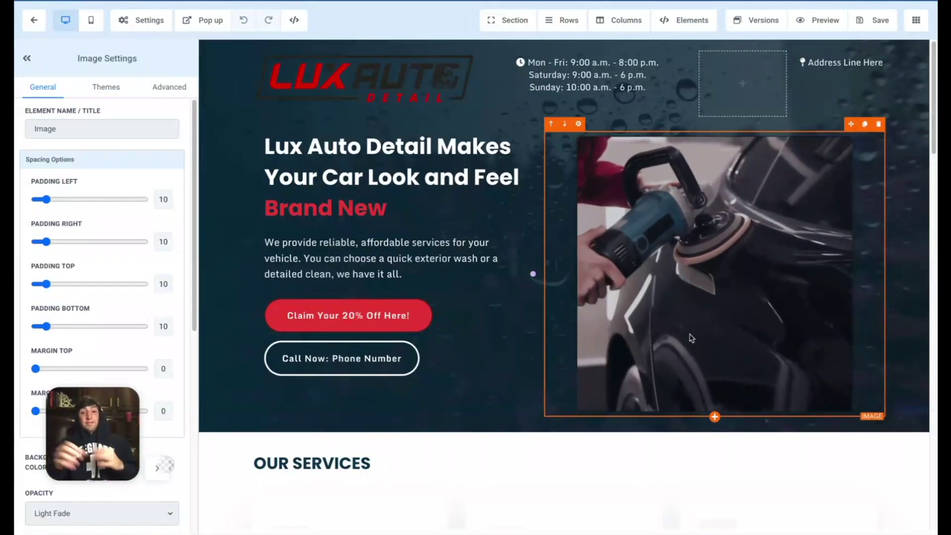
scroll(582, 346, "down", 10)
scroll(580, 361, "down", 13)
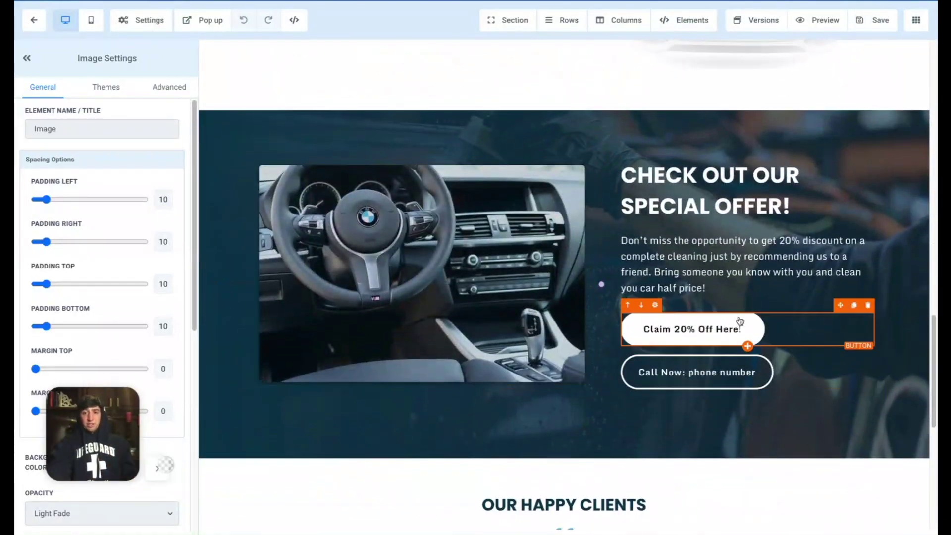
scroll(572, 287, "down", 8)
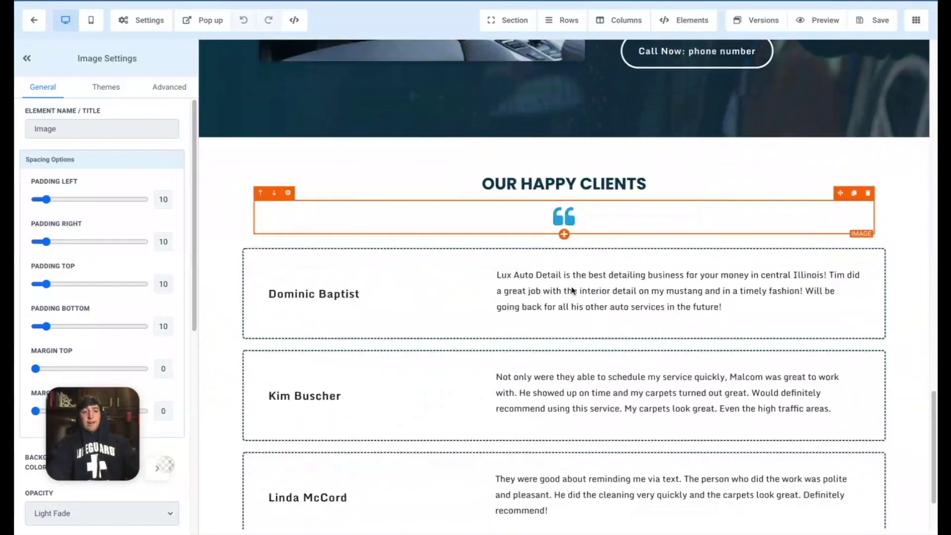
scroll(572, 288, "up", 20)
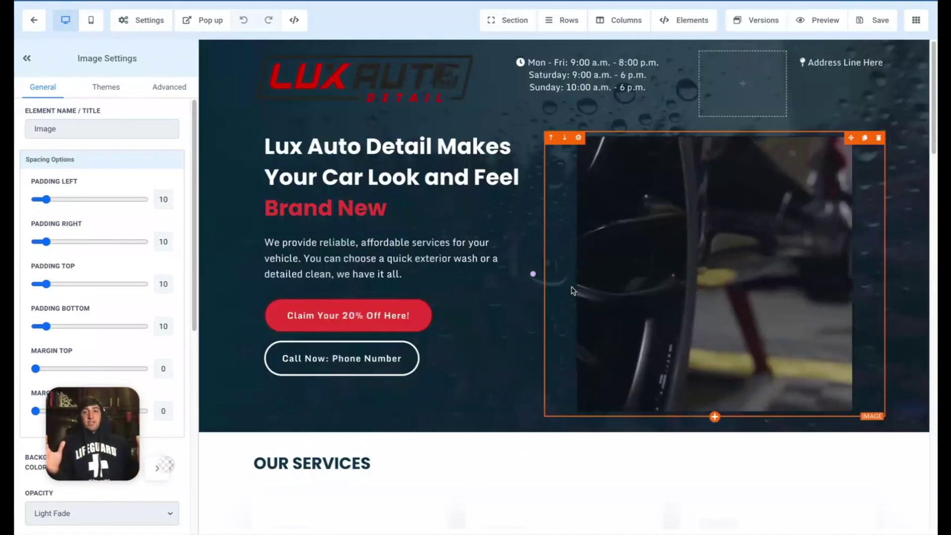